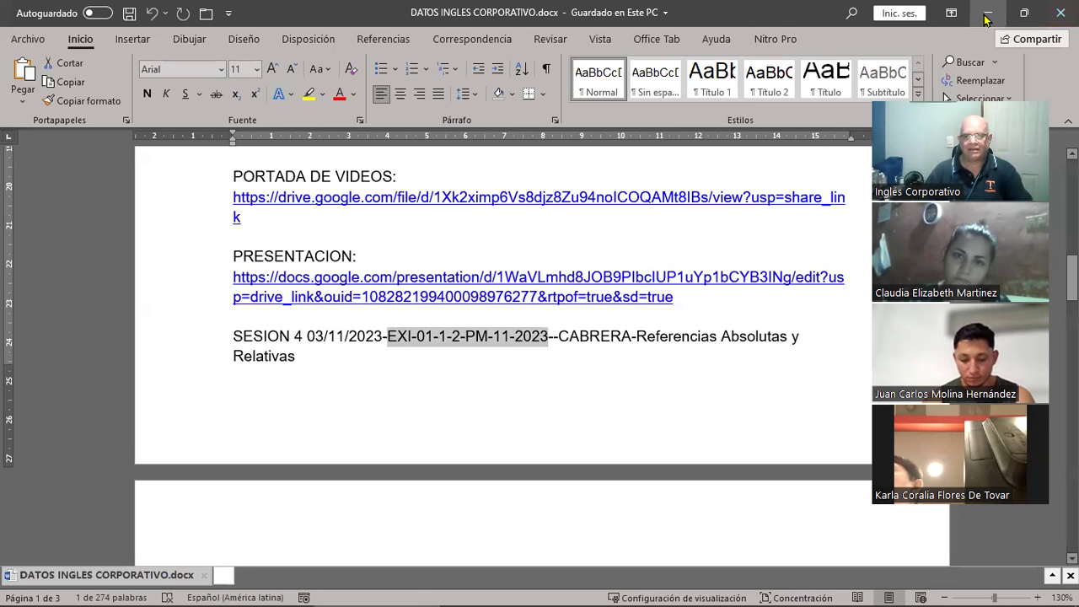
Minimize the Word course notes document to reveal File Explorer.
click(987, 15)
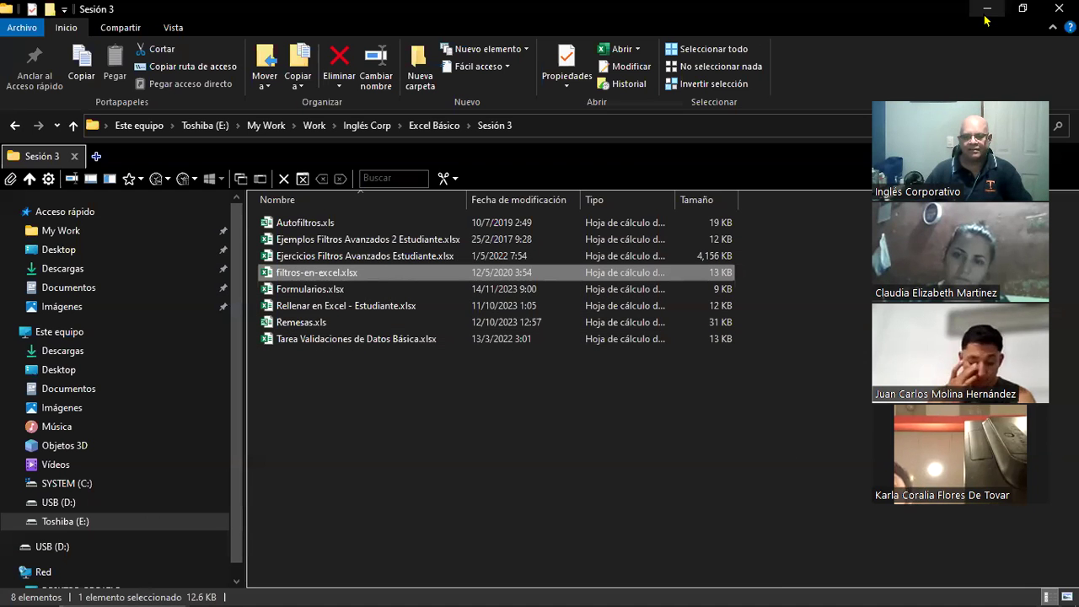
Minimize File Explorer and bring the filtros-en-excel.xlsx workbook to the front.
click(987, 15)
click(750, 604)
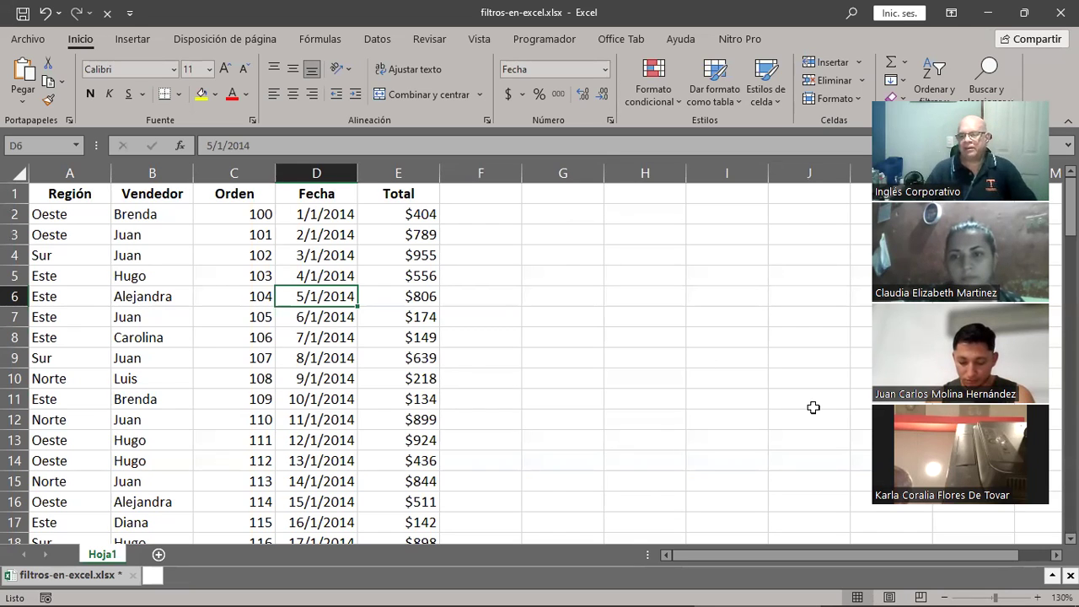
Zoom the sheet to 150% and select the header row A1:E1, Región through Total.
click(1039, 597)
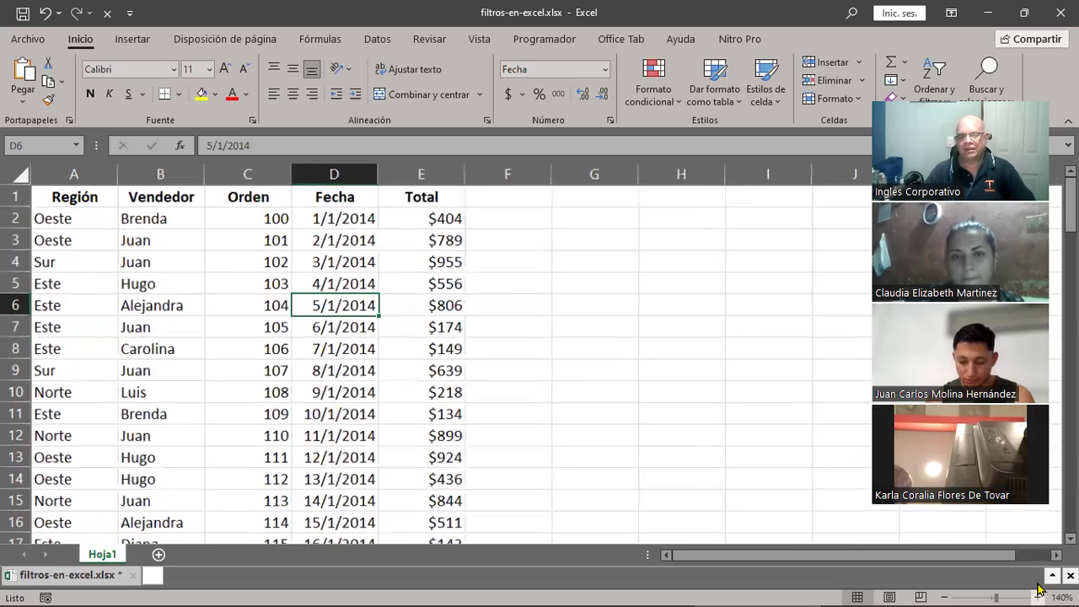
click(1038, 597)
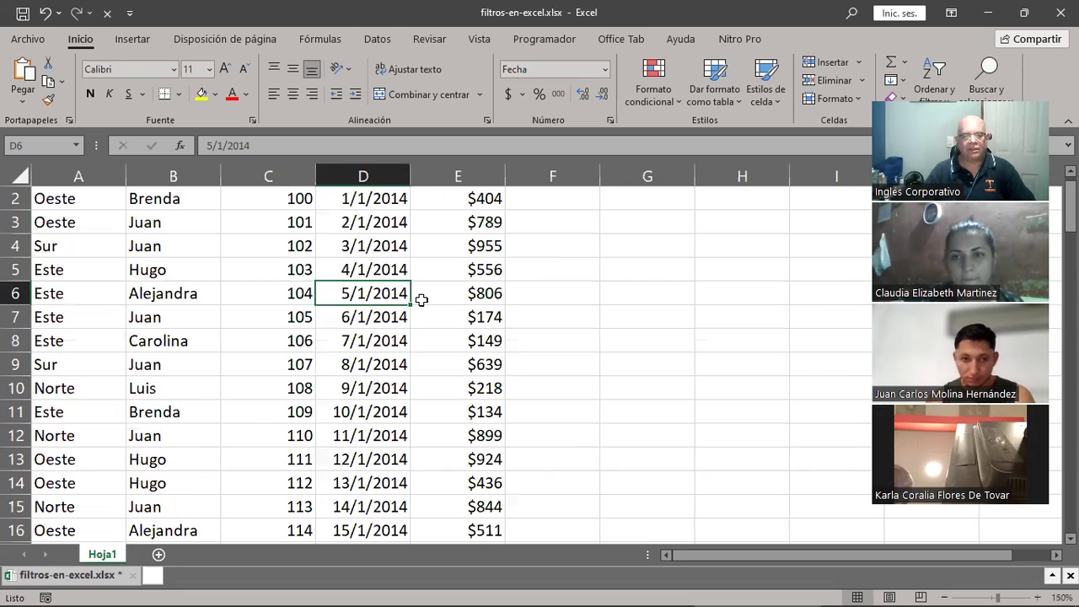
scroll(59, 195, up, 1)
drag(88, 205, 482, 198)
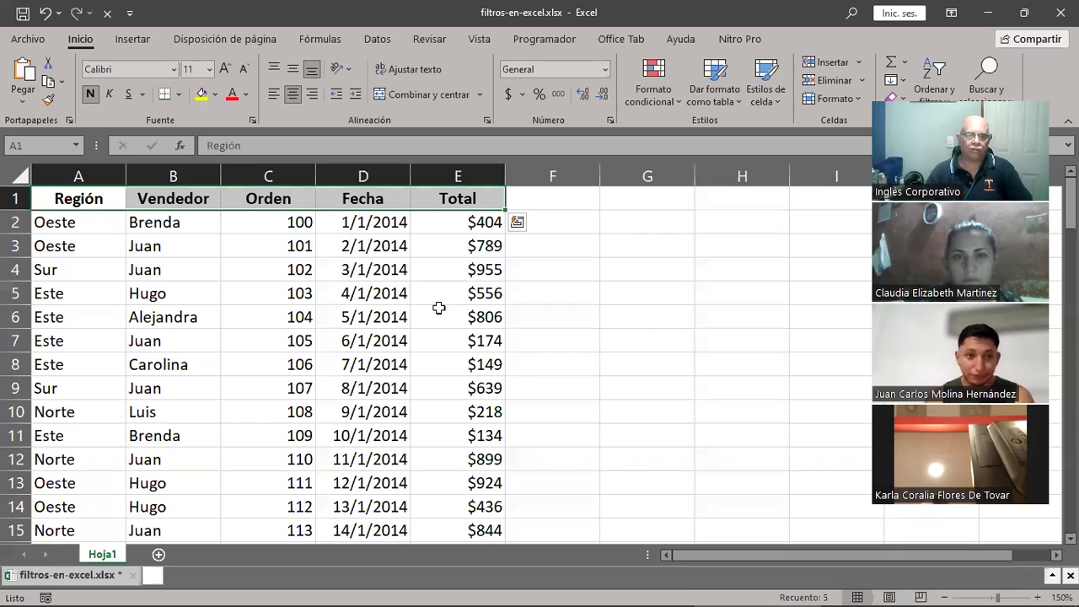
drag(80, 203, 469, 198)
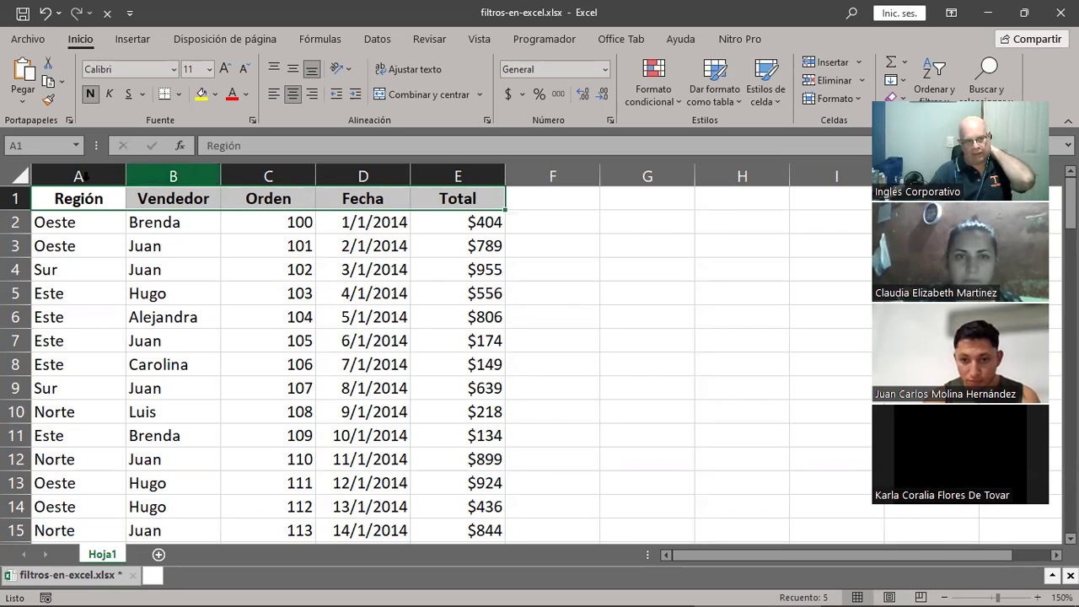
click(72, 206)
click(187, 199)
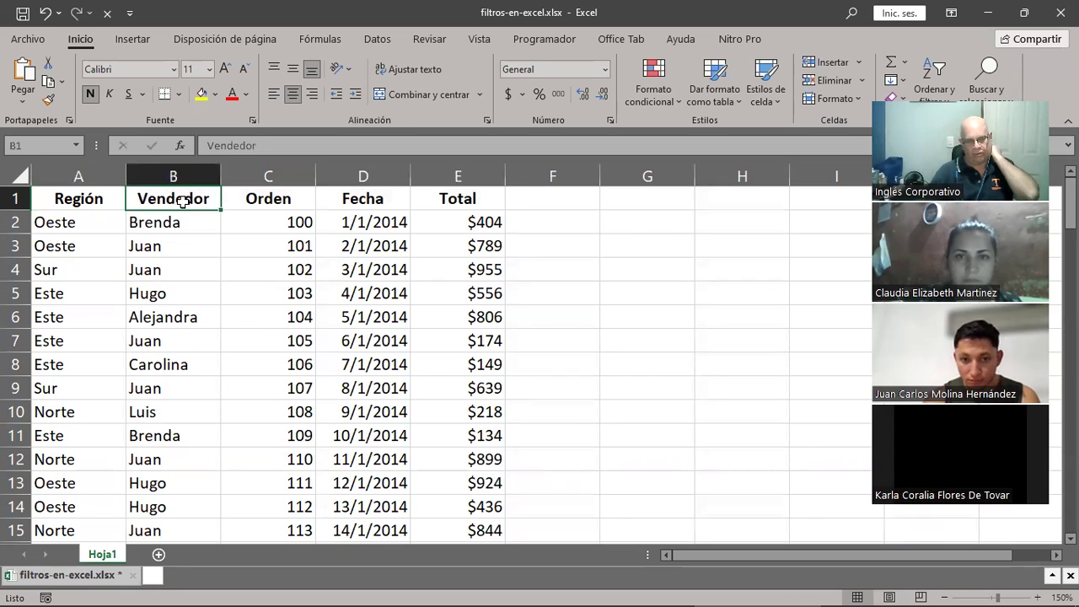
click(299, 196)
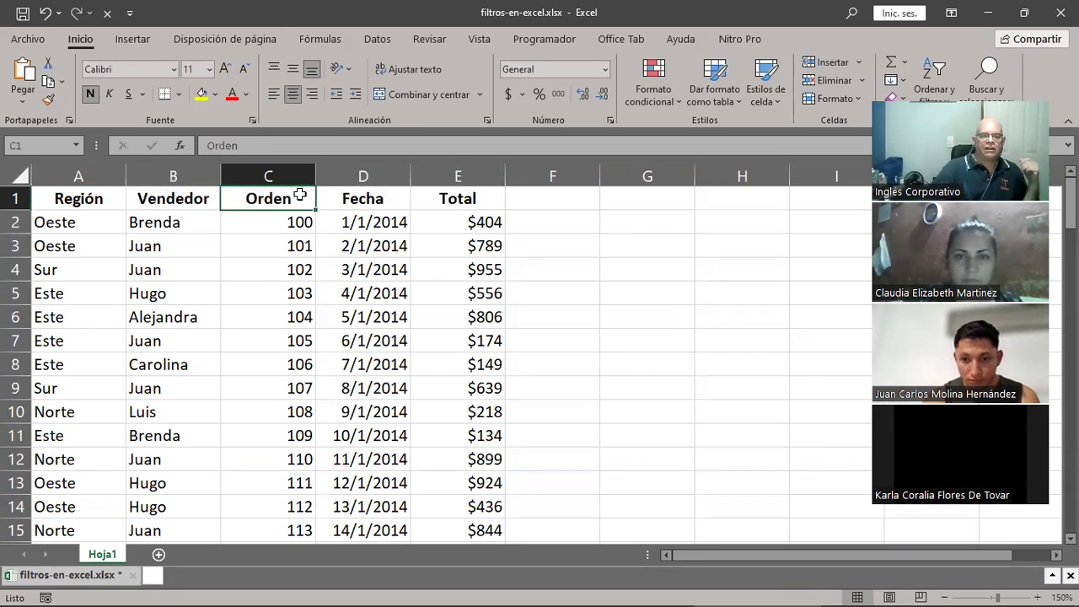
click(383, 199)
click(486, 207)
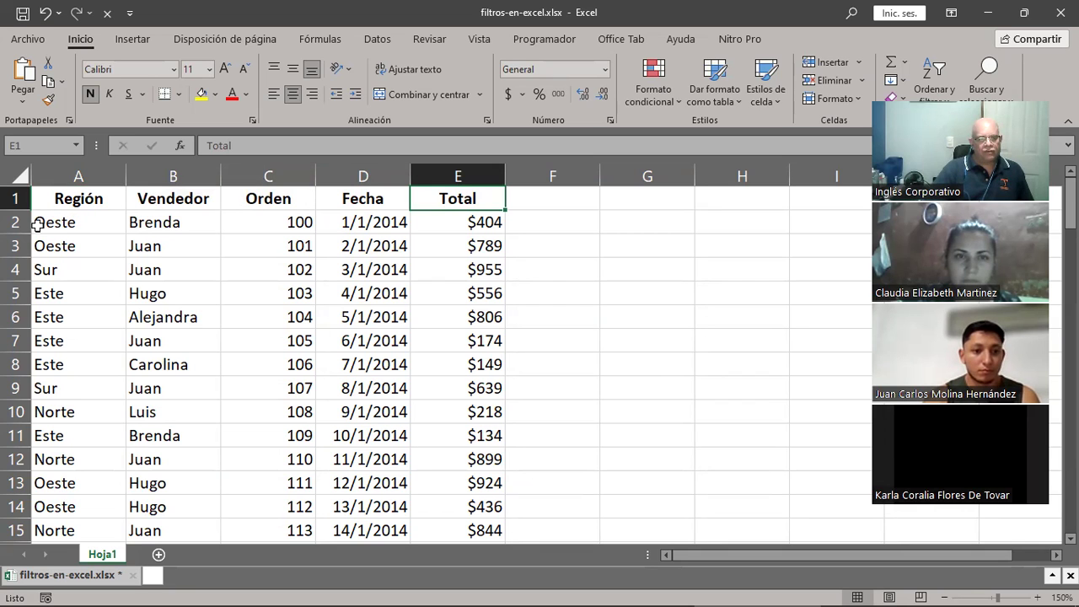
drag(14, 222, 14, 482)
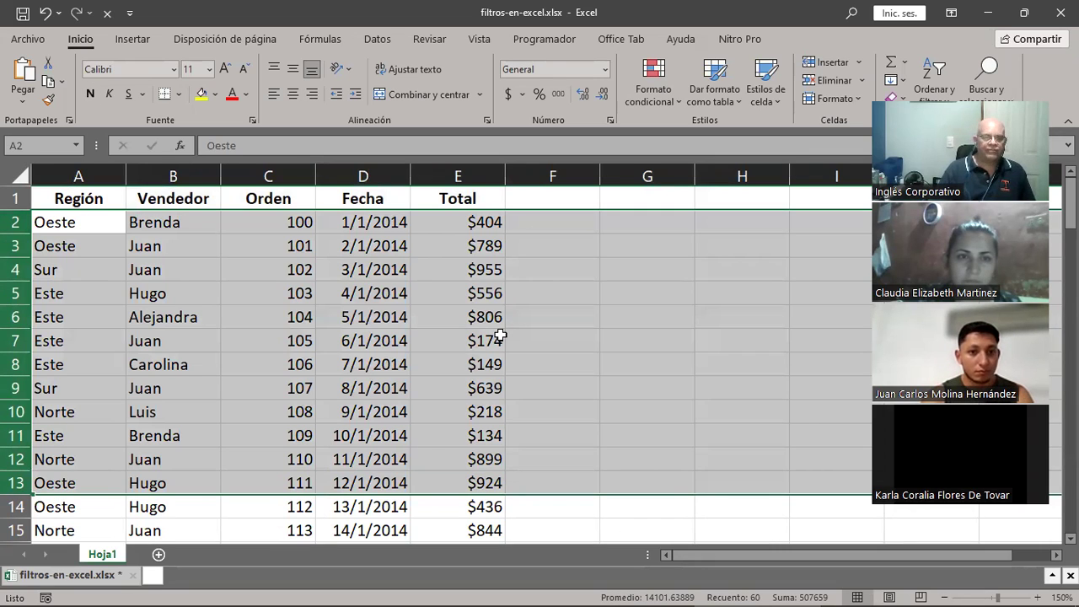
click(14, 222)
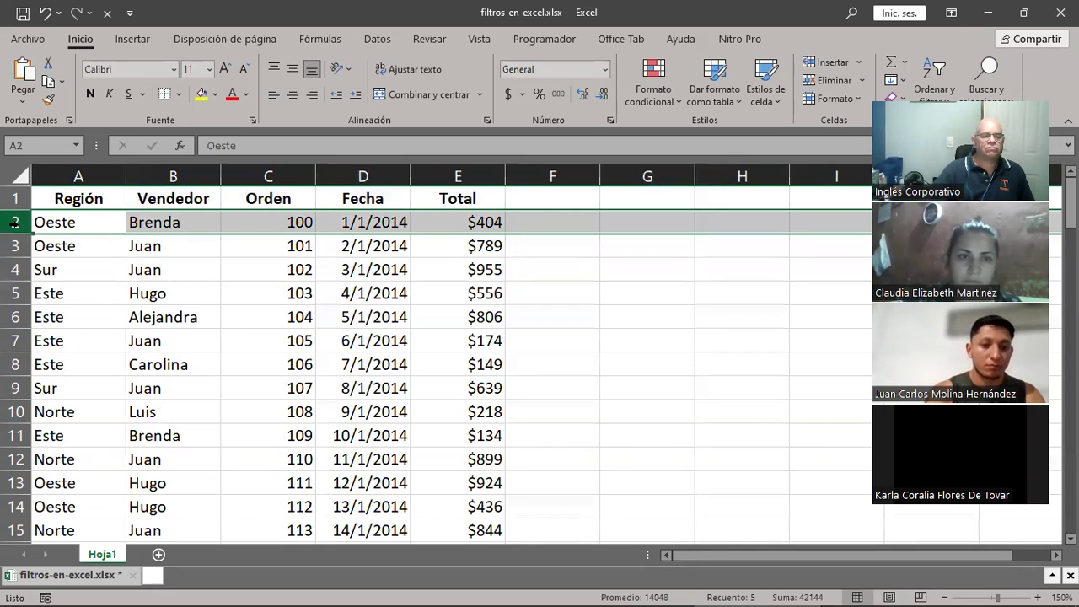
click(15, 245)
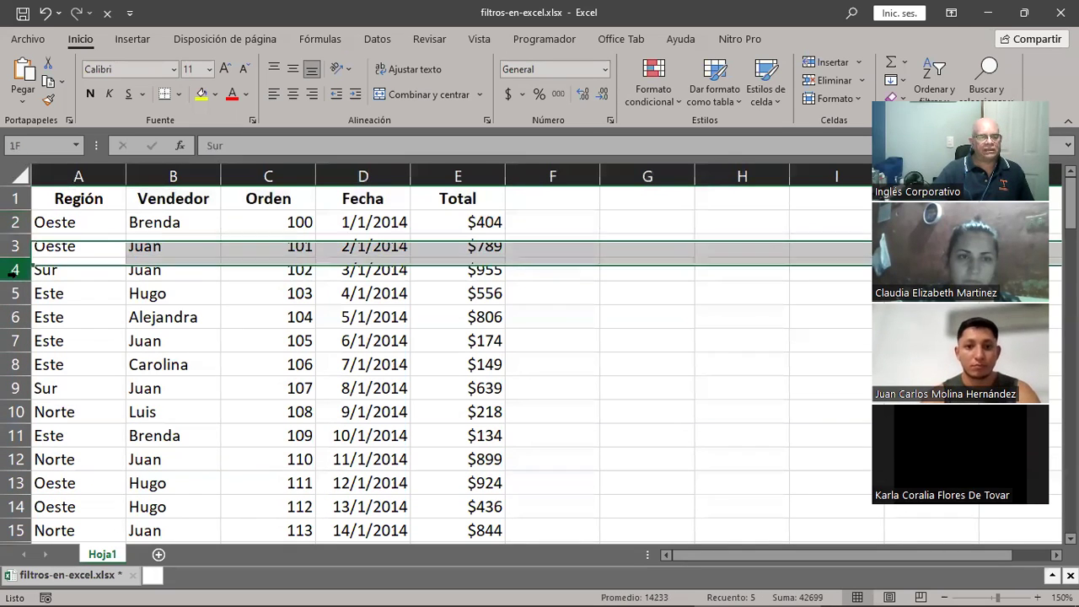
click(14, 270)
click(14, 294)
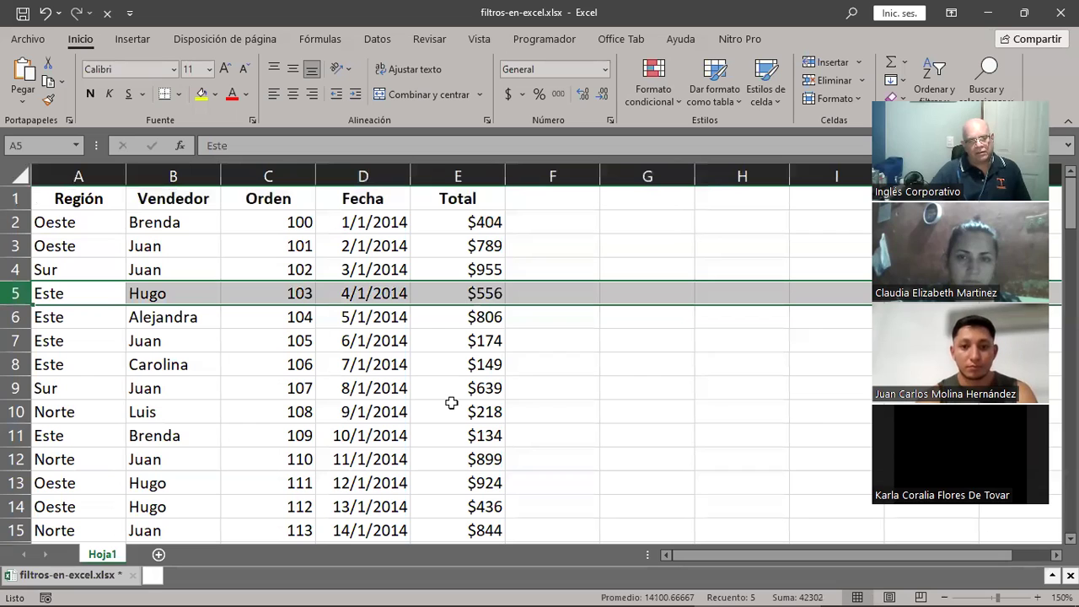
drag(101, 224, 502, 225)
drag(63, 223, 476, 219)
drag(80, 242, 475, 244)
mouse_move(68, 270)
mouse_down()
mouse_move(507, 264)
mouse_move(475, 261)
mouse_up()
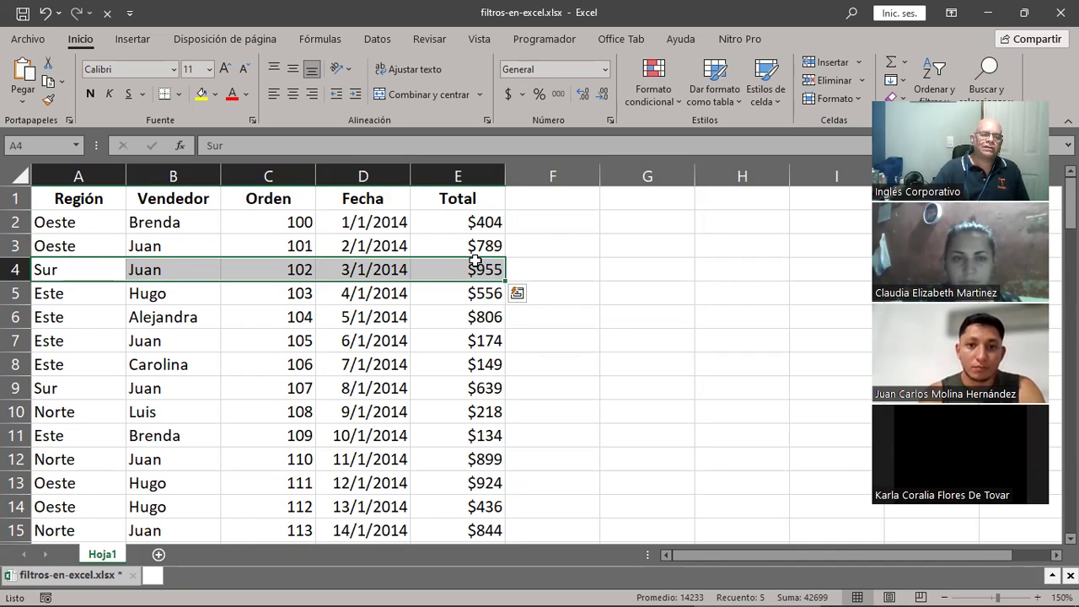
click(192, 203)
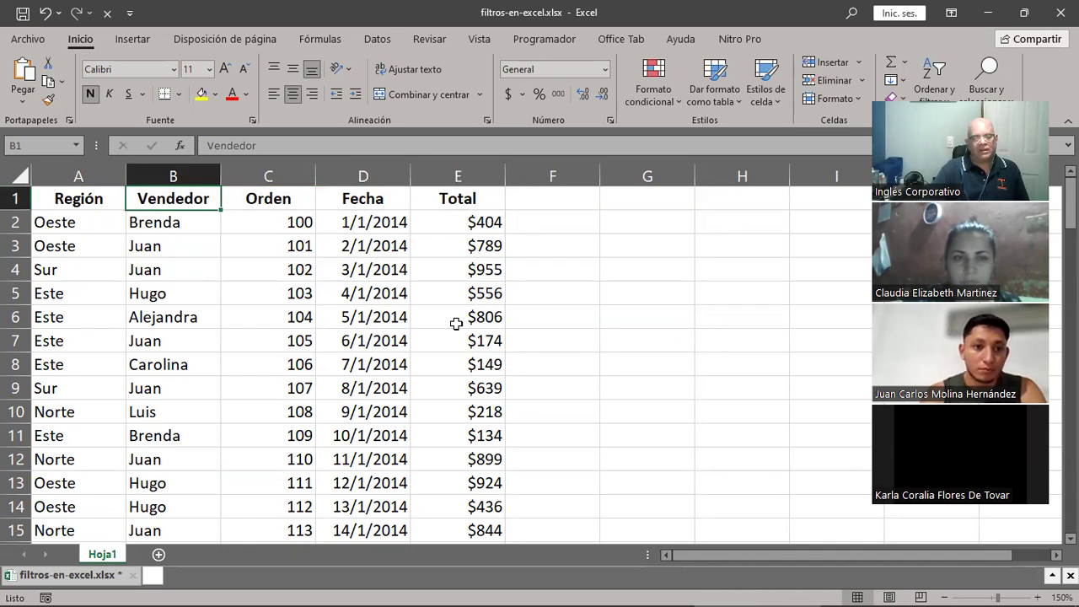
click(79, 323)
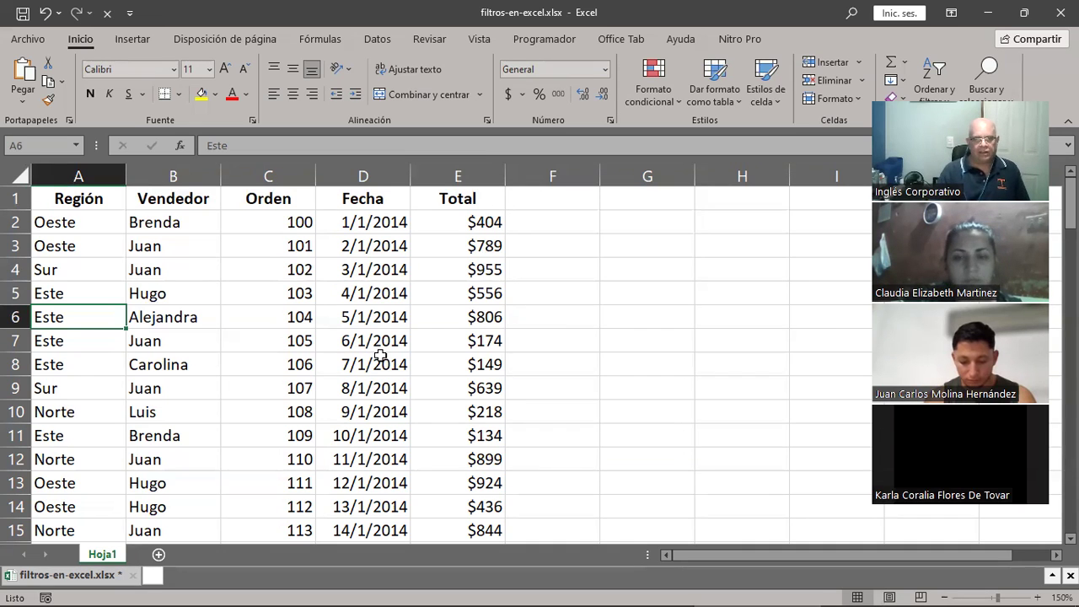
Browse the Insertar, Disposición de página, Fórmulas, Datos, Revisar, Vista and Ayuda ribbon tabs.
click(127, 42)
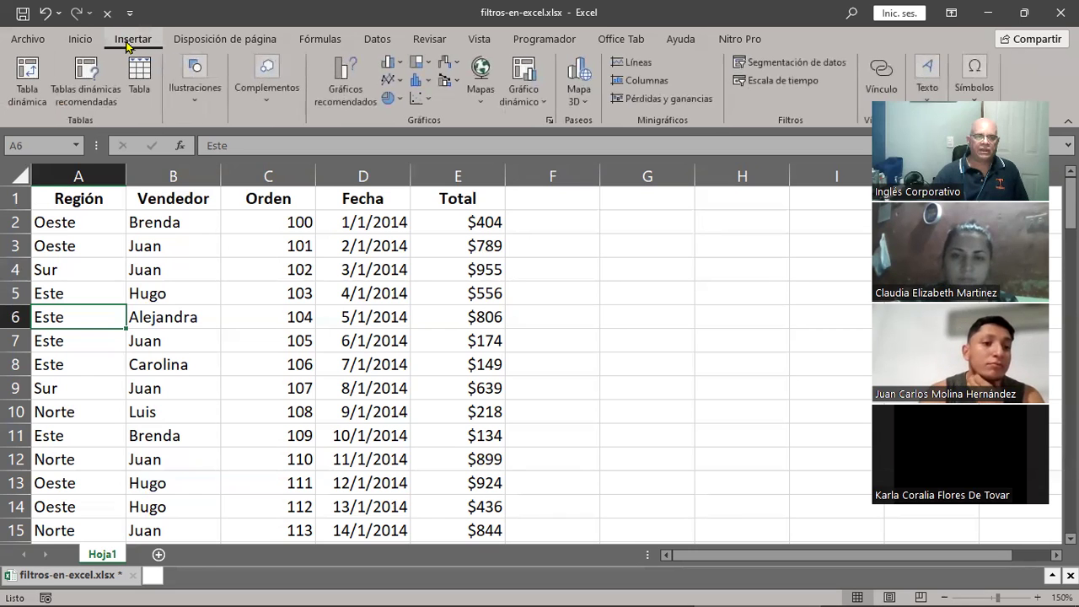
click(248, 42)
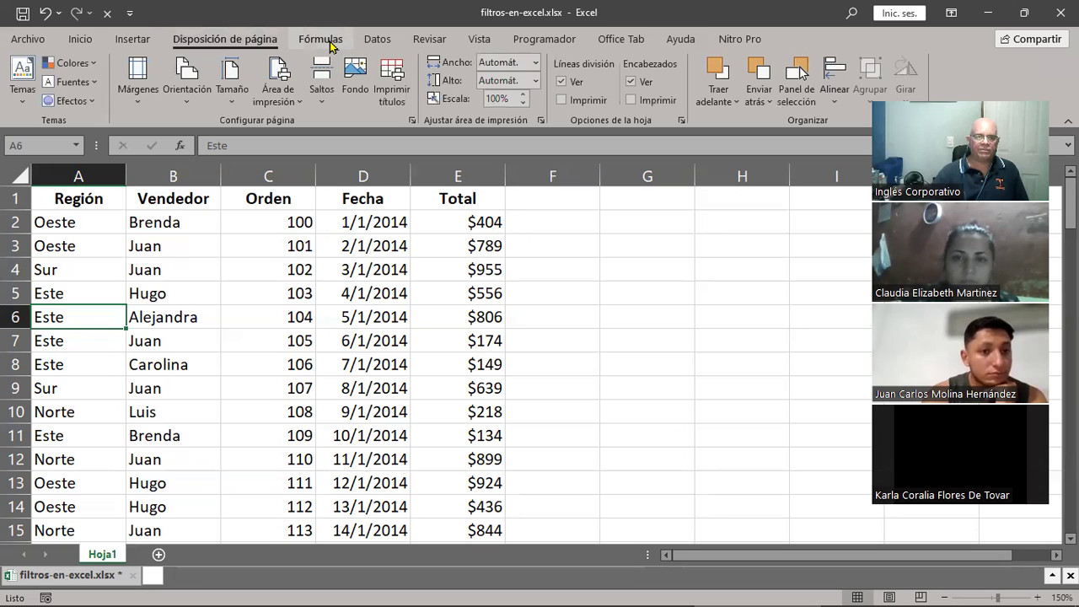
click(325, 42)
click(381, 40)
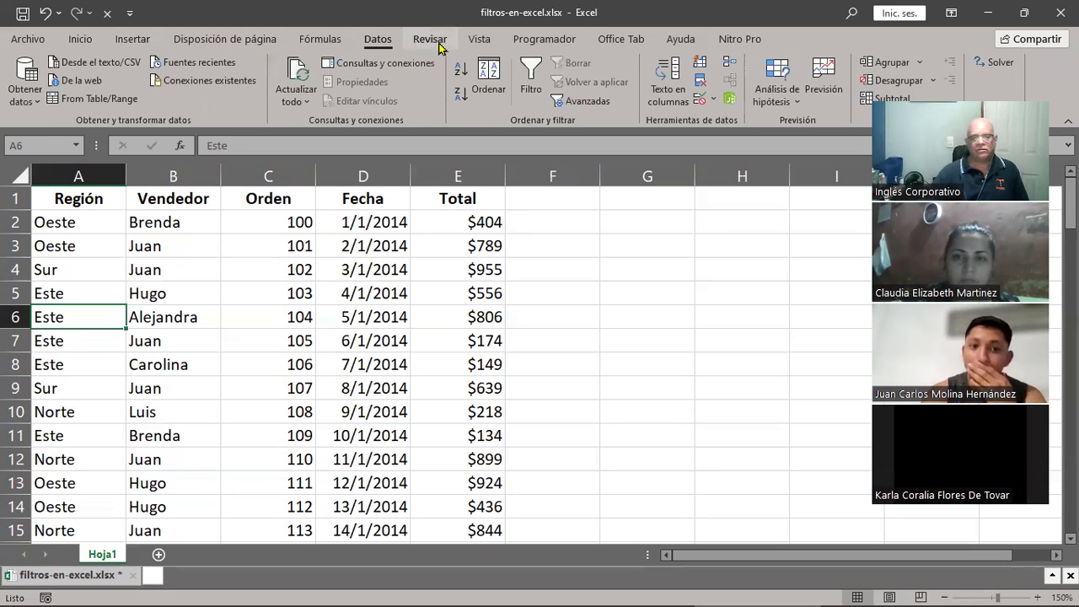
click(431, 42)
click(480, 39)
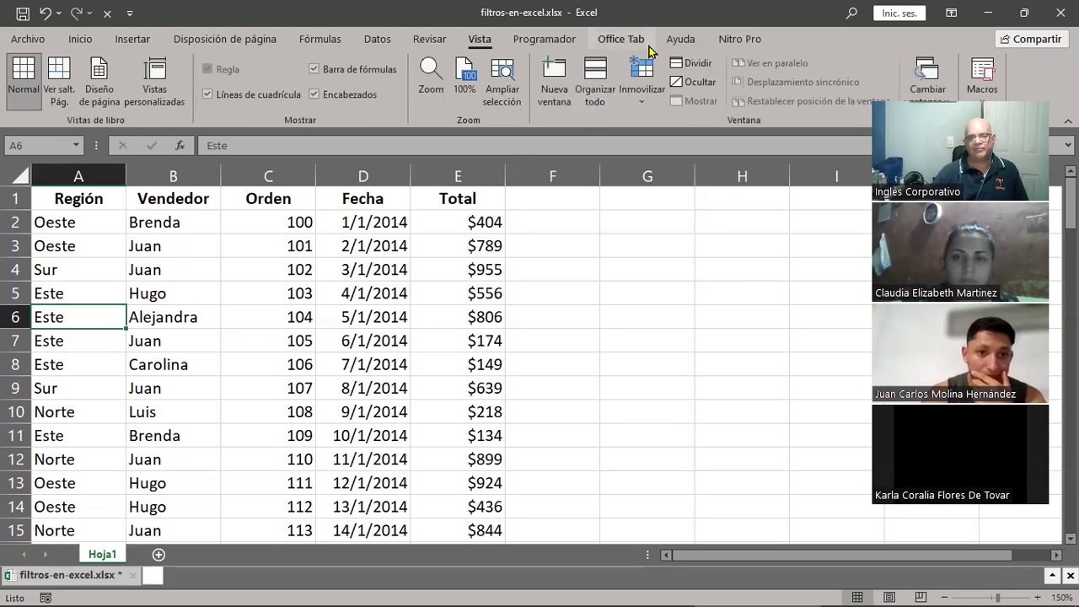
click(674, 40)
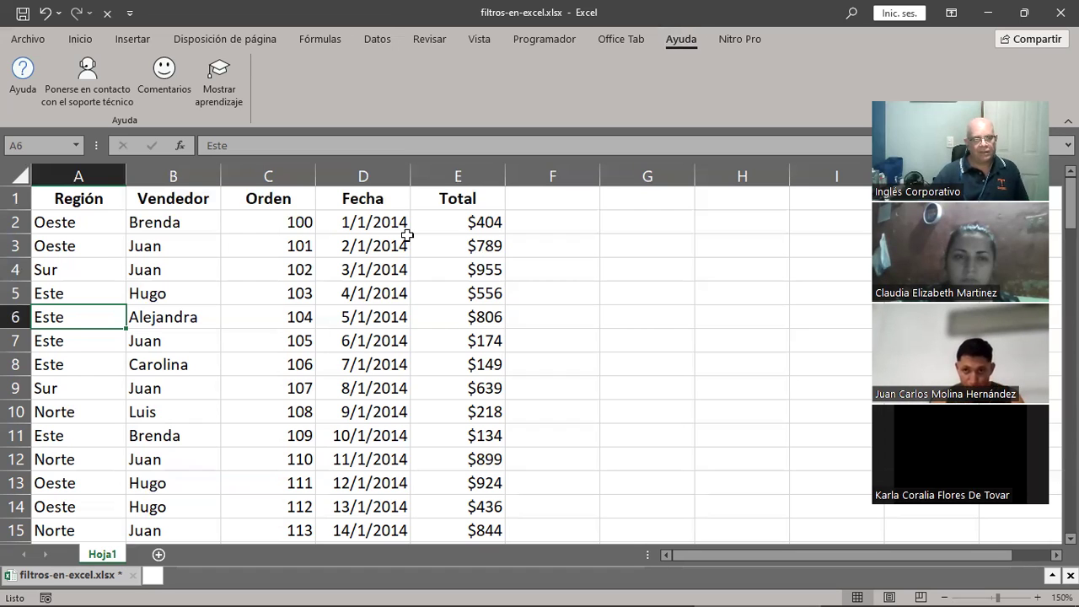
click(25, 44)
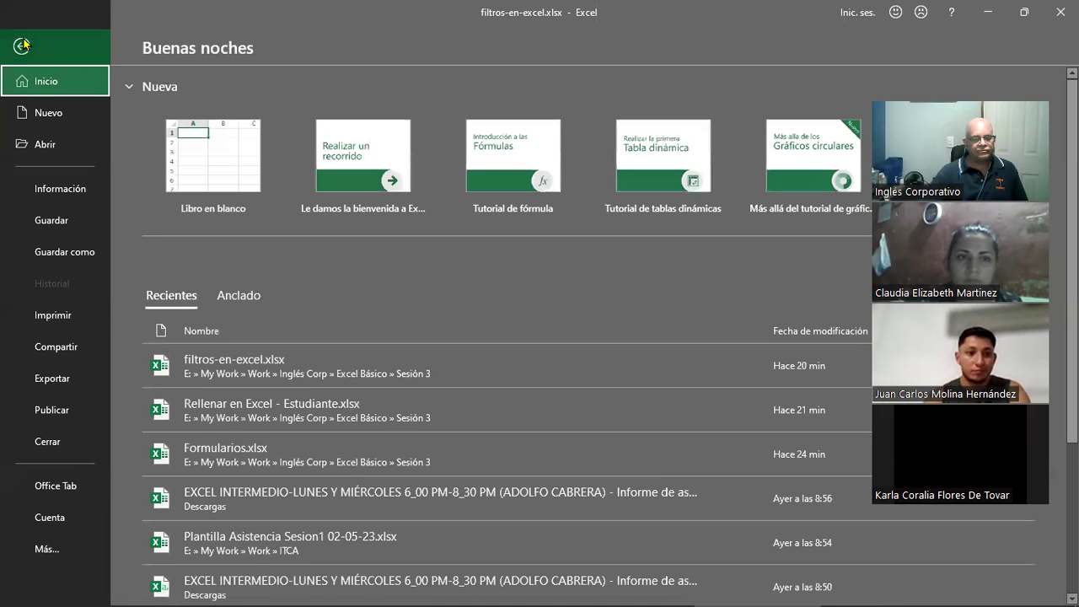
From the Archivo page, choose Más... then Opciones to open Opciones de Excel.
click(52, 553)
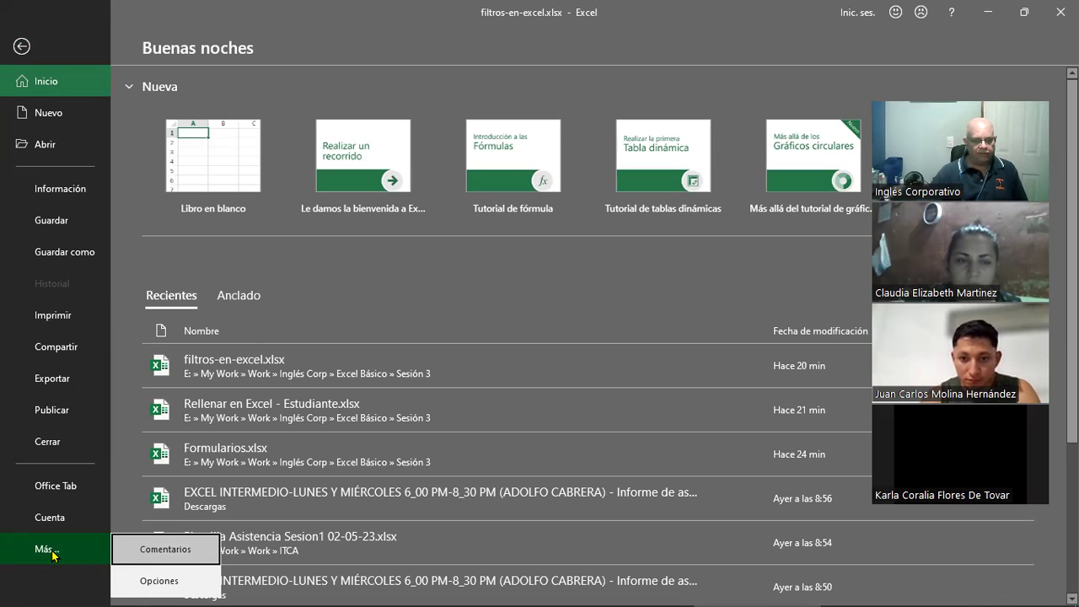
click(157, 587)
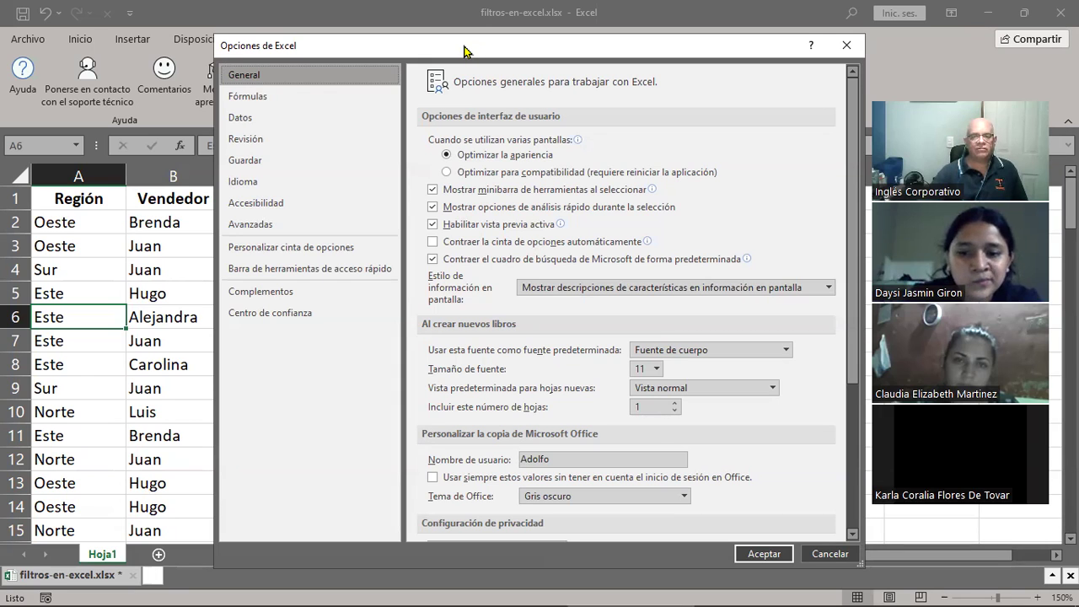
Drag the Opciones de Excel dialog up and to the left by its title bar.
drag(464, 51, 425, 16)
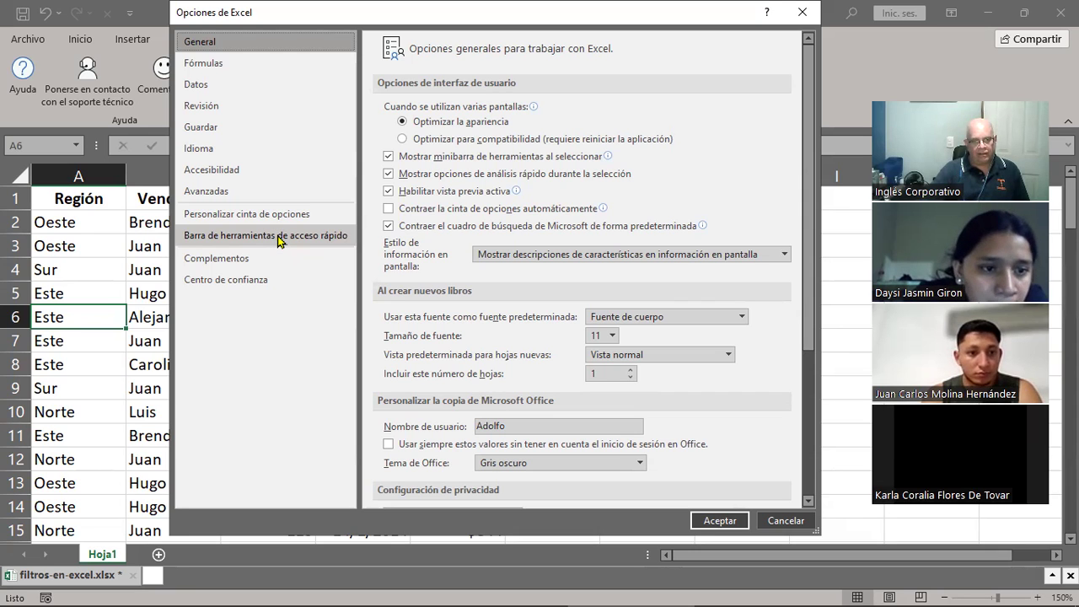
Go to the Quick Access Toolbar page and launch the Painter Mouse highlighting tool.
click(279, 241)
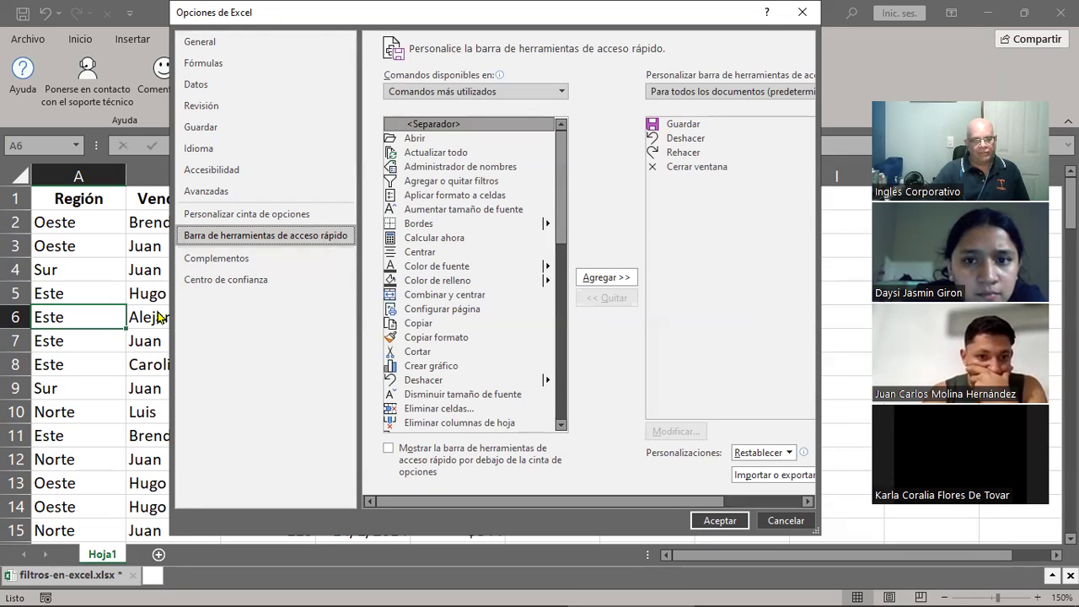
key(super)
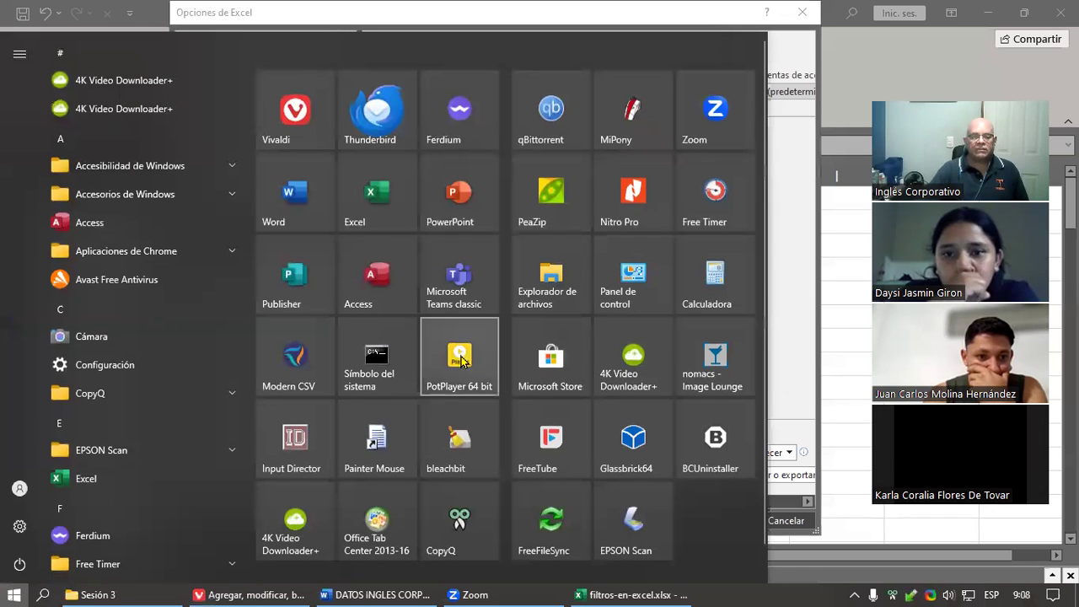
click(393, 441)
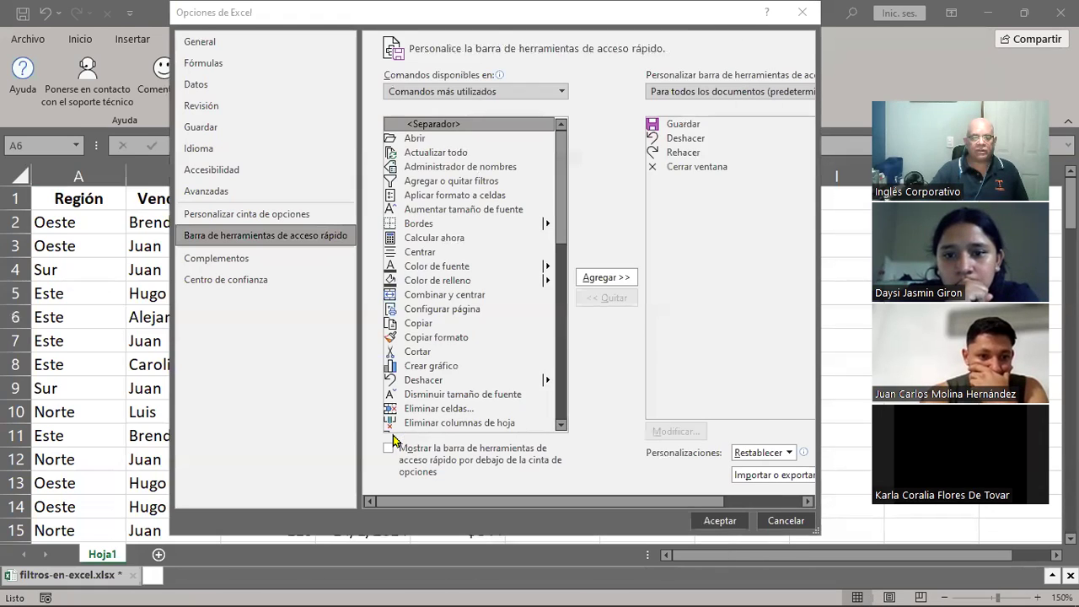
click(678, 170)
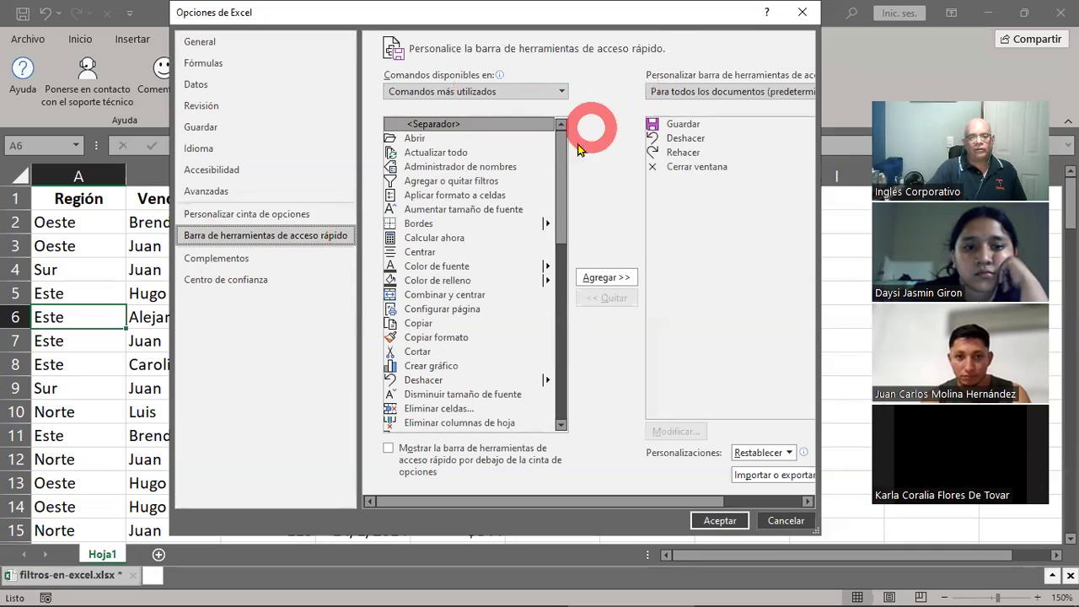
mouse_move(562, 157)
mouse_down()
mouse_move(557, 334)
mouse_move(568, 236)
mouse_up()
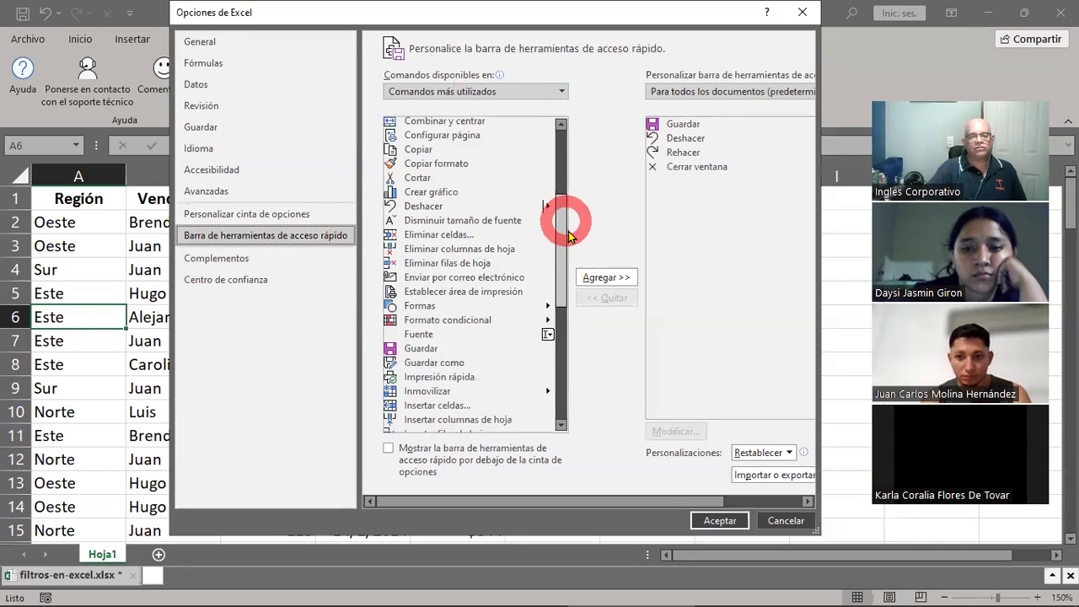
drag(568, 237, 574, 198)
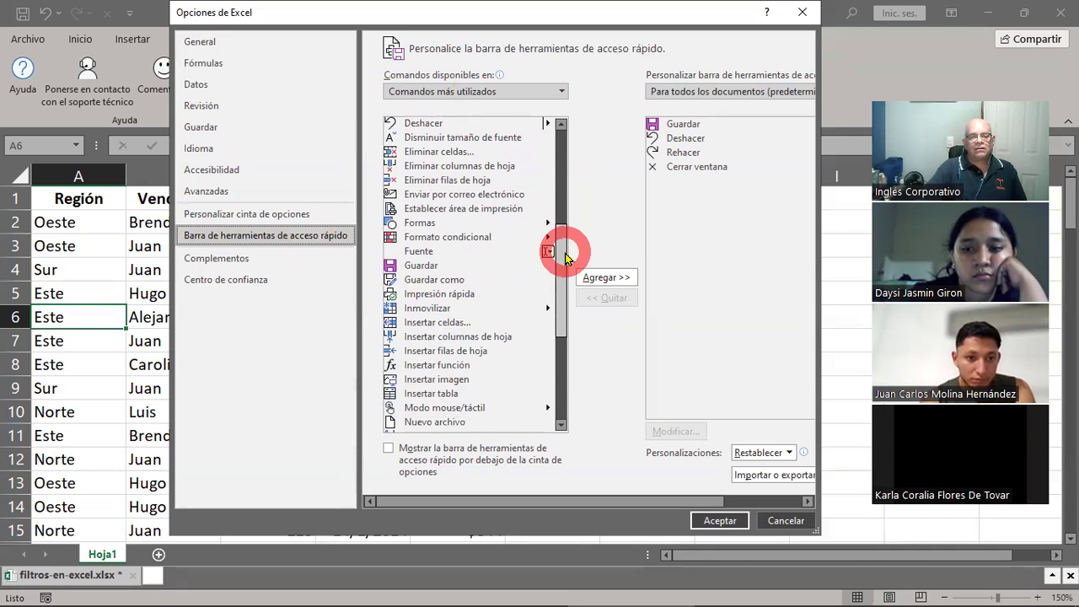
drag(564, 196, 549, 241)
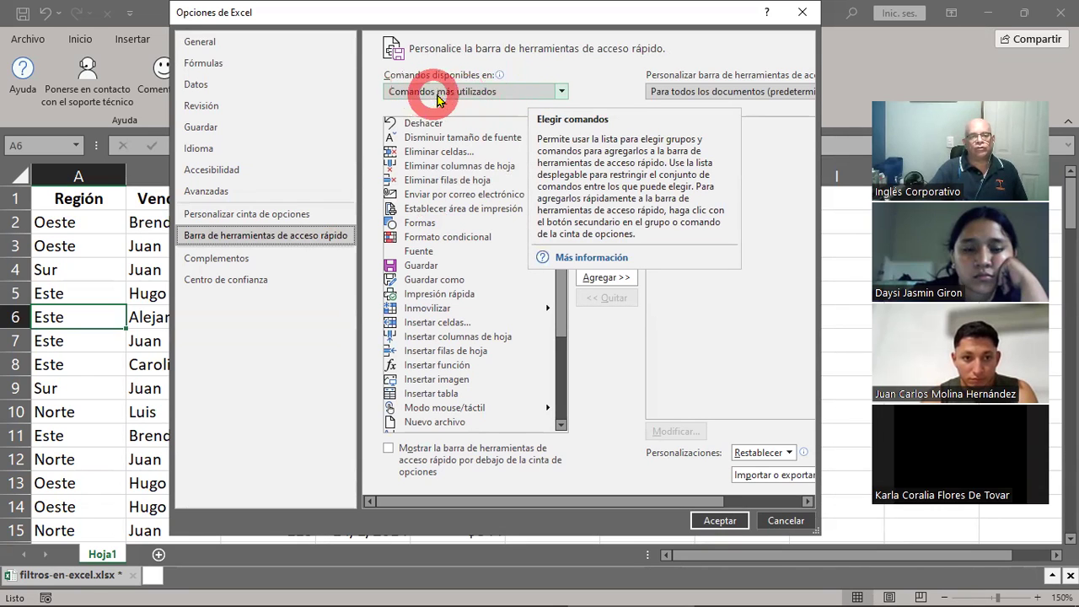
Set 'Comandos disponibles en' to Todos los comandos and scroll down to Formulario....
click(562, 93)
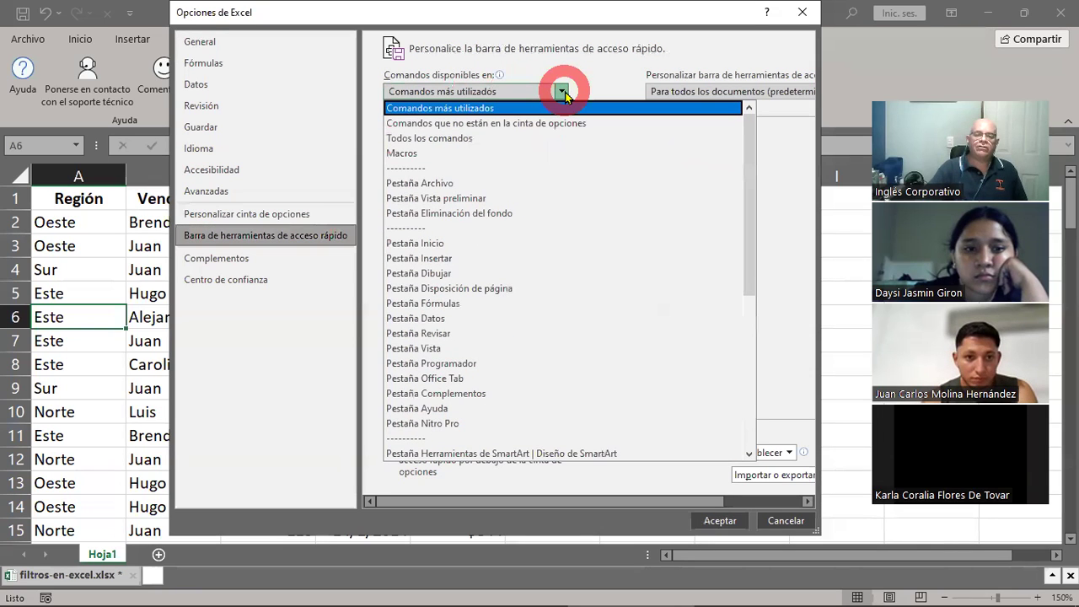
click(430, 139)
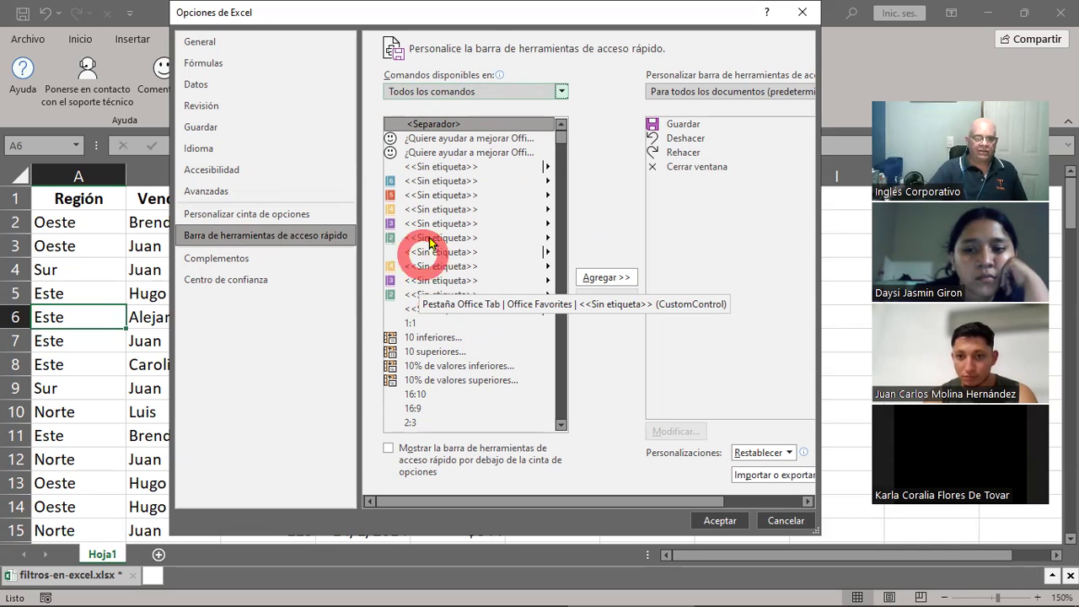
scroll(472, 320, down, 2)
scroll(472, 323, down, 3)
scroll(472, 323, down, 5)
scroll(472, 325, down, 5)
scroll(472, 325, down, 5)
scroll(472, 325, down, 5)
scroll(472, 326, down, 5)
scroll(472, 325, down, 4)
scroll(473, 326, down, 5)
scroll(472, 325, down, 5)
scroll(473, 325, down, 5)
scroll(472, 326, down, 5)
scroll(473, 326, down, 5)
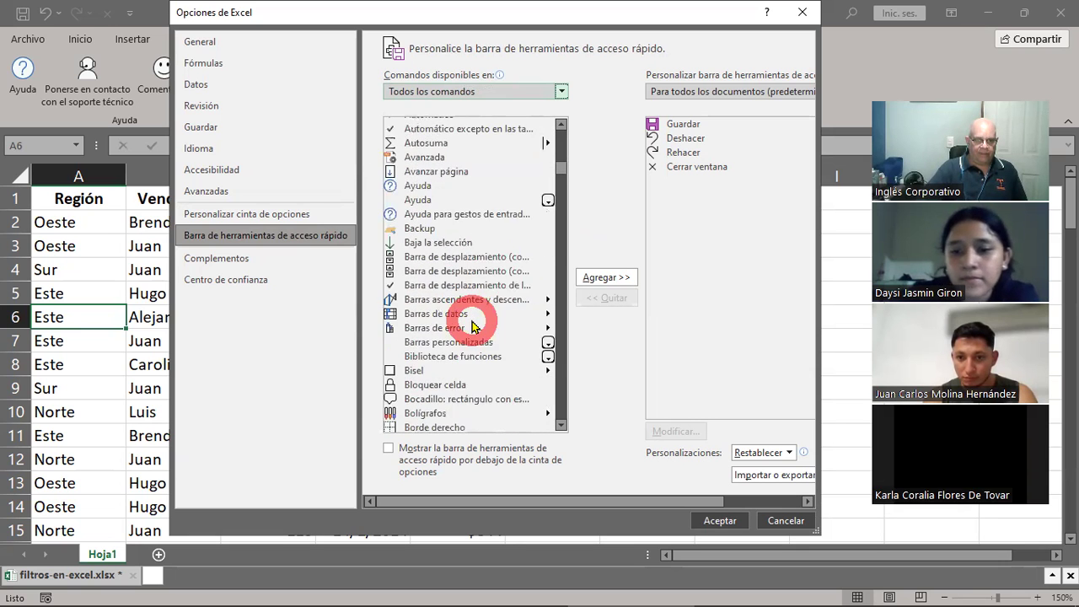
scroll(473, 326, down, 5)
scroll(473, 327, down, 4)
scroll(473, 326, down, 5)
scroll(473, 326, down, 5)
scroll(473, 326, down, 5)
scroll(473, 327, down, 5)
scroll(473, 327, down, 5)
scroll(473, 326, down, 5)
scroll(473, 327, down, 5)
scroll(473, 327, down, 5)
scroll(473, 327, down, 5)
scroll(473, 327, down, 5)
scroll(473, 326, down, 5)
scroll(473, 327, down, 5)
scroll(473, 326, down, 6)
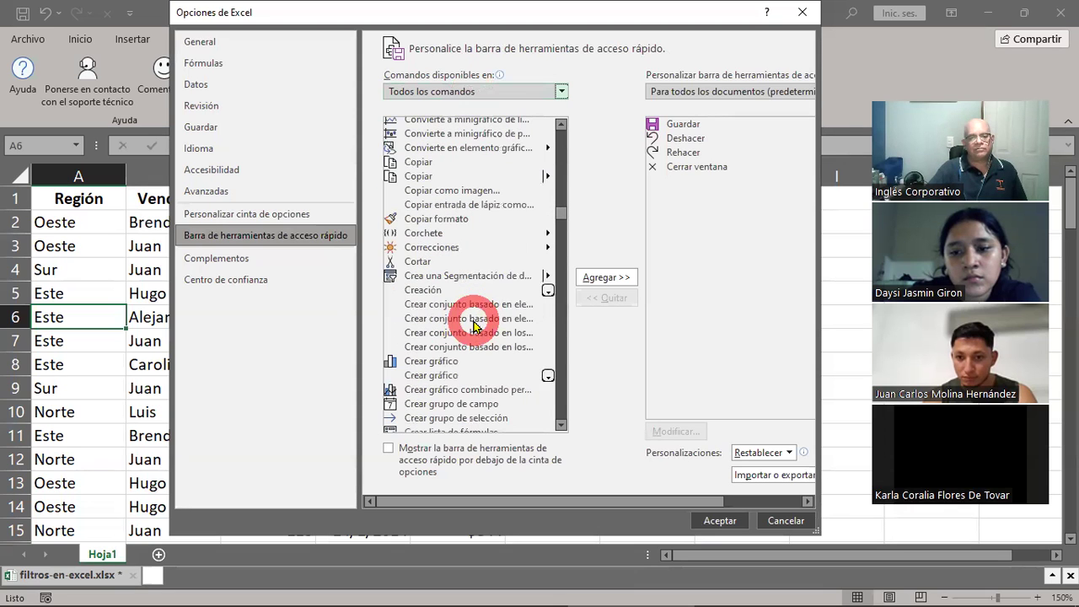
drag(561, 218, 555, 274)
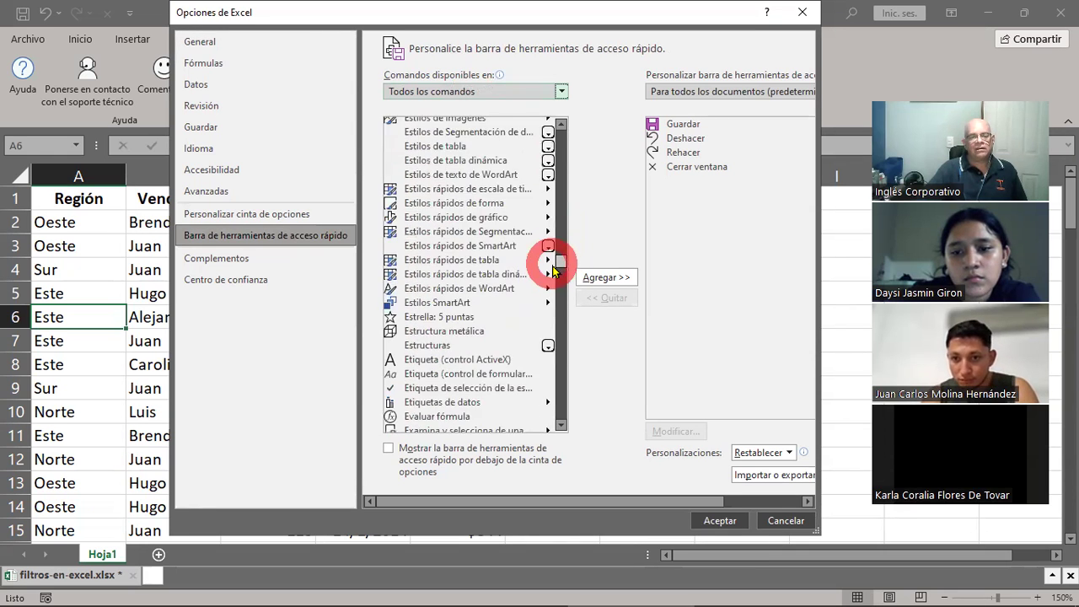
scroll(464, 352, down, 5)
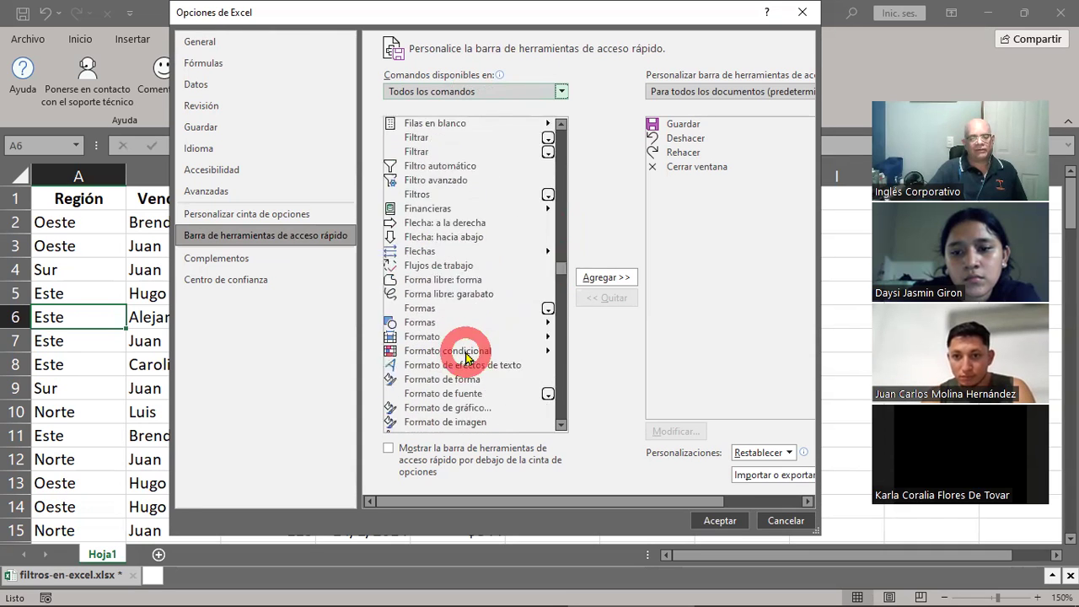
scroll(477, 363, down, 2)
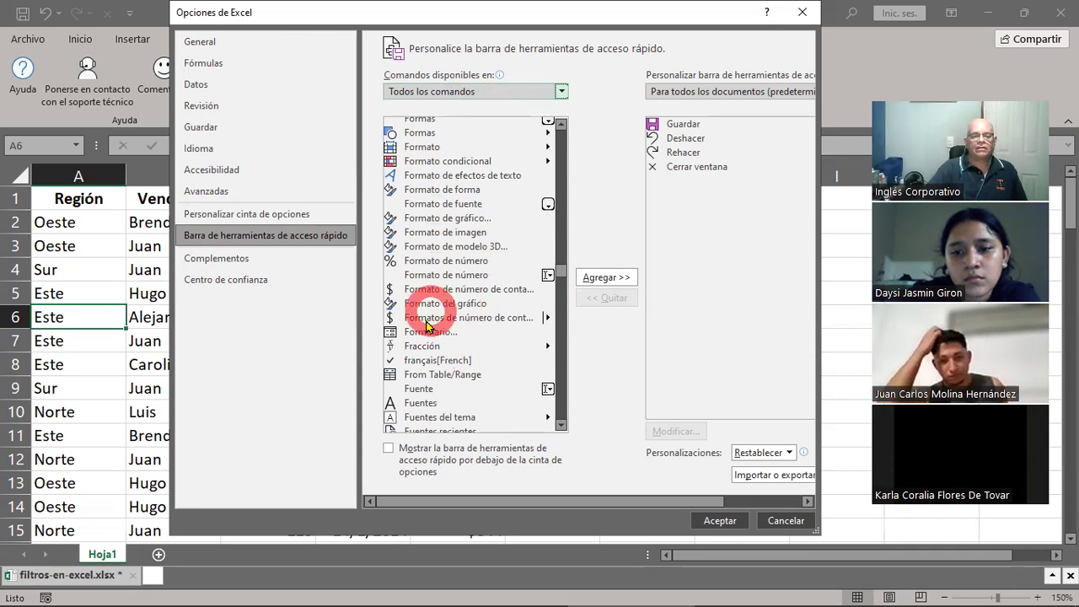
scroll(430, 328, down, 2)
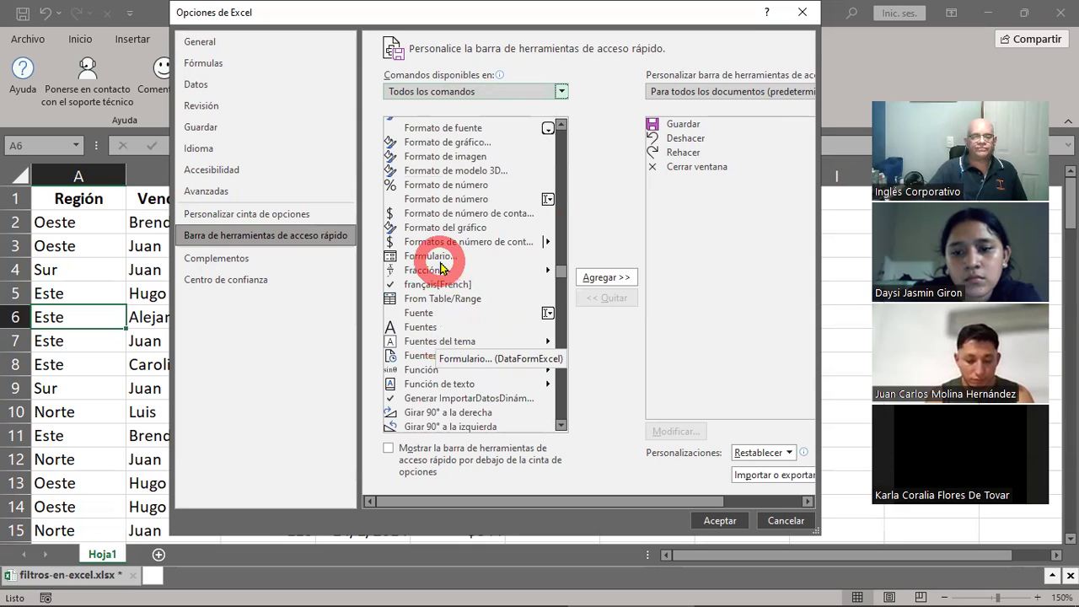
Add the Formulario... command to the Quick Access Toolbar list, below Cerrar ventana.
click(433, 258)
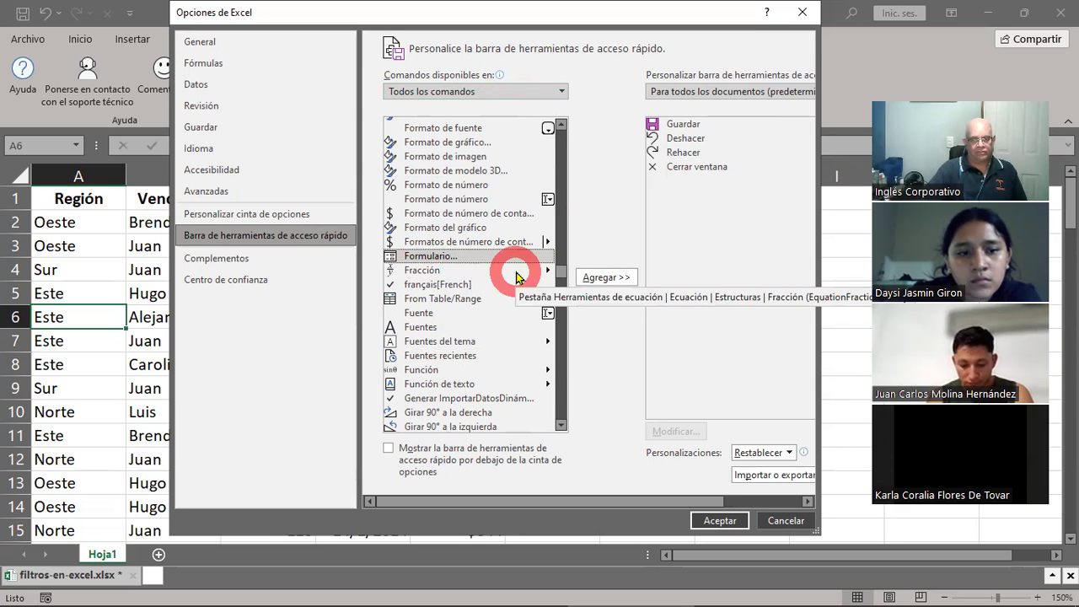
click(596, 280)
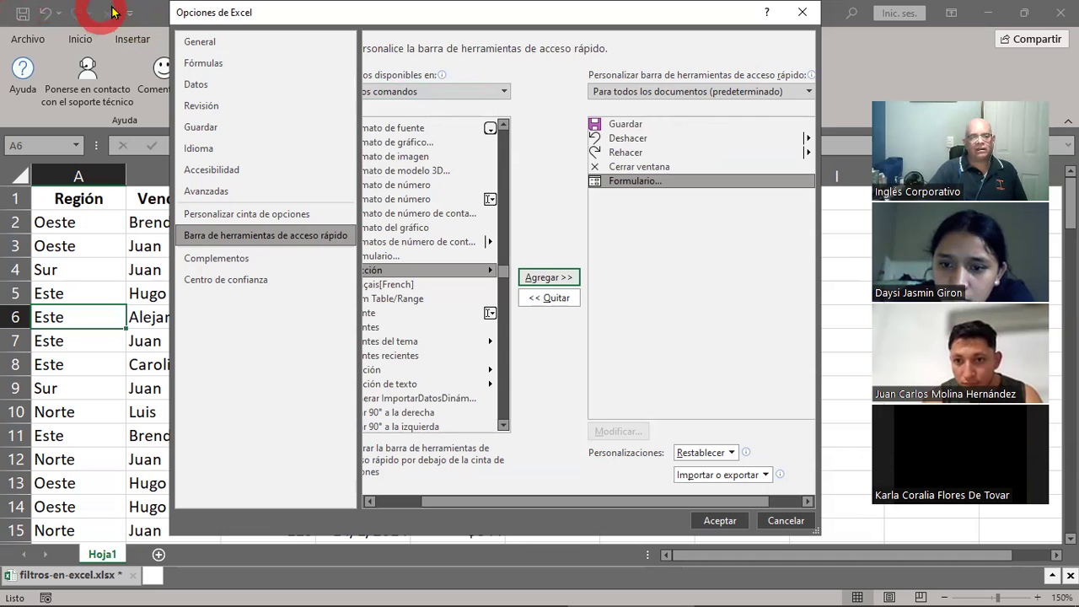
click(658, 166)
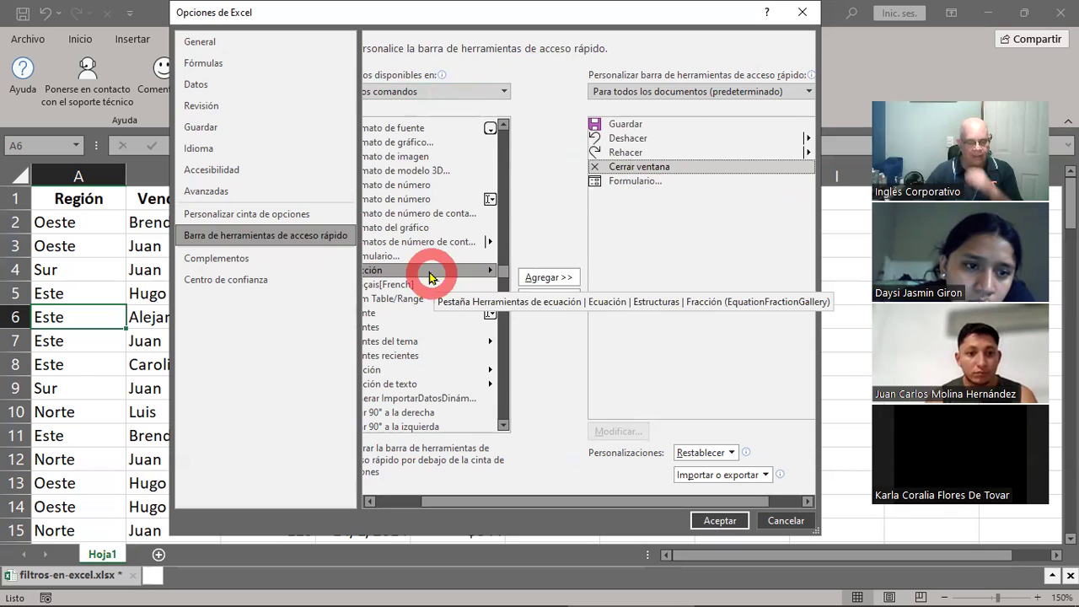
click(639, 182)
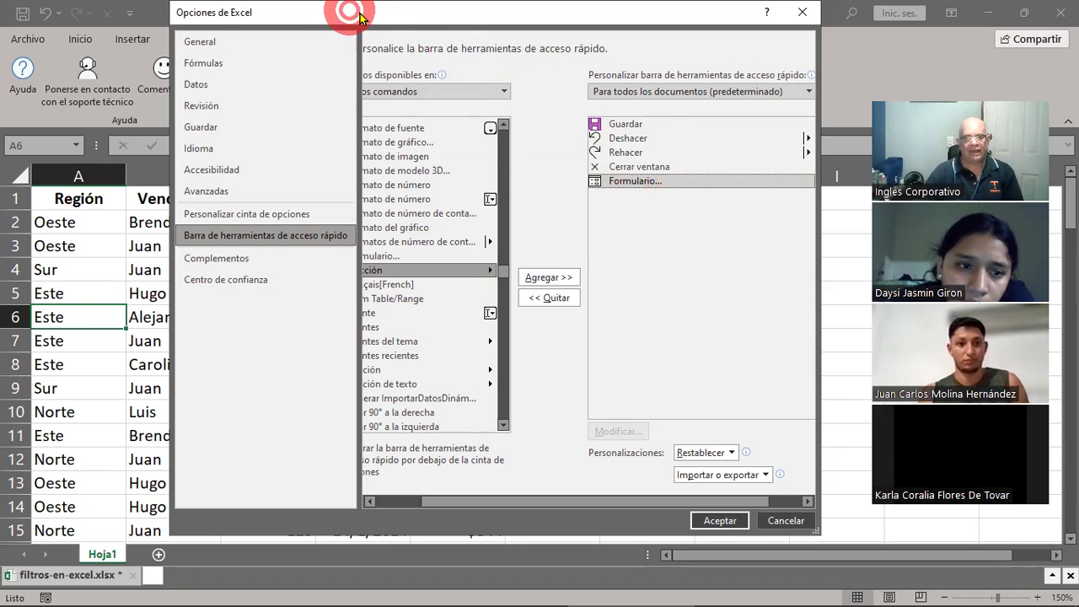
drag(360, 17, 439, 17)
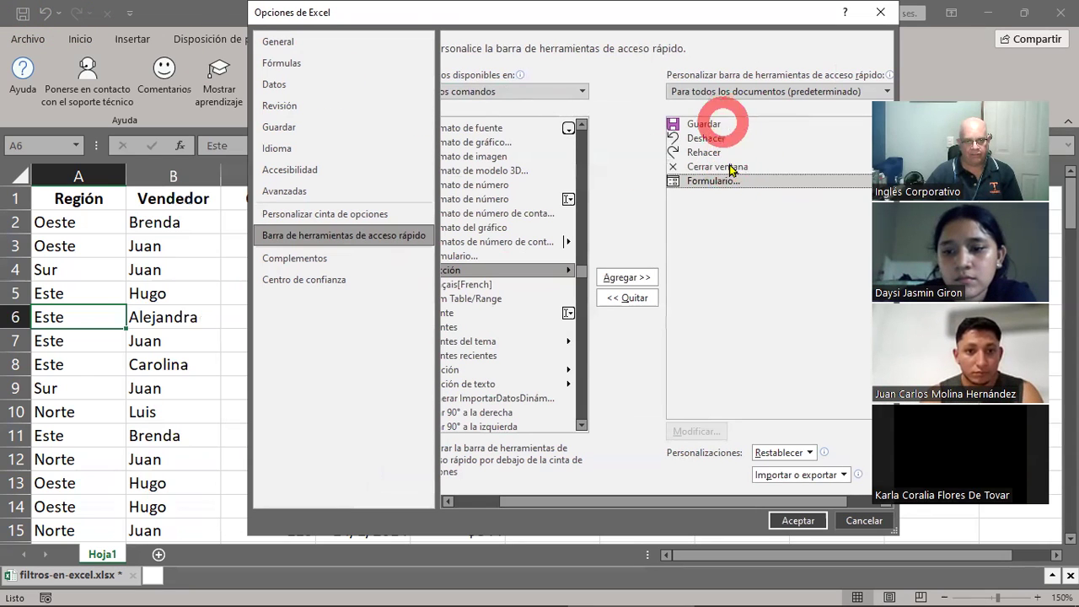
click(793, 521)
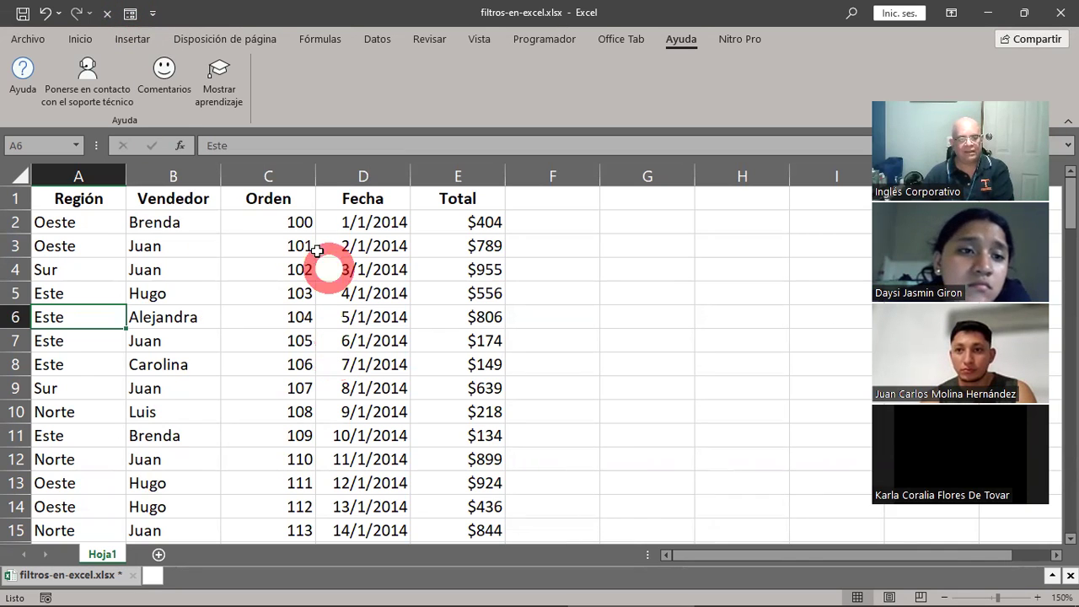
drag(92, 198, 455, 328)
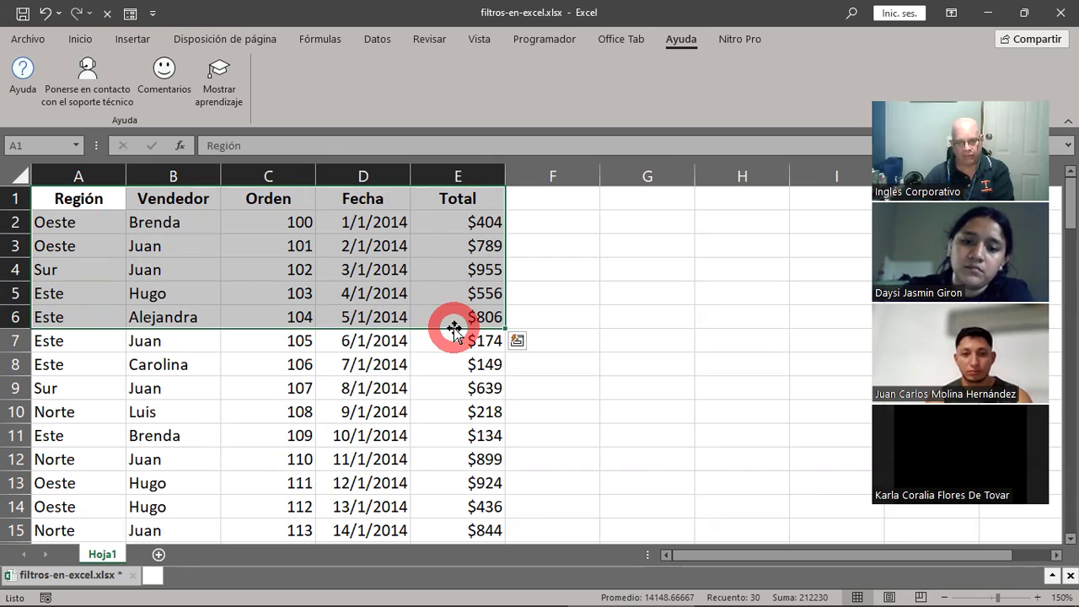
click(384, 203)
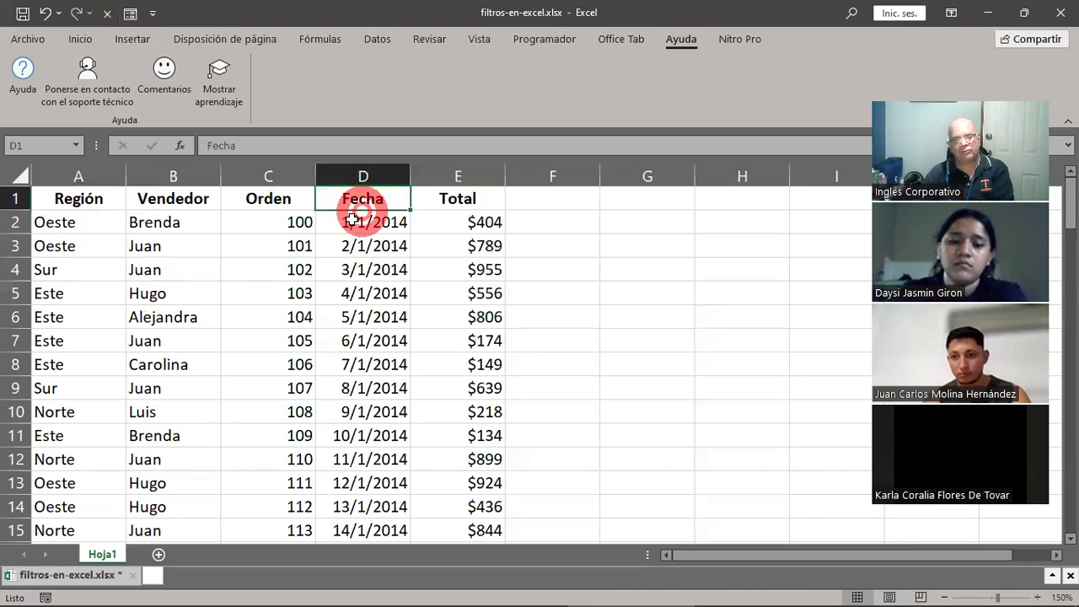
click(266, 290)
click(185, 248)
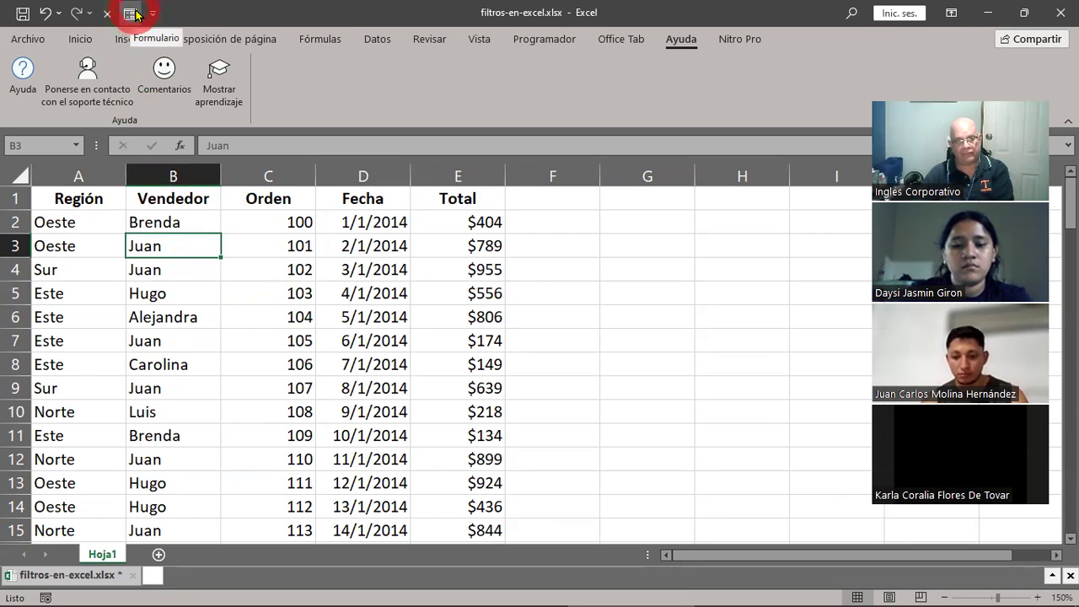
Open the data form from the Formulario toolbar button and place it beside the table.
click(130, 15)
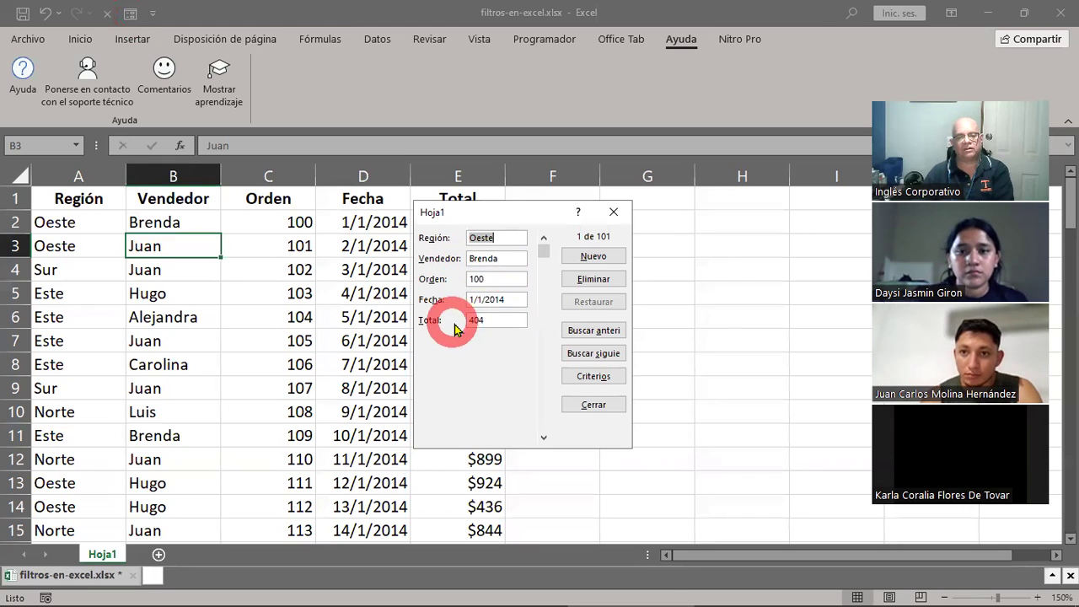
drag(472, 222, 637, 279)
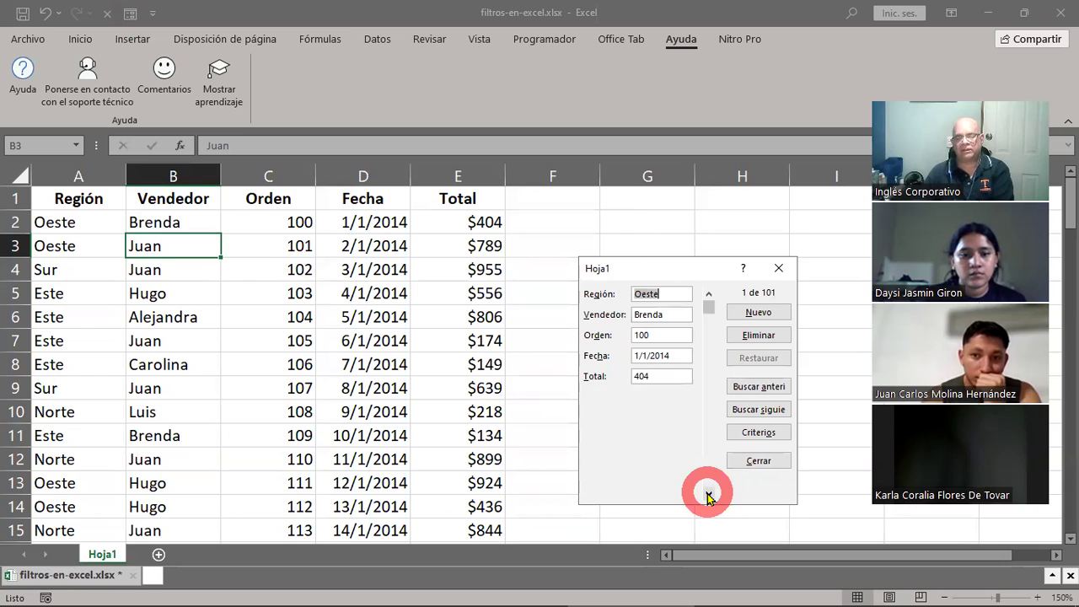
Step forward through the data form records from record 1 past record 11.
click(708, 493)
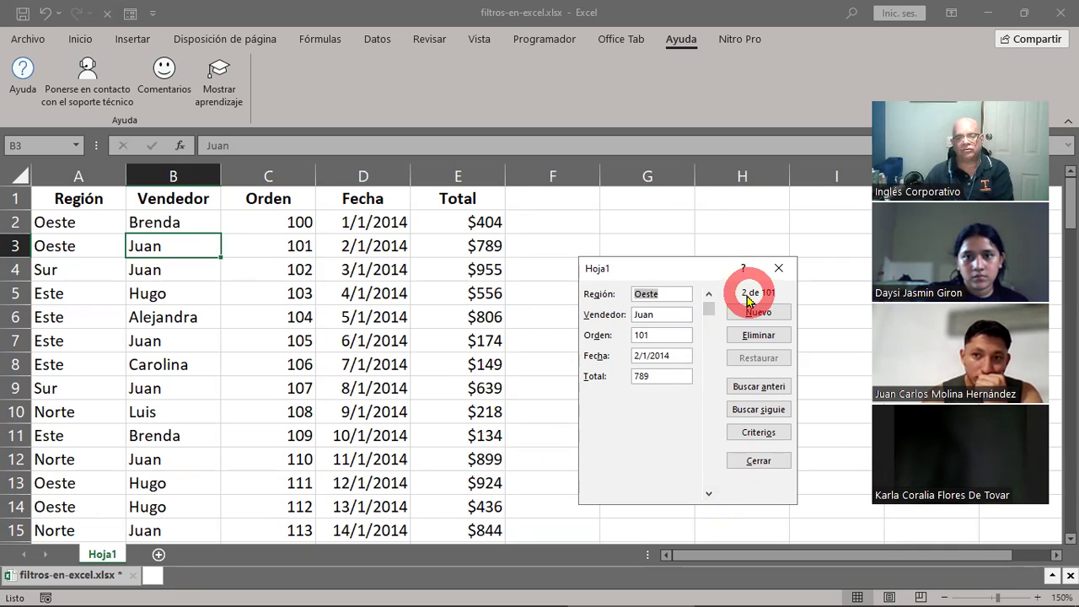
click(708, 493)
click(708, 493)
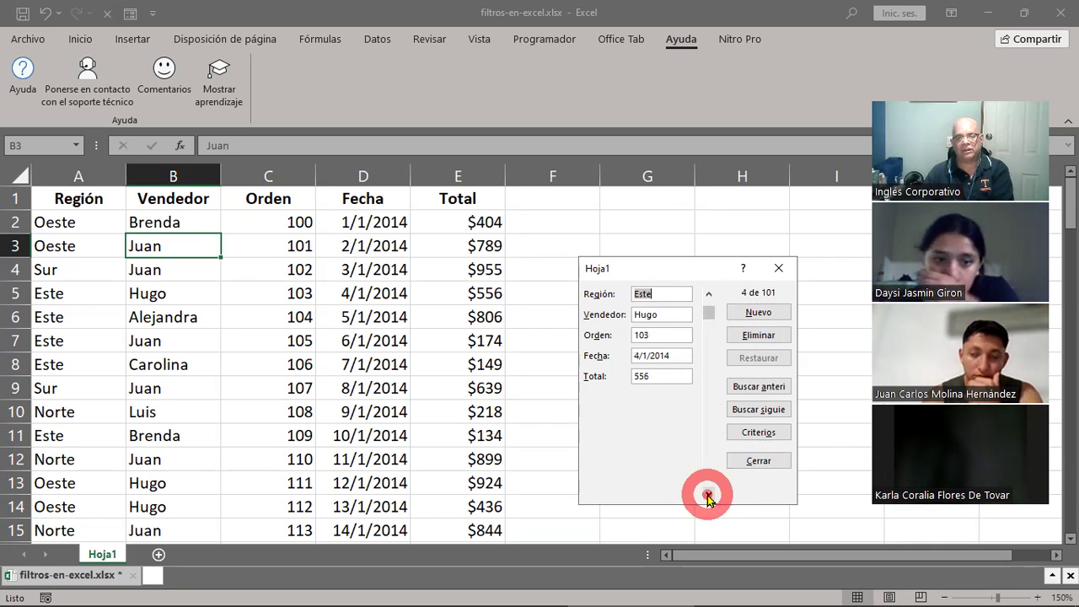
double_click(708, 493)
double_click(709, 494)
click(709, 493)
double_click(708, 493)
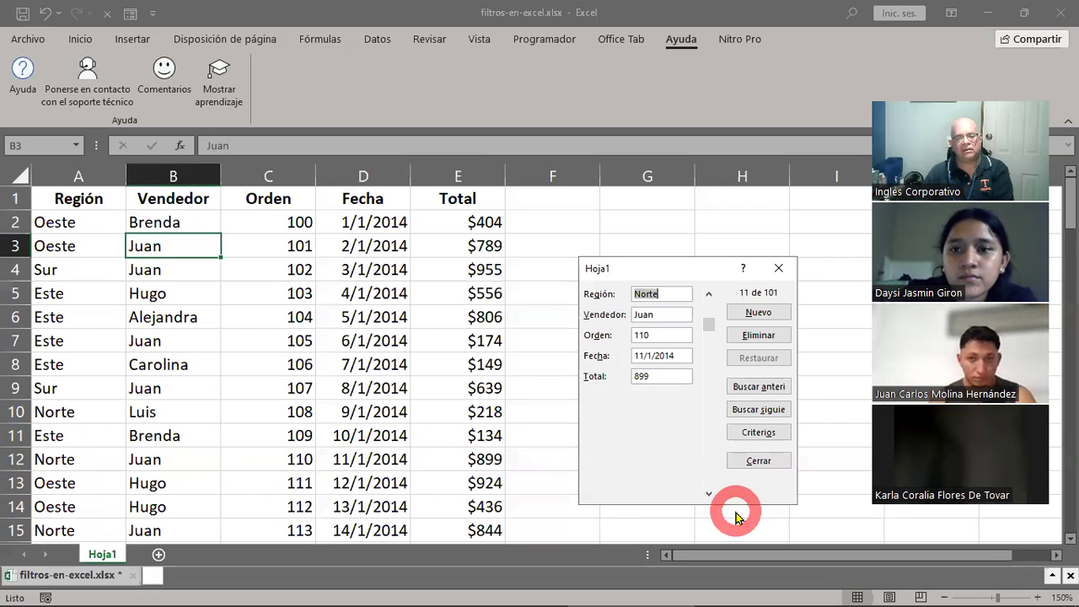
click(709, 494)
drag(710, 499, 709, 500)
Scroll back and step backward several records to earlier sales entries.
click(708, 294)
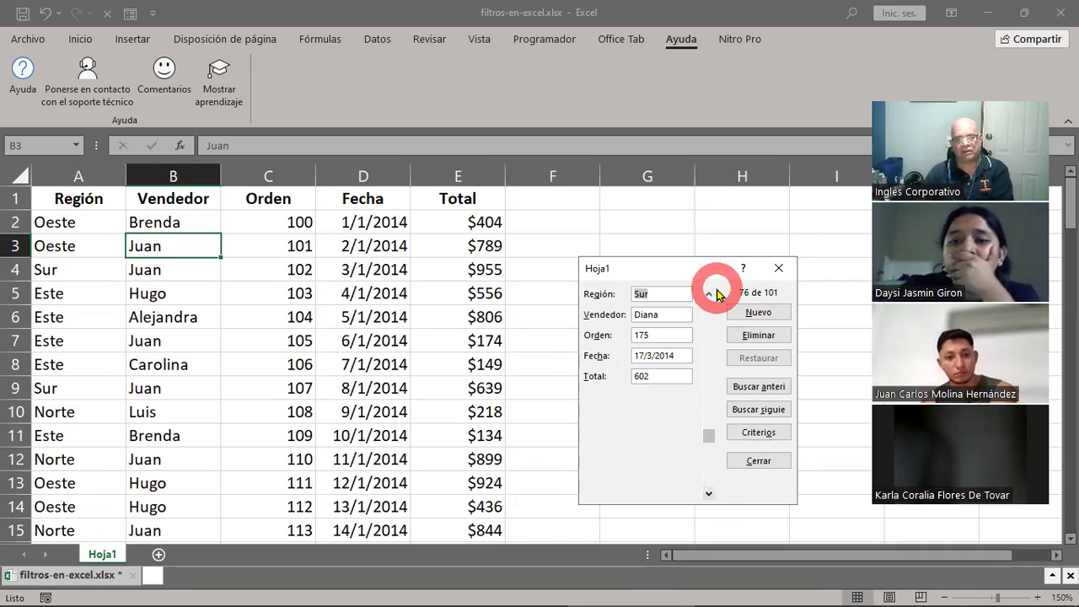
drag(708, 294, 708, 293)
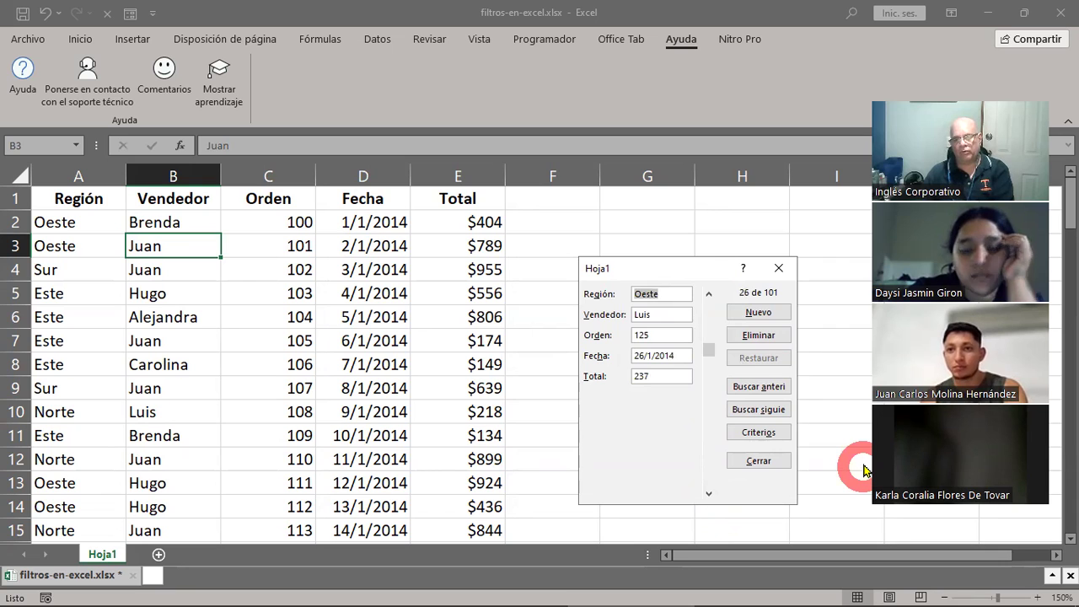
click(753, 389)
click(753, 390)
click(753, 390)
click(753, 389)
click(753, 389)
click(753, 390)
click(753, 390)
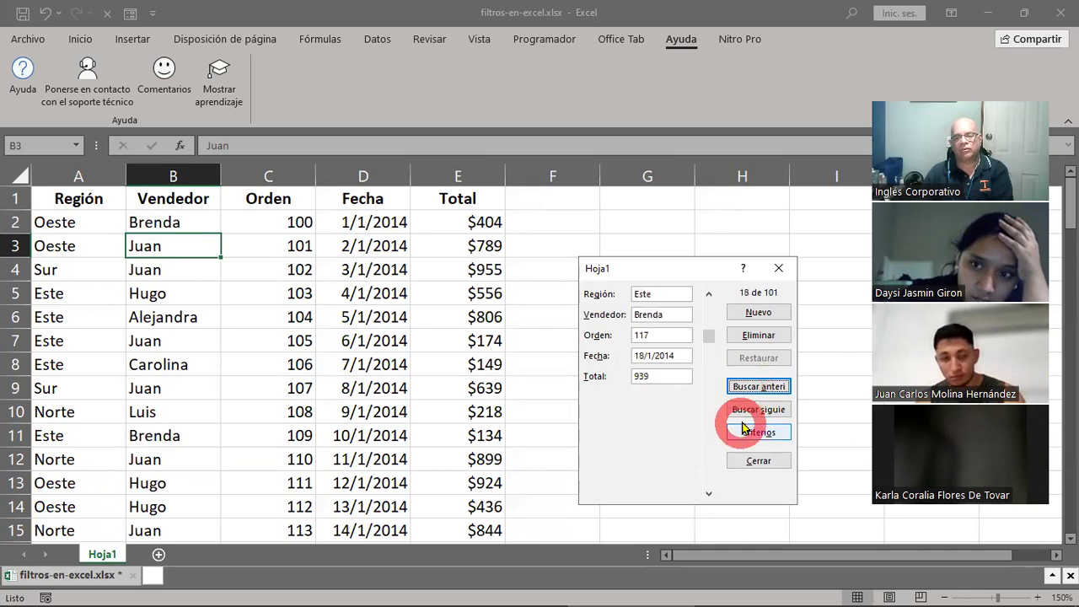
click(747, 410)
Move back and forth to record 19 (Sur, order 118, total 663), then reach Nuevo registro.
click(748, 413)
click(748, 412)
click(748, 412)
click(748, 412)
click(748, 414)
click(753, 391)
click(753, 391)
click(752, 389)
click(750, 390)
click(749, 392)
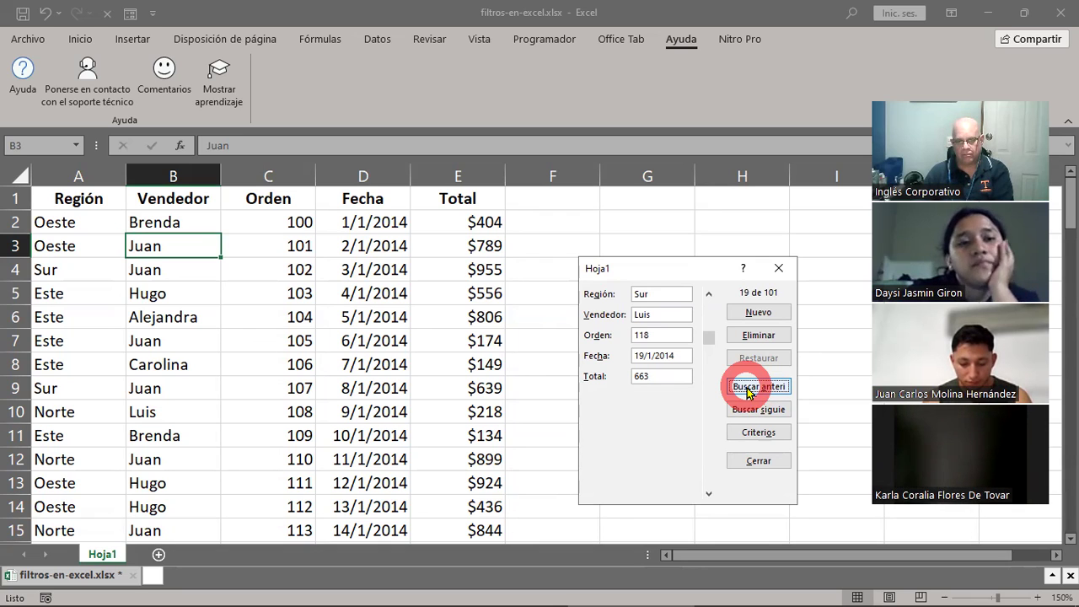
drag(711, 334, 714, 366)
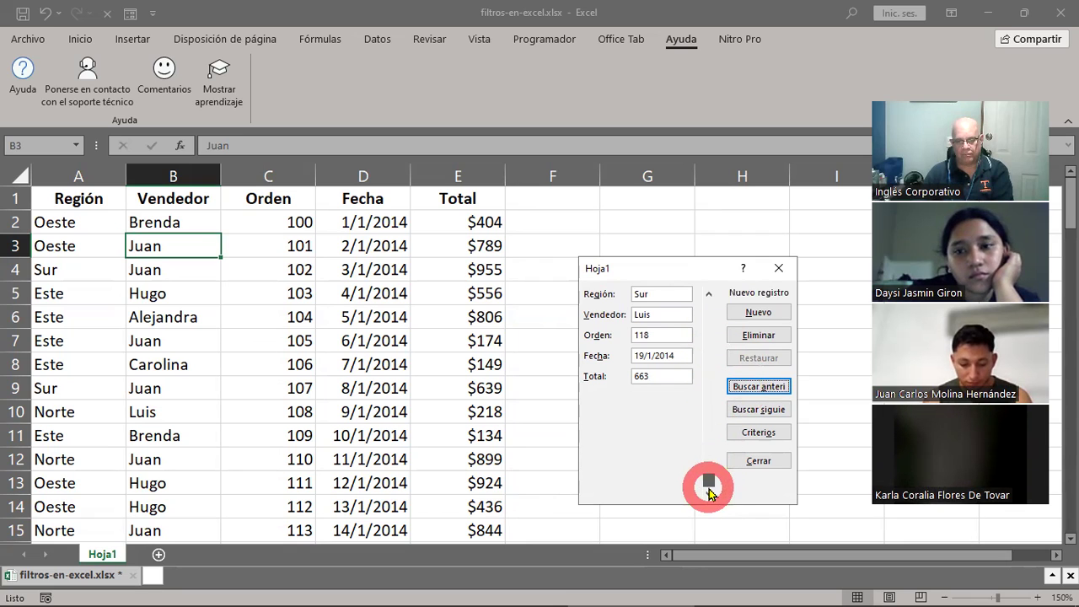
Start a blank new record and enter region Oeste and seller Luis.
drag(713, 431, 715, 504)
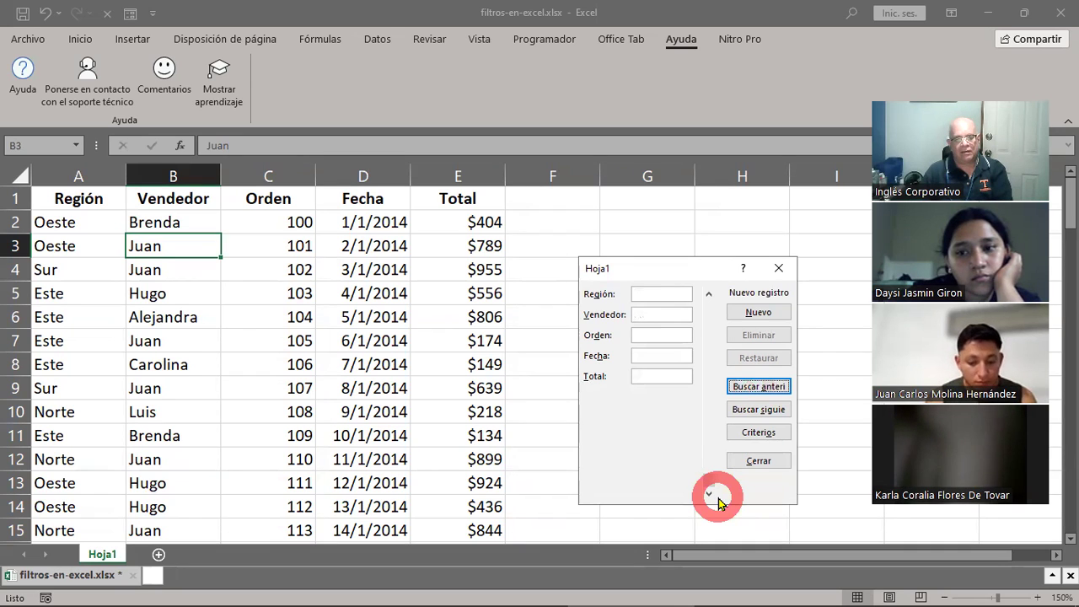
click(710, 494)
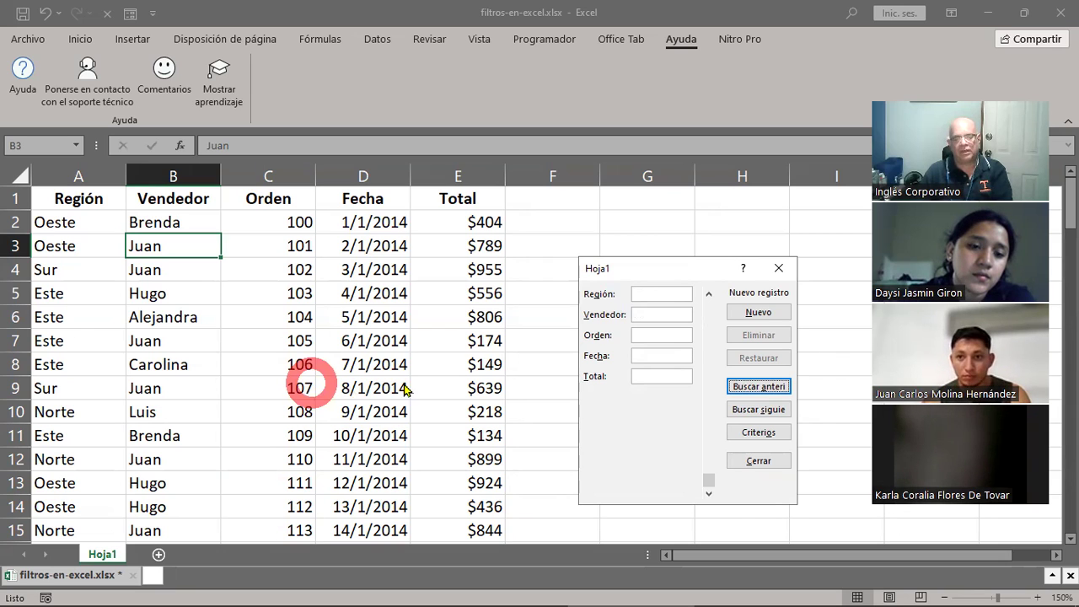
click(653, 294)
click(766, 338)
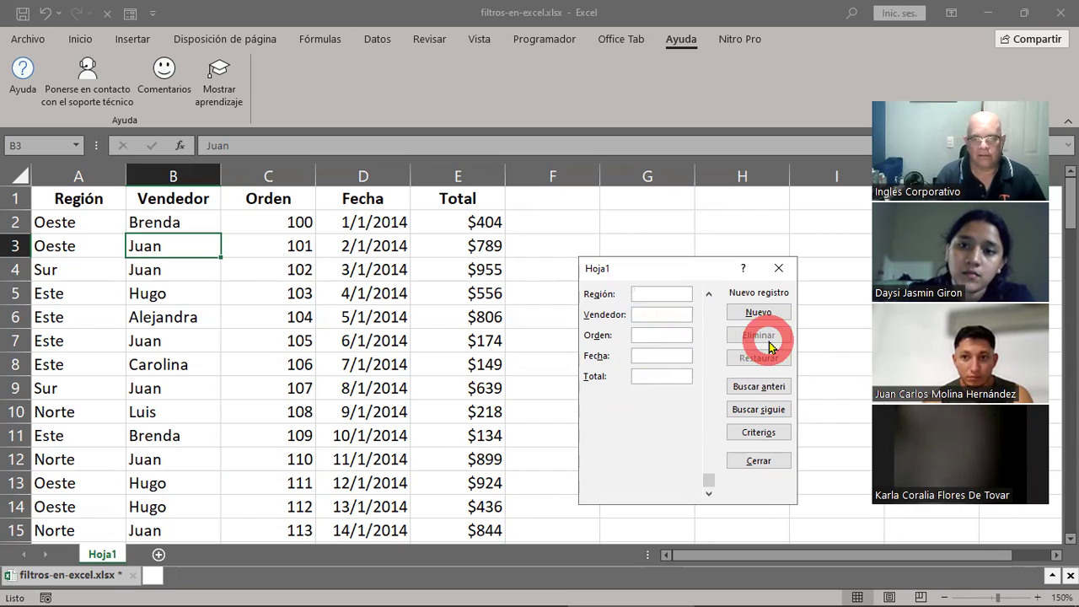
text(Oeste)
key(Tab)
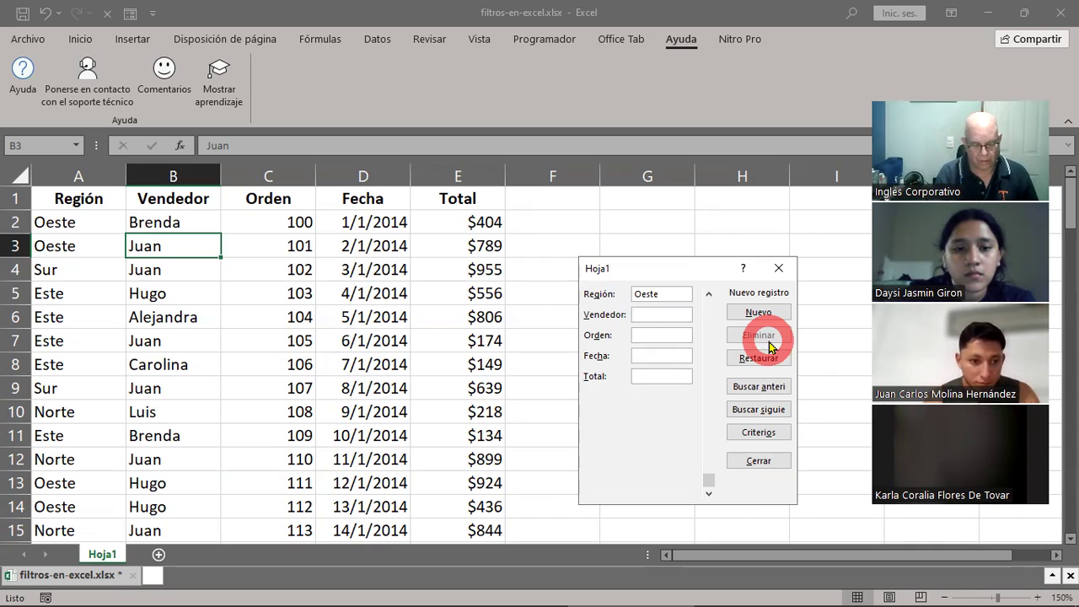
text(Luis)
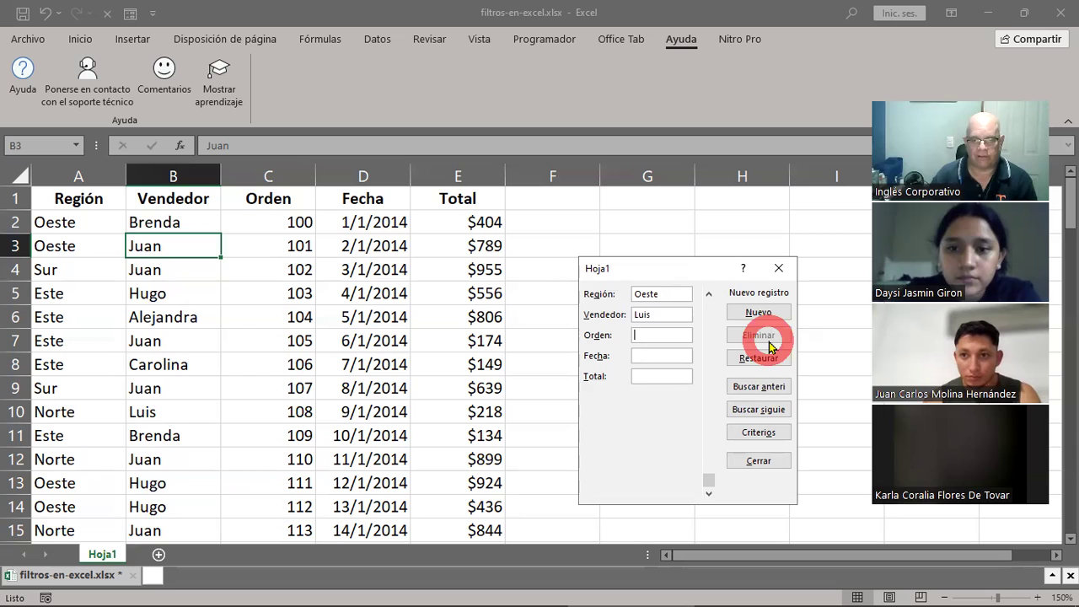
Compare against records 101 and 100, then enter order number 201.
click(708, 294)
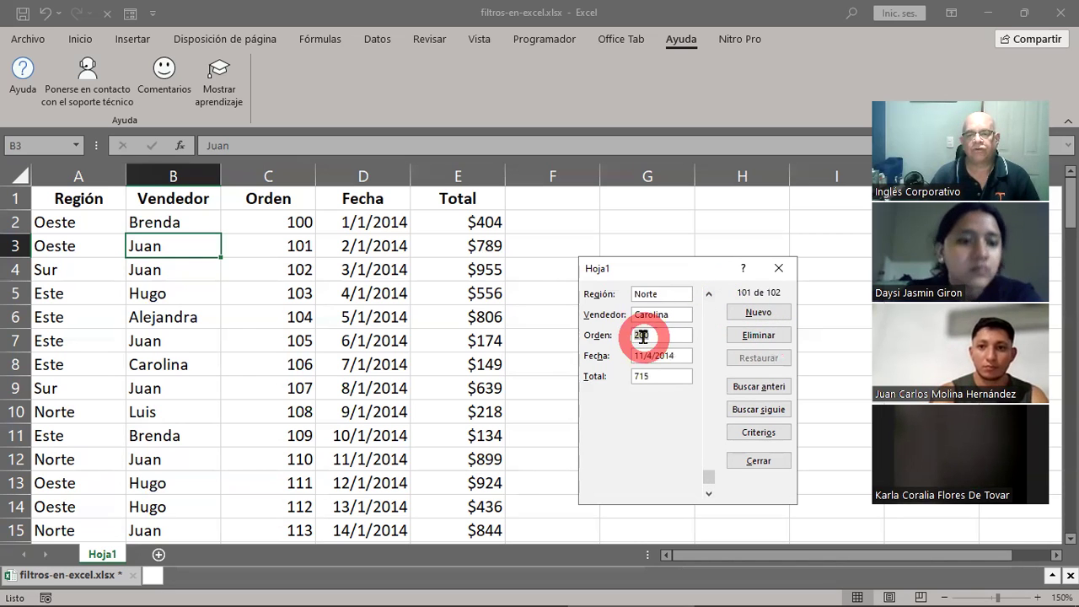
click(709, 294)
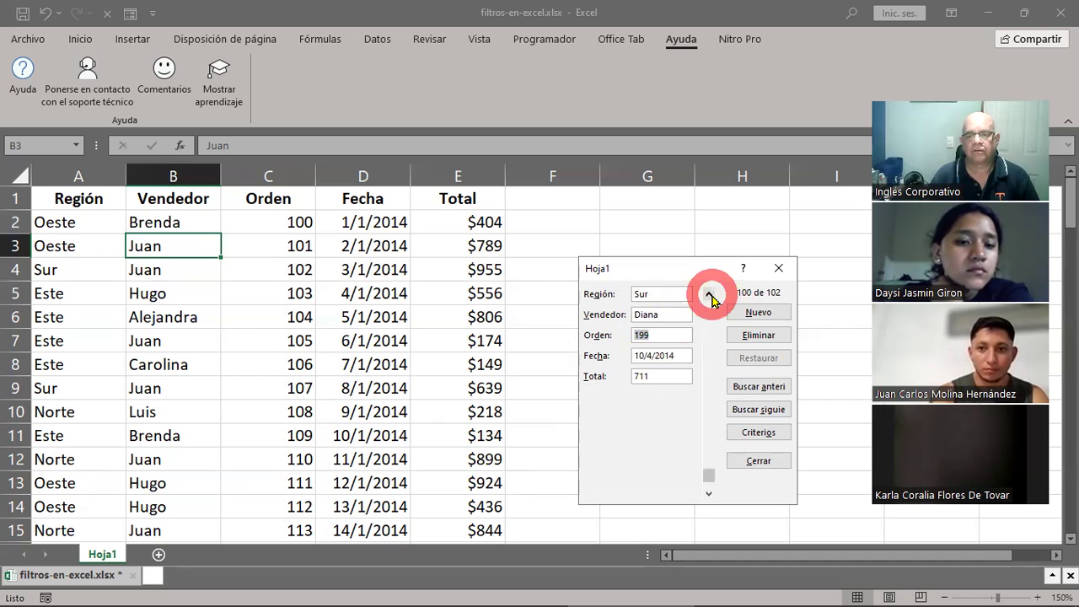
click(706, 494)
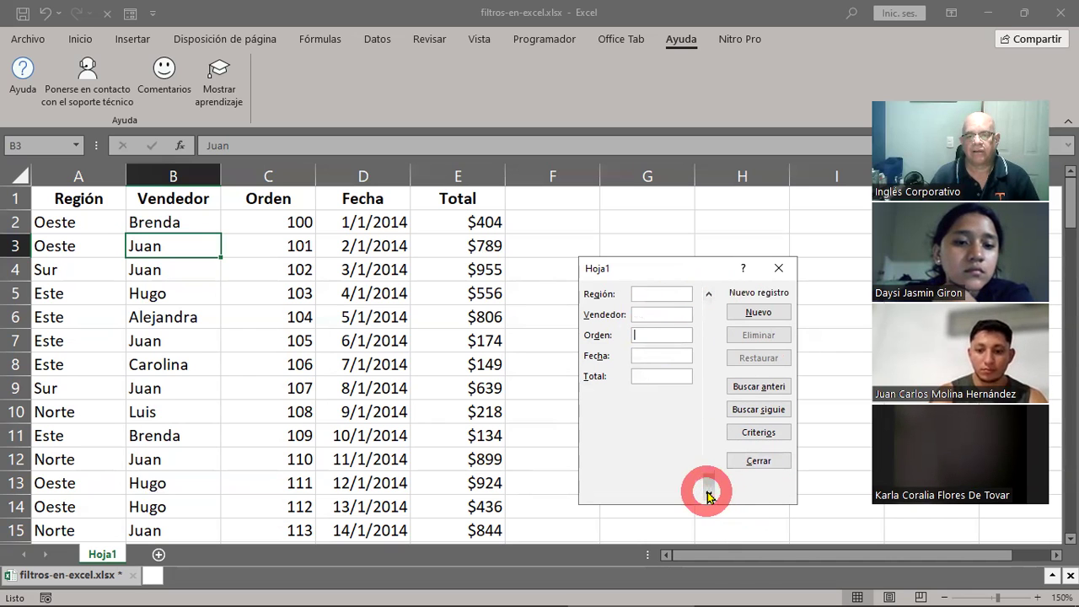
click(708, 294)
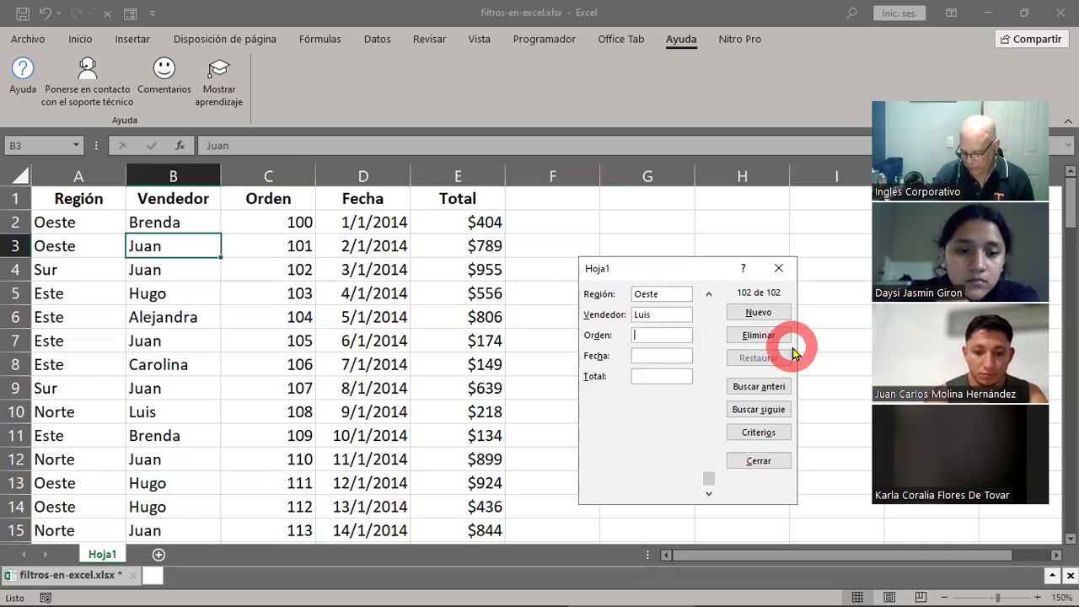
text(201)
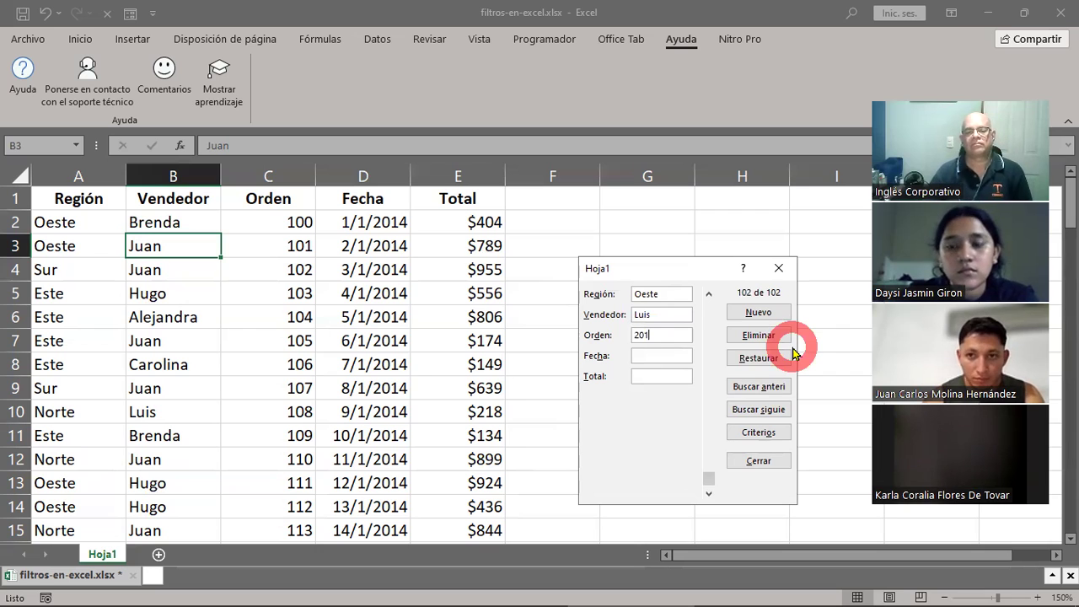
click(661, 355)
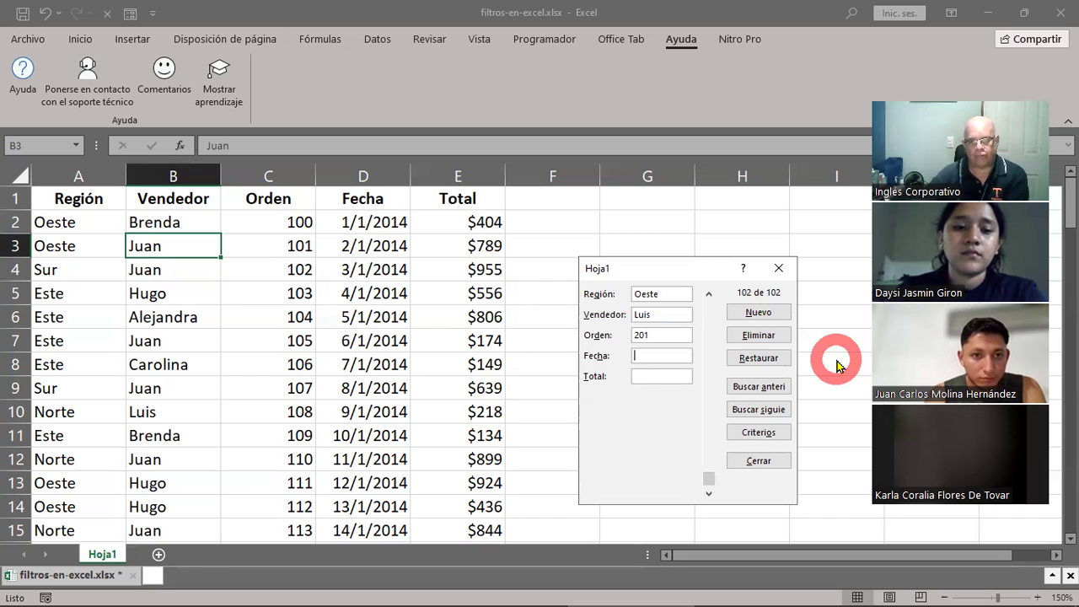
Check the previous date format, then enter date 12/4/2014 and total 546 and save.
click(709, 295)
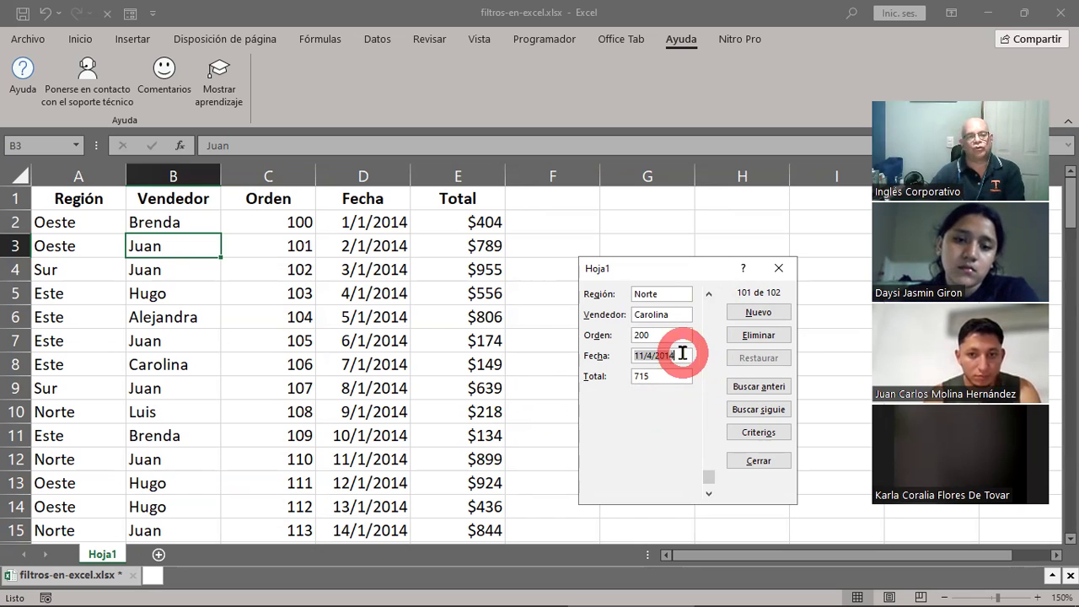
click(708, 492)
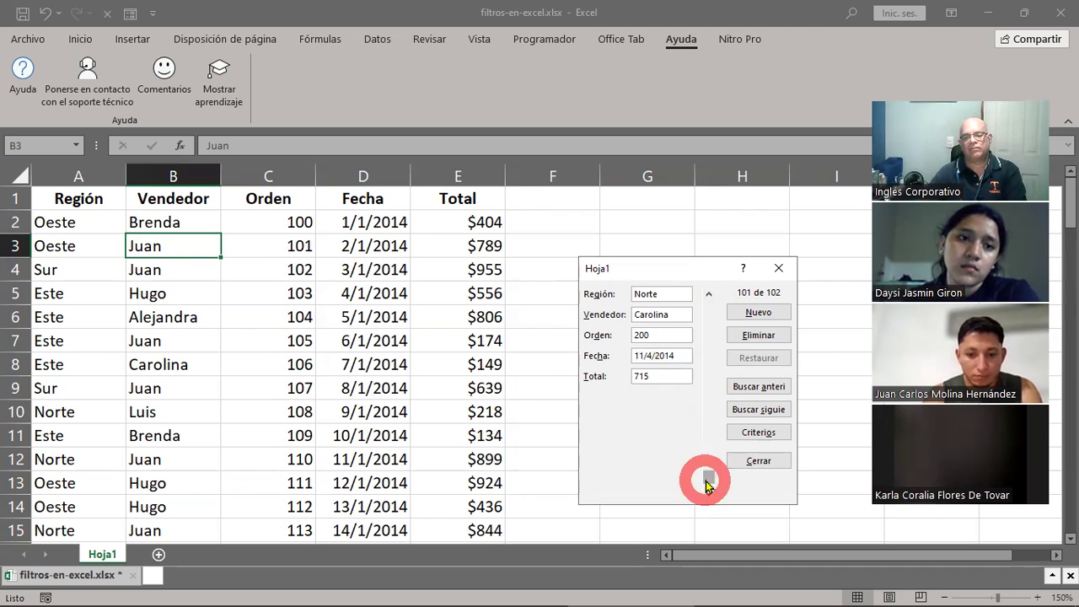
click(707, 294)
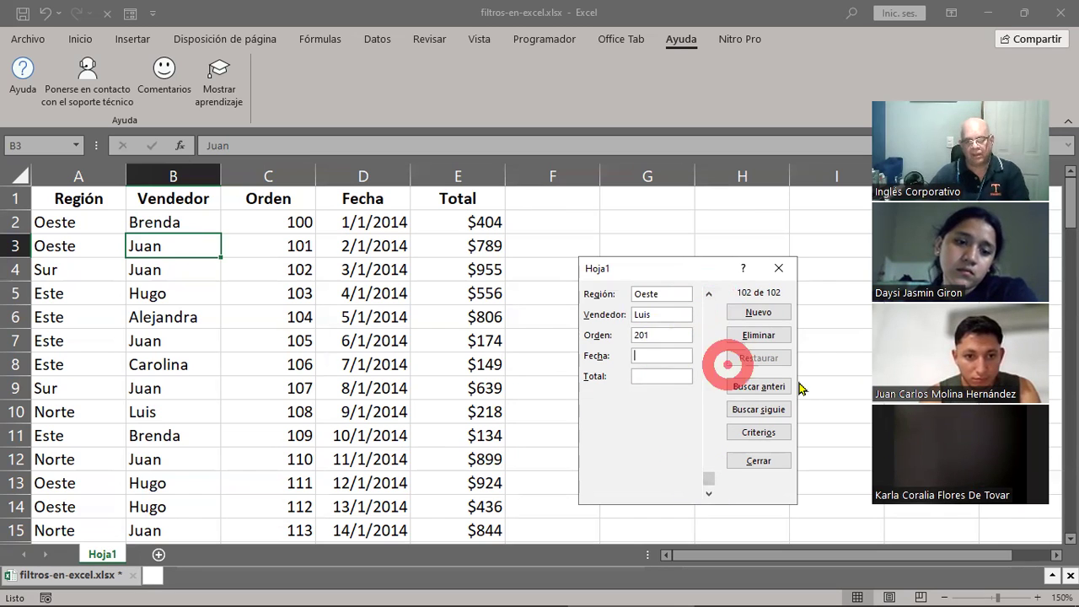
text(12)
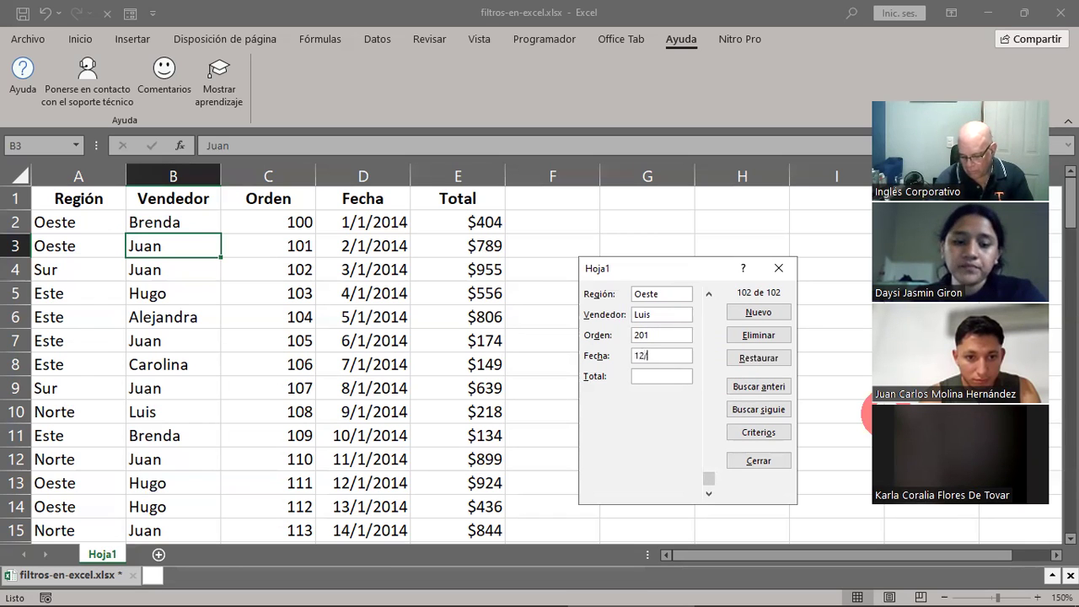
text(/4/2014)
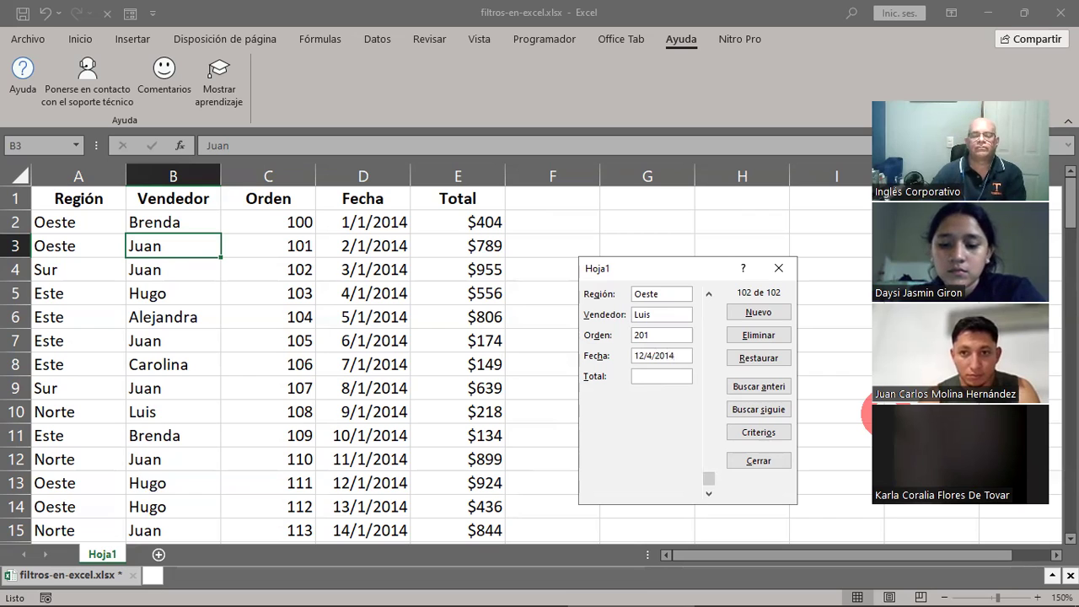
click(641, 376)
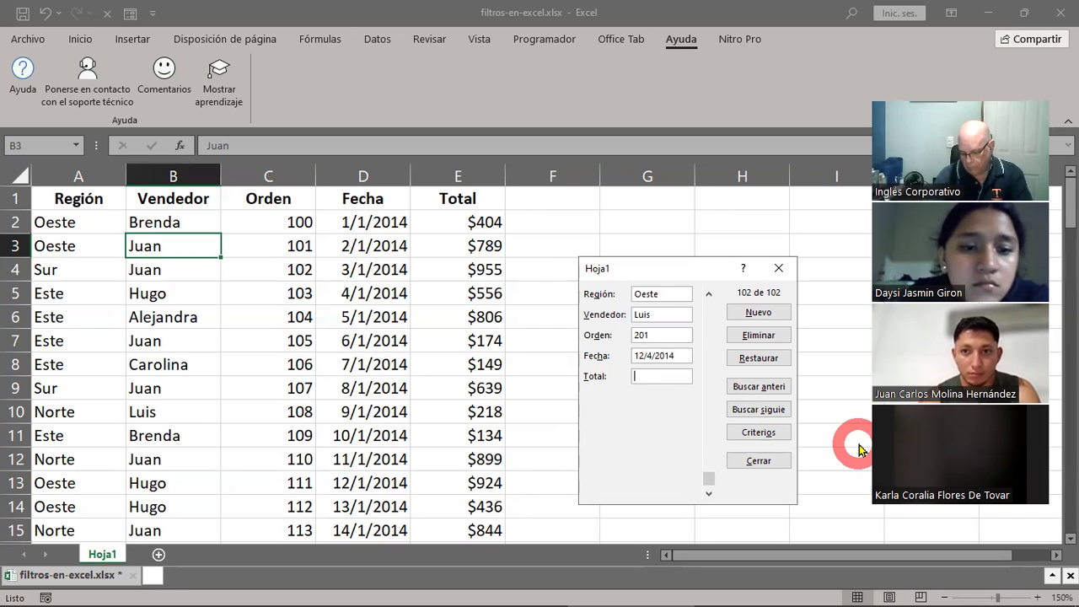
text(546)
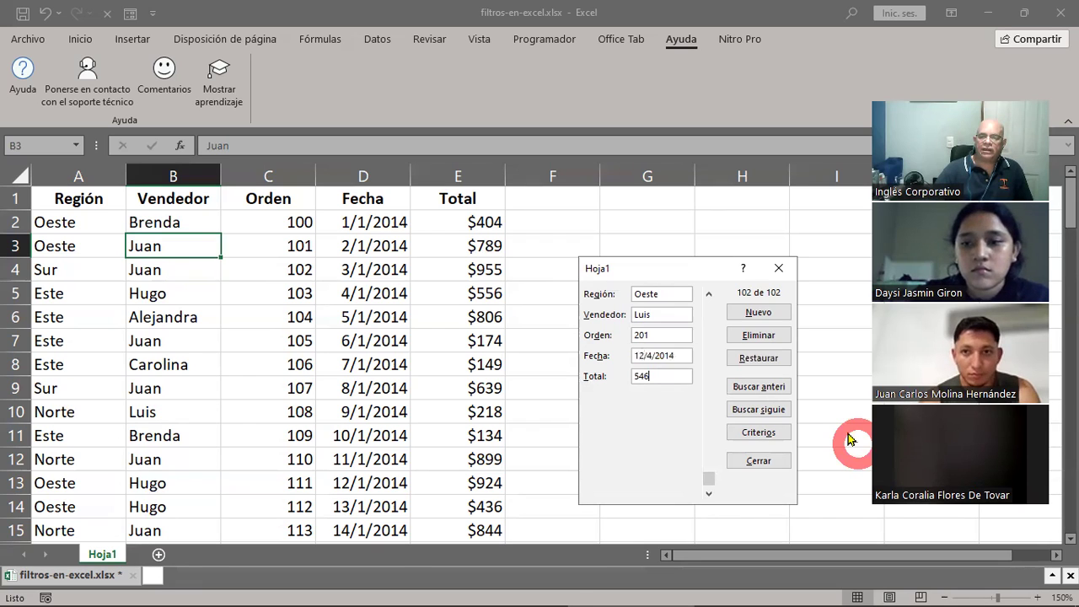
click(769, 319)
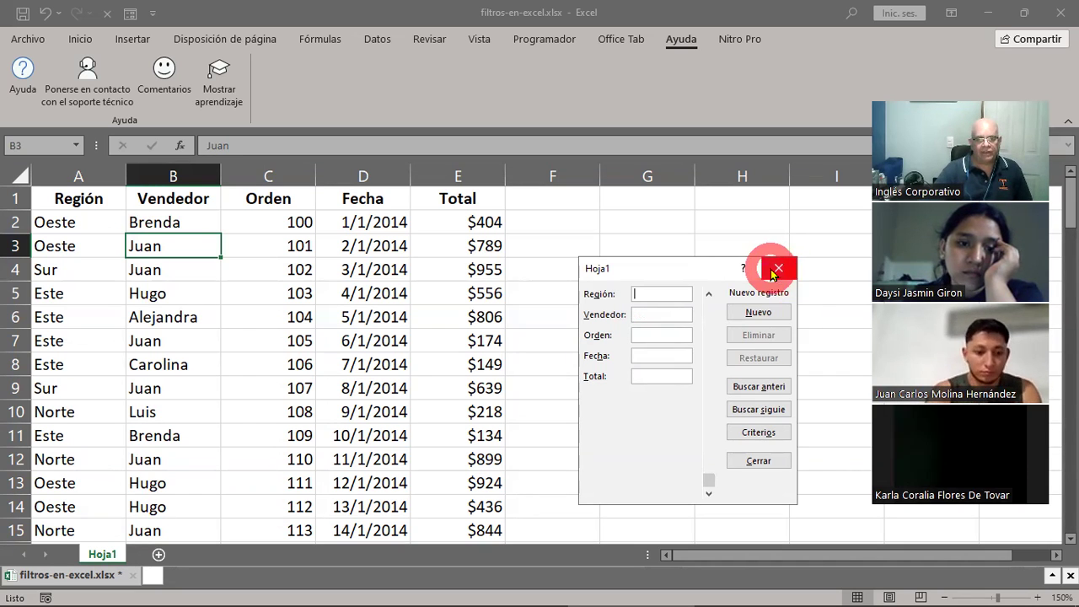
Close the data form and select the added record in row 103.
click(780, 269)
scroll(409, 440, down, 2)
scroll(410, 441, down, 7)
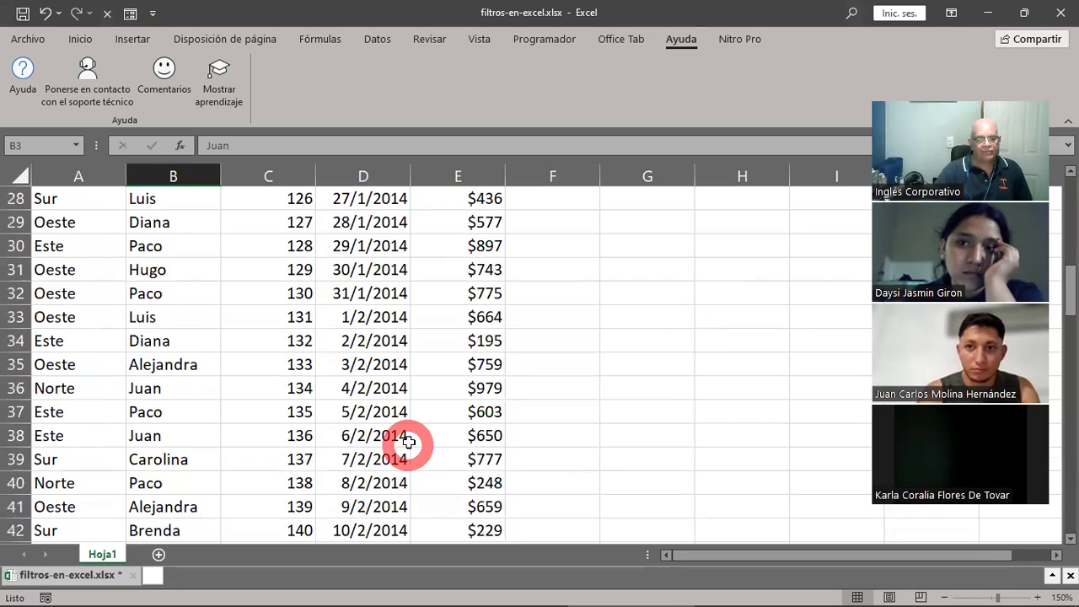
scroll(410, 440, down, 10)
scroll(412, 439, down, 6)
scroll(411, 439, down, 12)
scroll(412, 439, up, 4)
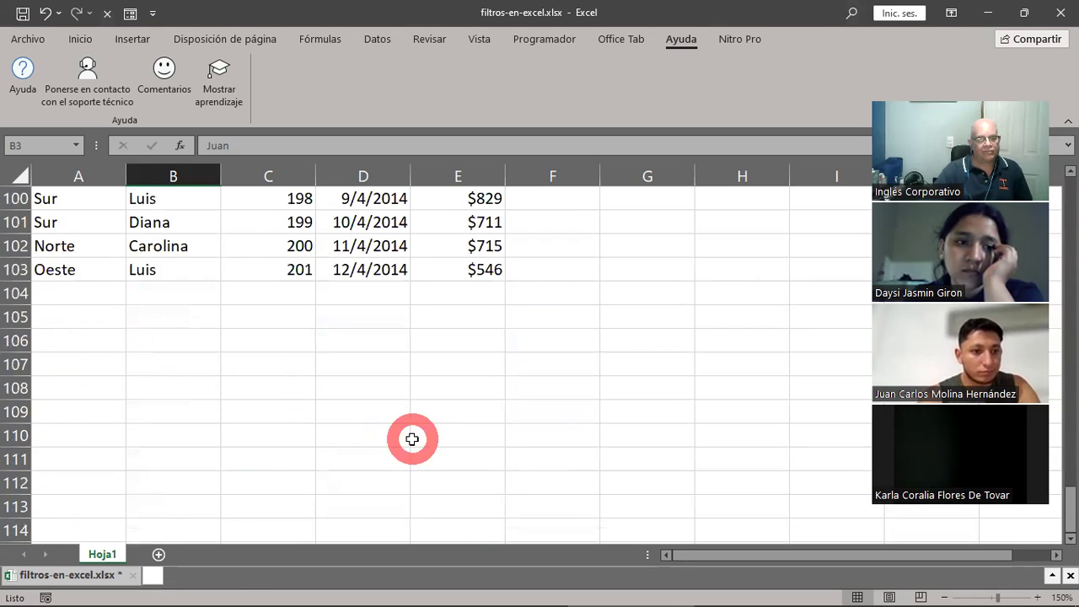
scroll(412, 440, up, 2)
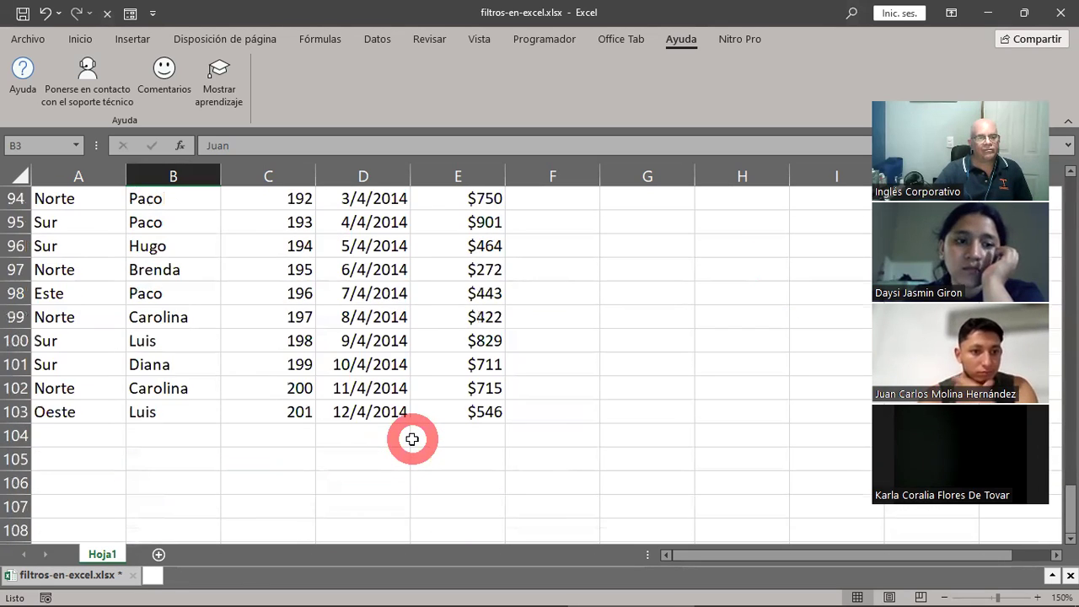
click(15, 412)
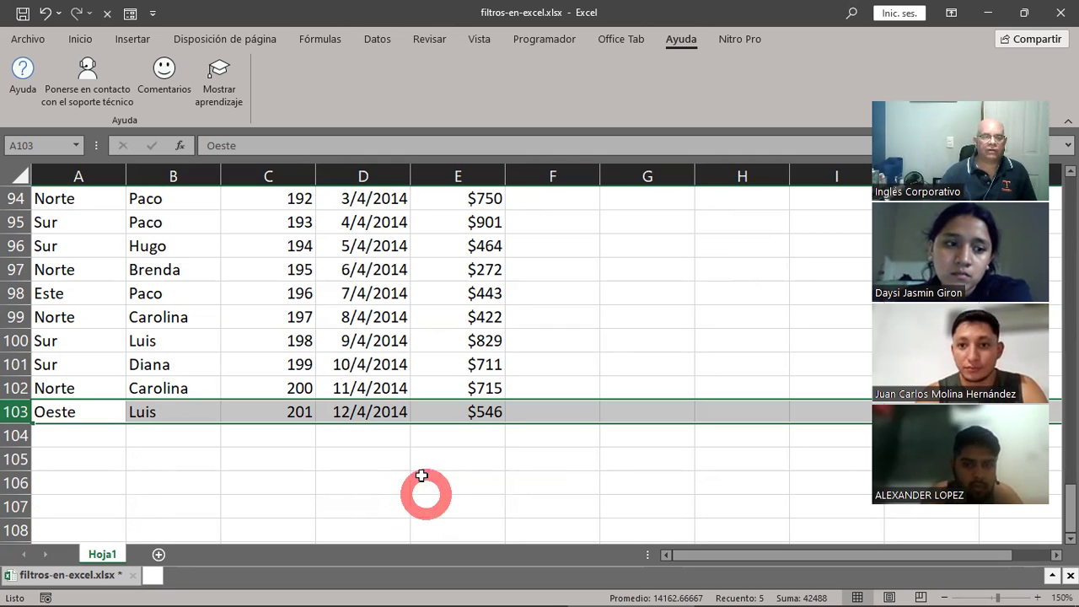
From cell D98, undo the row 103 entries three times, then return to the top of the sheet.
click(346, 296)
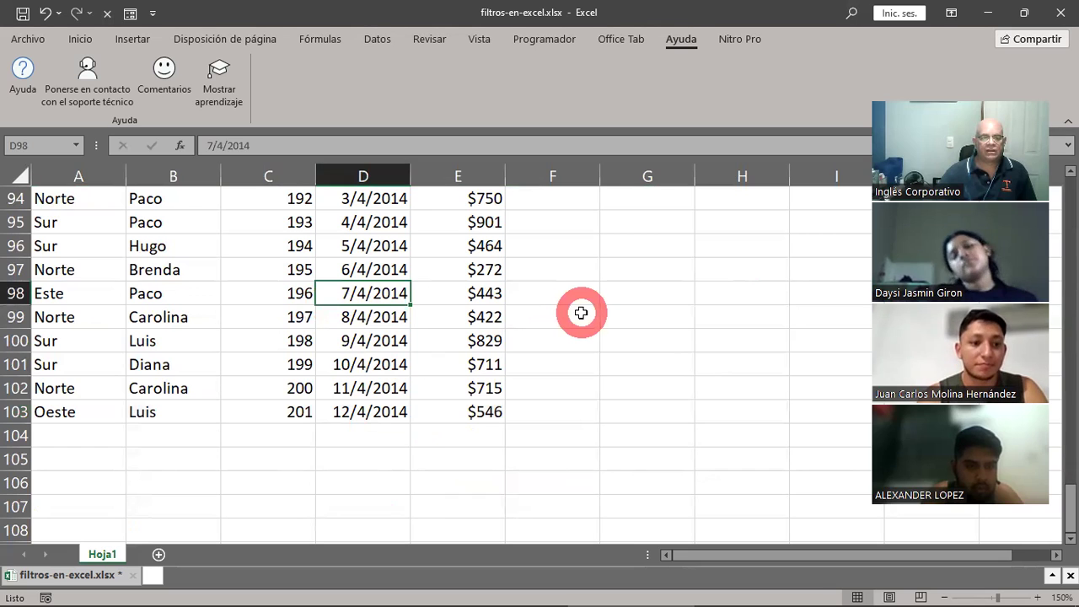
click(46, 16)
click(46, 16)
click(47, 16)
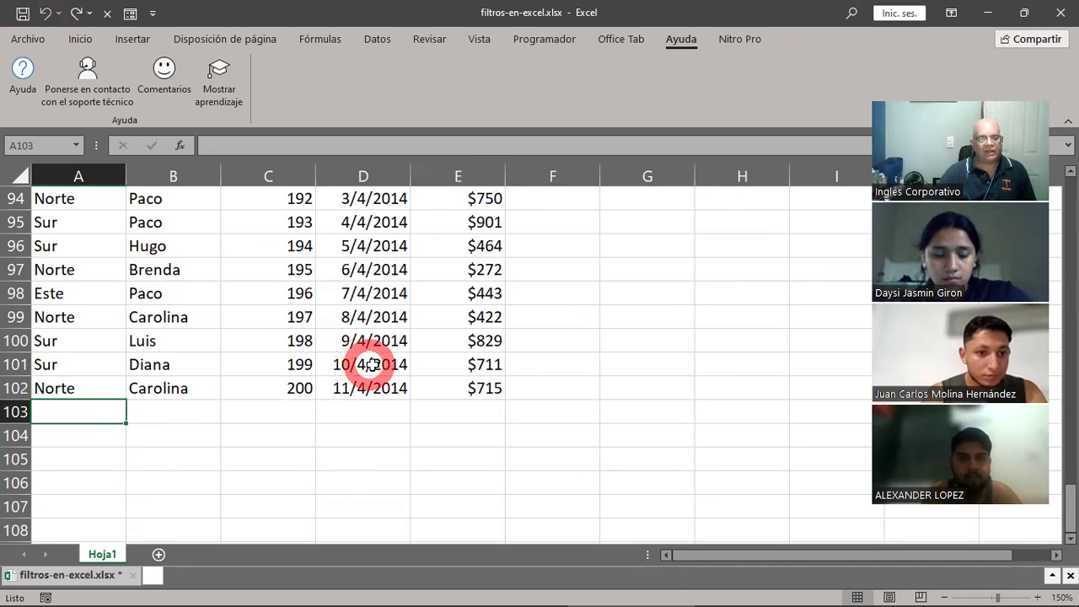
scroll(367, 364, up, 4)
scroll(372, 365, up, 5)
scroll(372, 364, up, 6)
scroll(367, 359, up, 12)
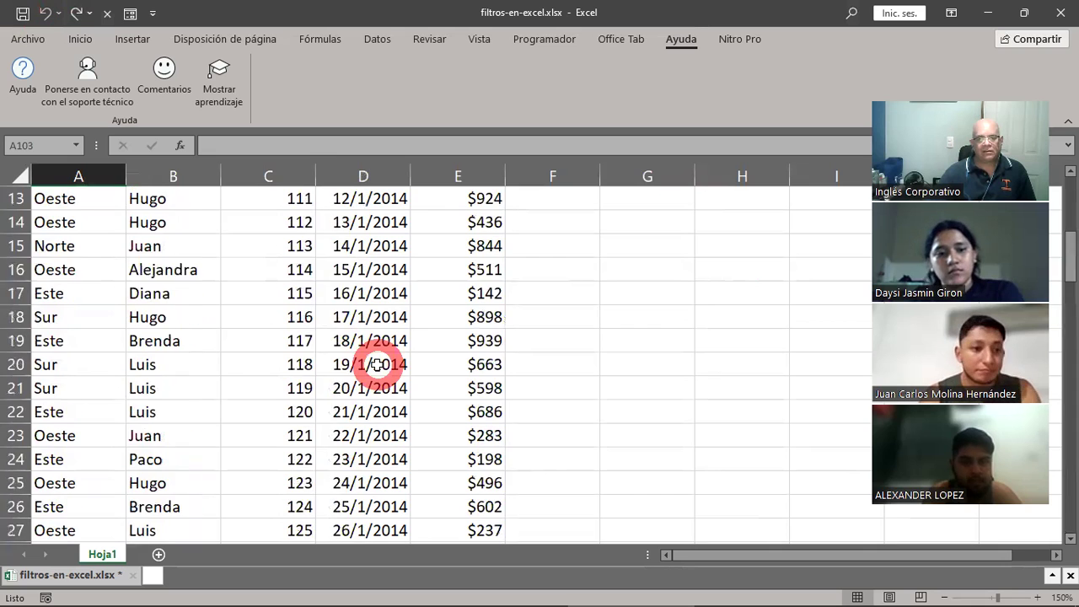
scroll(366, 358, up, 4)
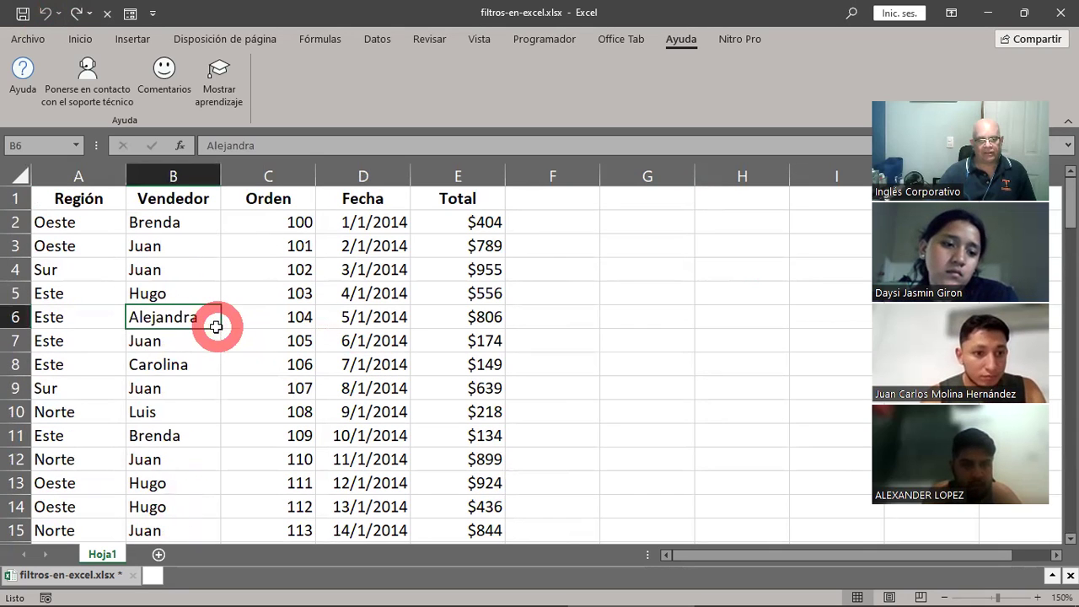
Open the Formulario data form, reach record 101 de 101, then move to Nuevo registro.
click(131, 14)
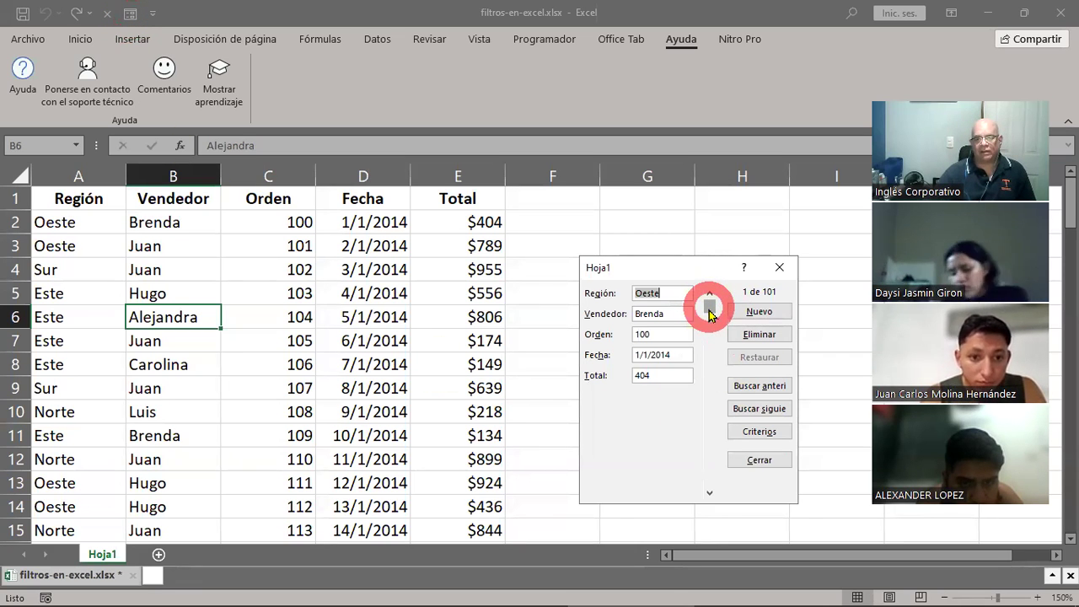
drag(710, 305, 712, 496)
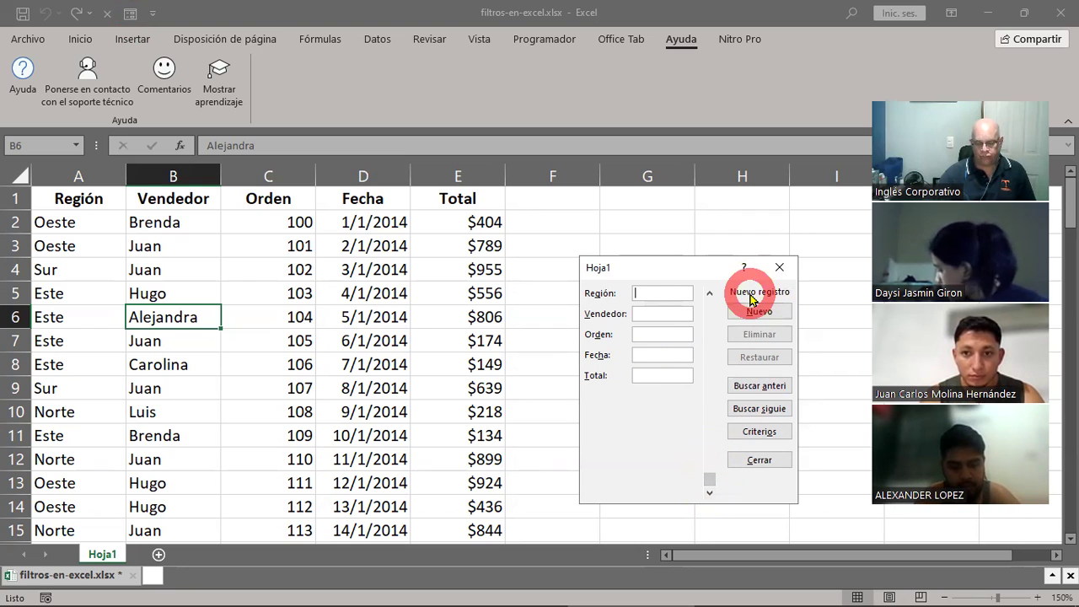
click(709, 294)
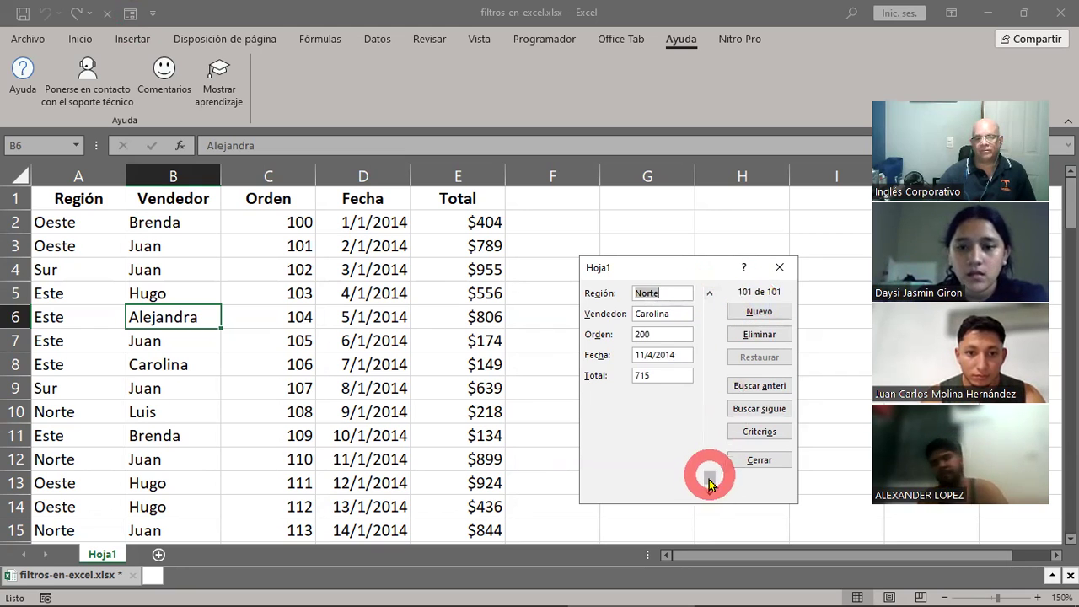
click(710, 494)
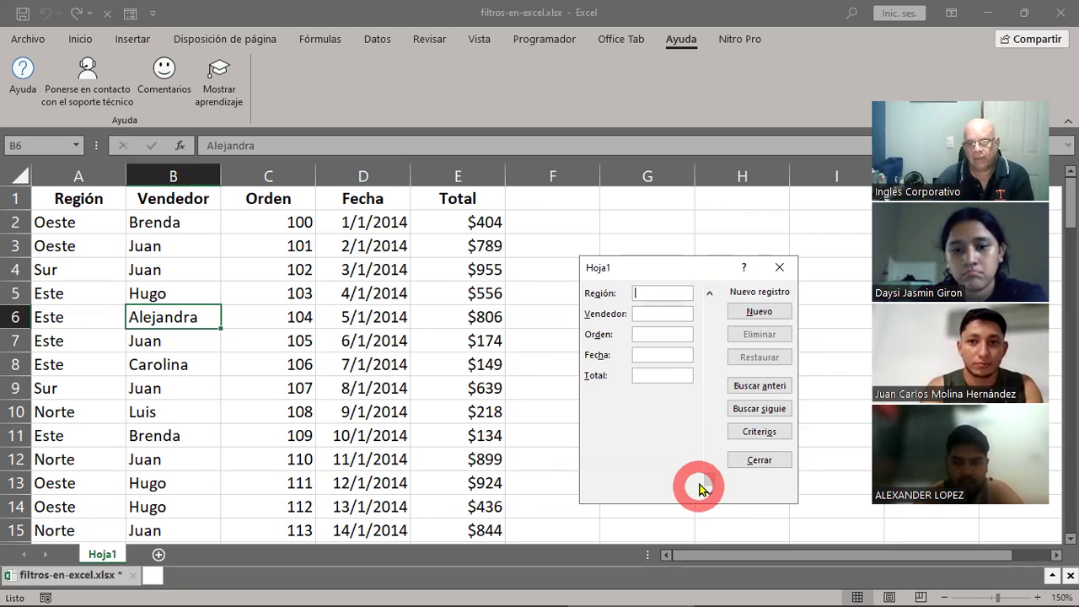
Enter and save the record Este, Juan, order 201, date 12/4/2014, total 546.
click(662, 297)
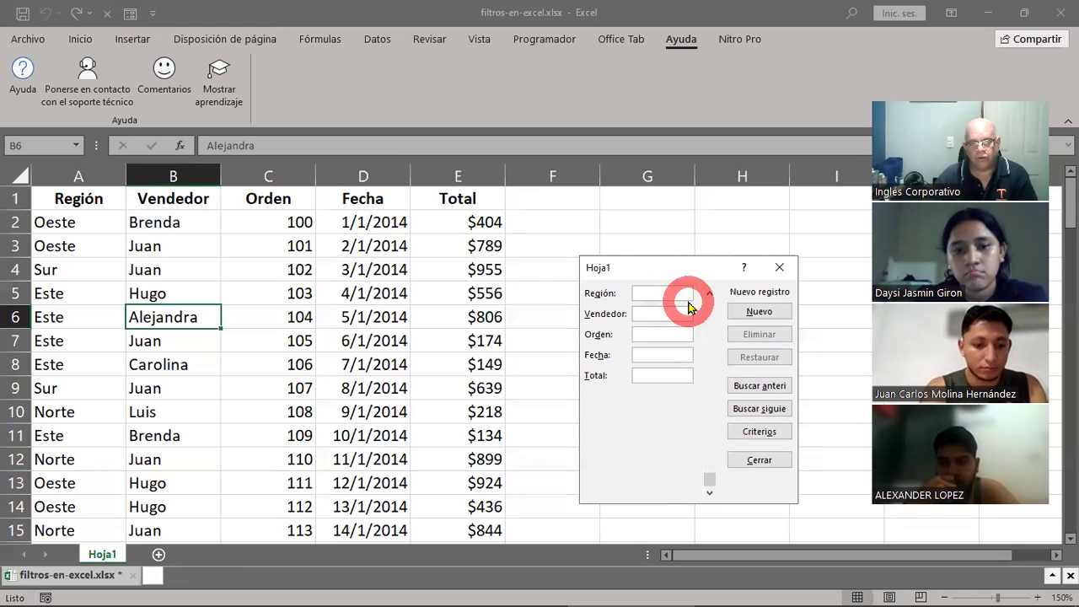
text(Este)
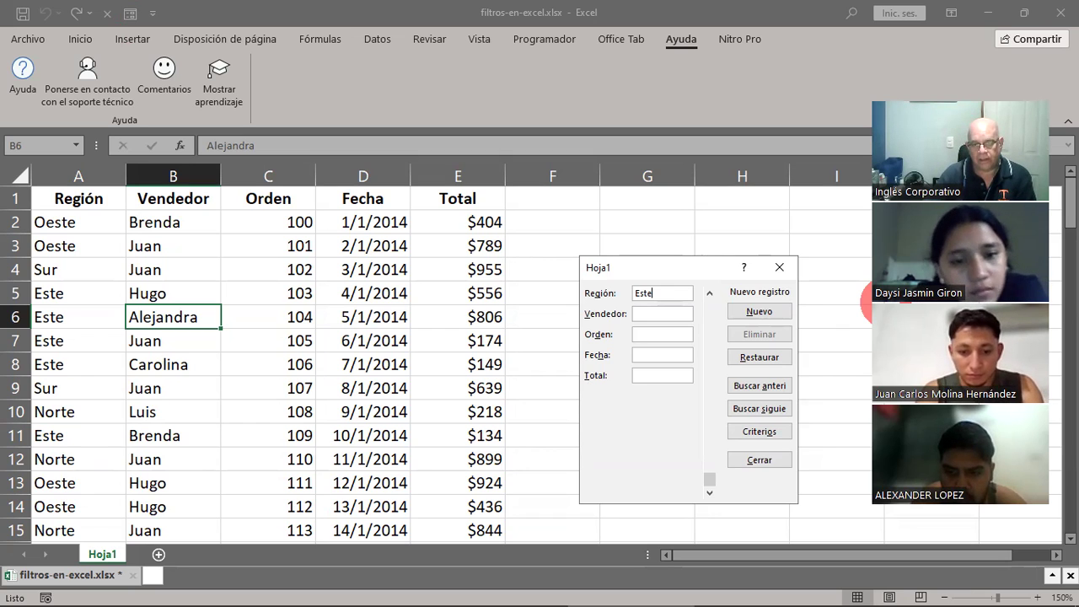
click(662, 314)
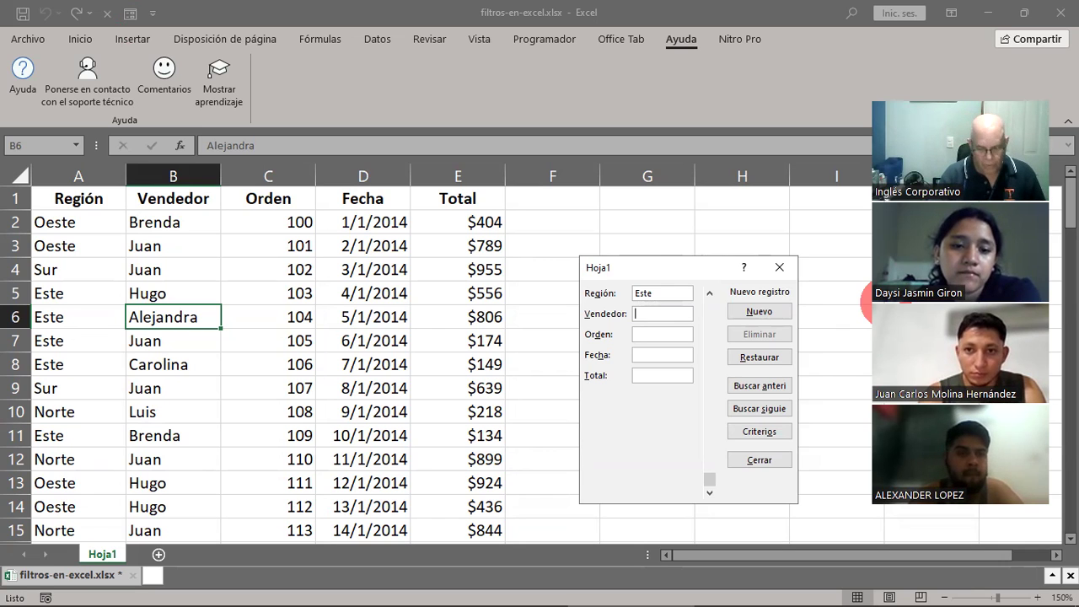
text(Juan)
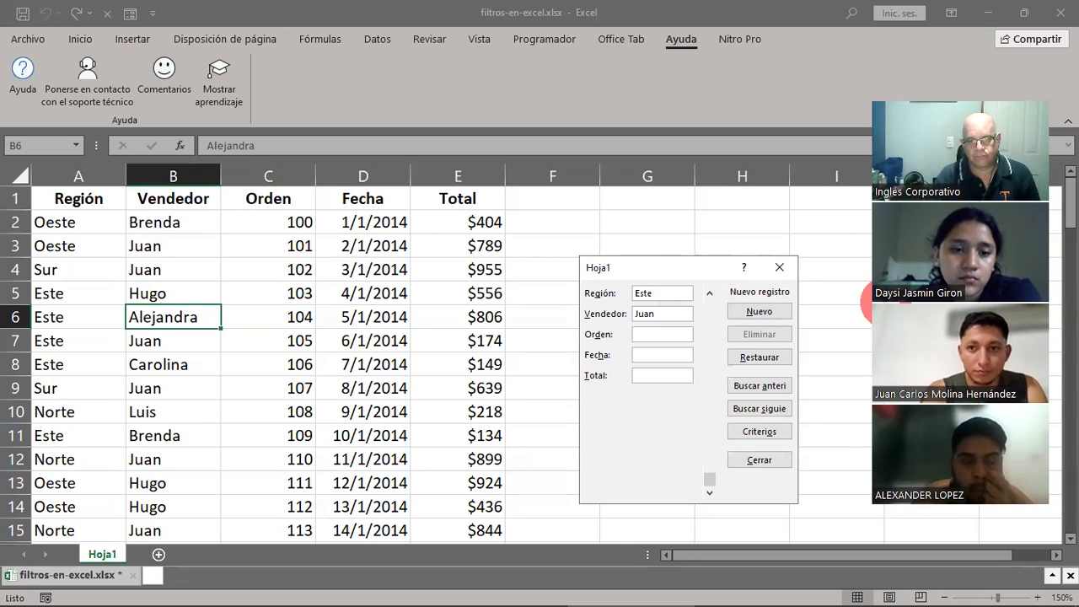
key(Tab)
text(20)
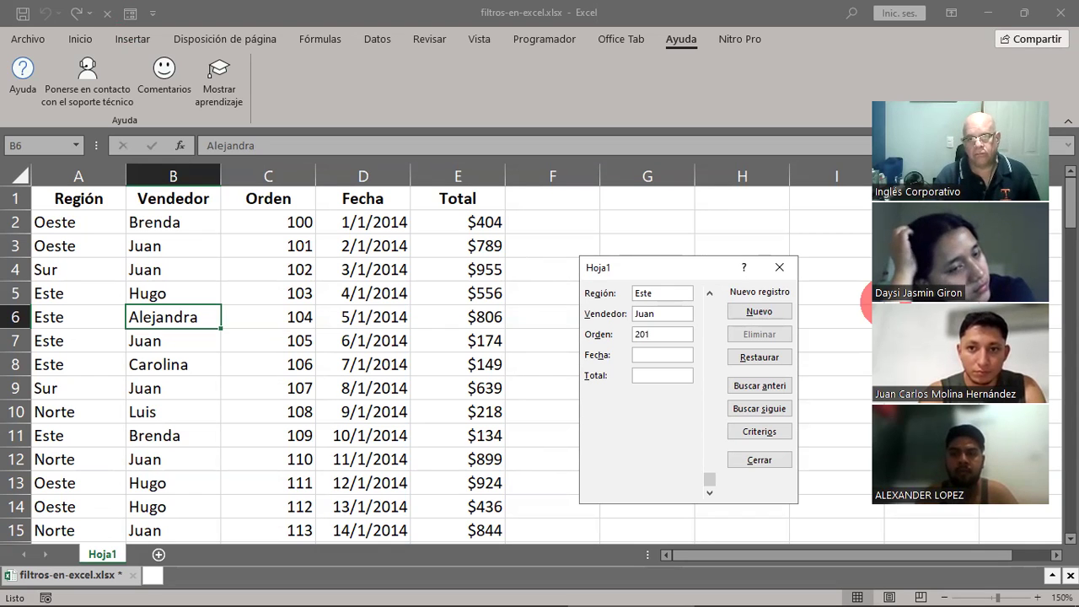
text(1)
key(Tab)
text(12/4/20)
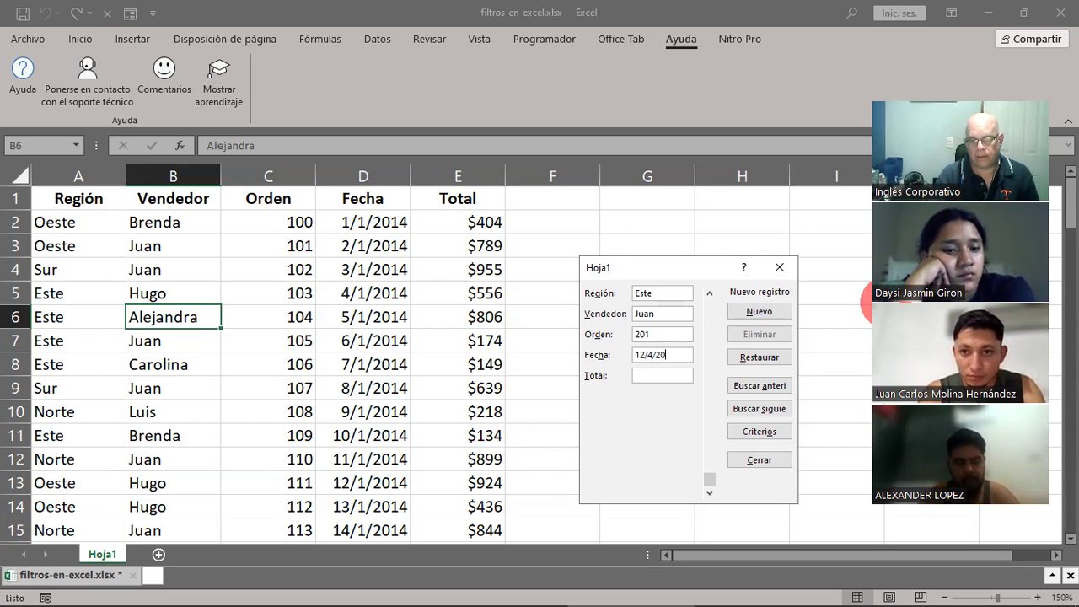
text(14)
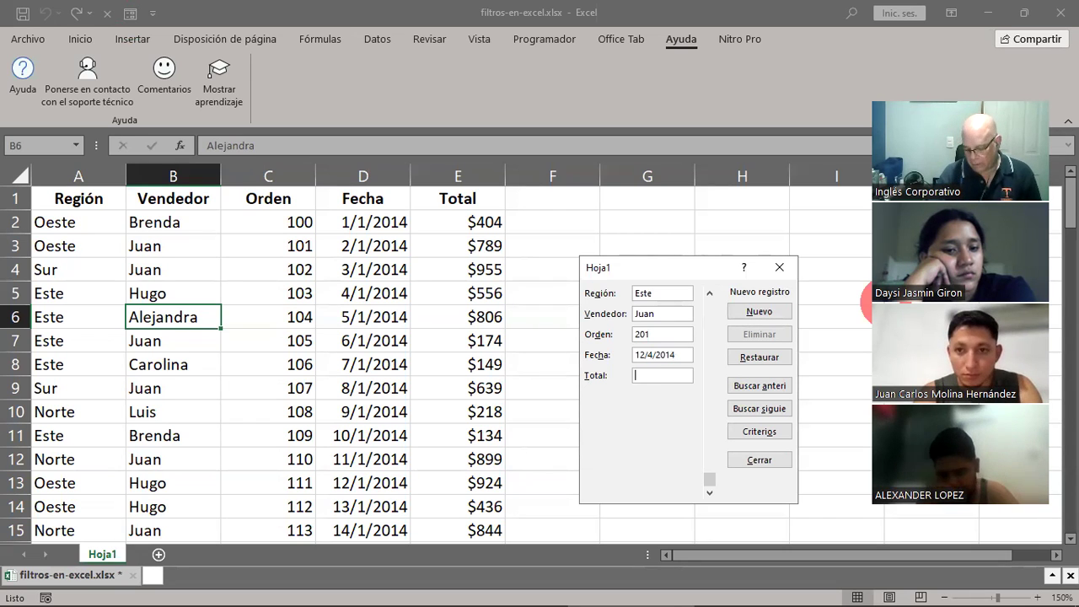
text(546)
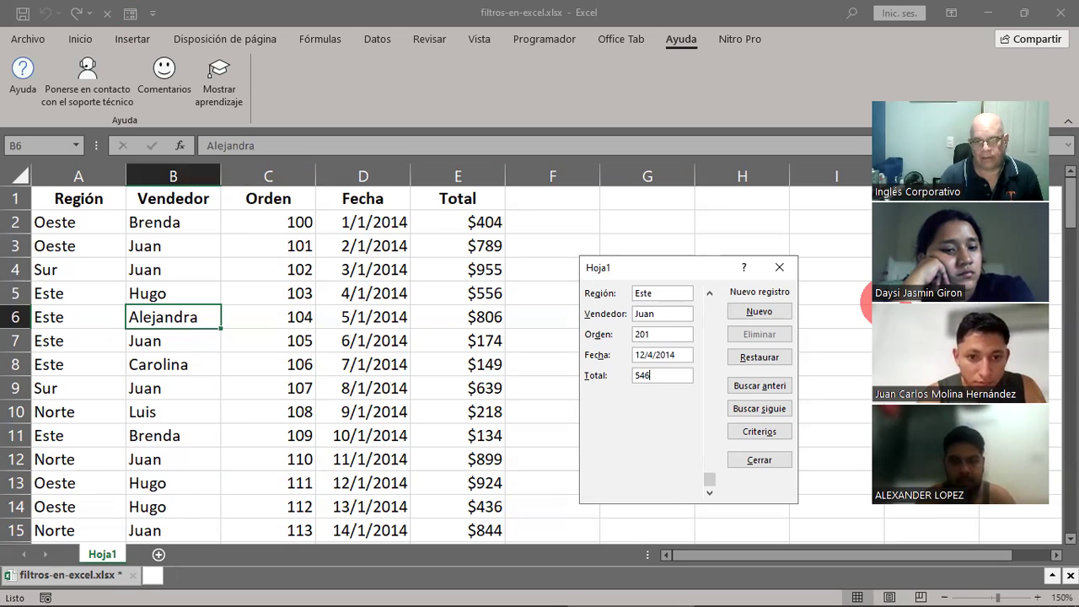
click(760, 312)
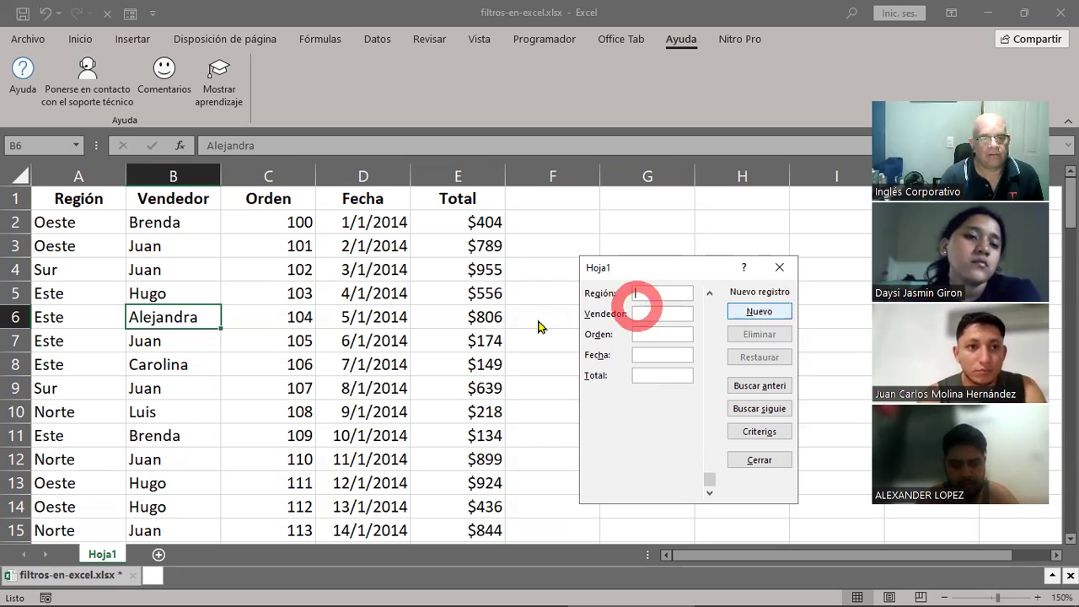
Close the data form and select A103:E103 holding the Este/Juan order 201 record.
click(756, 463)
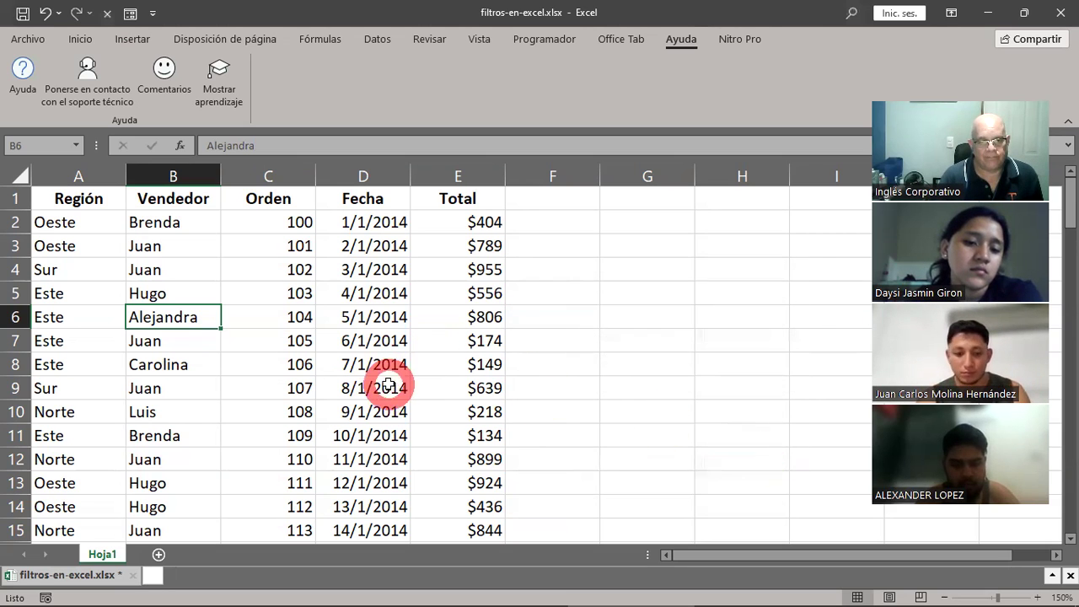
scroll(396, 379, down, 5)
scroll(390, 386, down, 12)
scroll(390, 386, down, 6)
scroll(391, 374, down, 9)
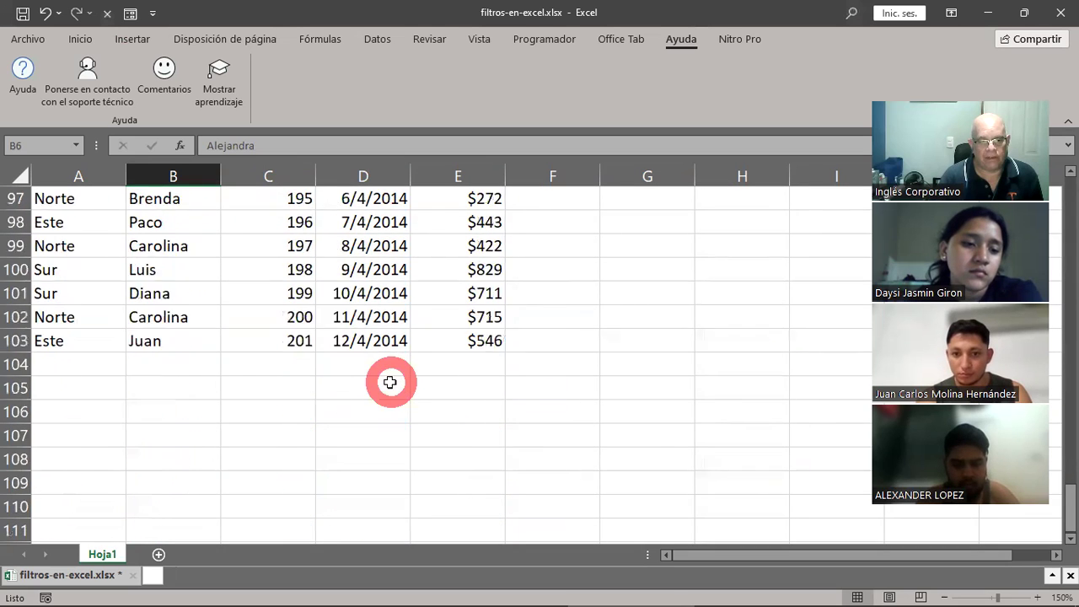
drag(48, 341, 479, 345)
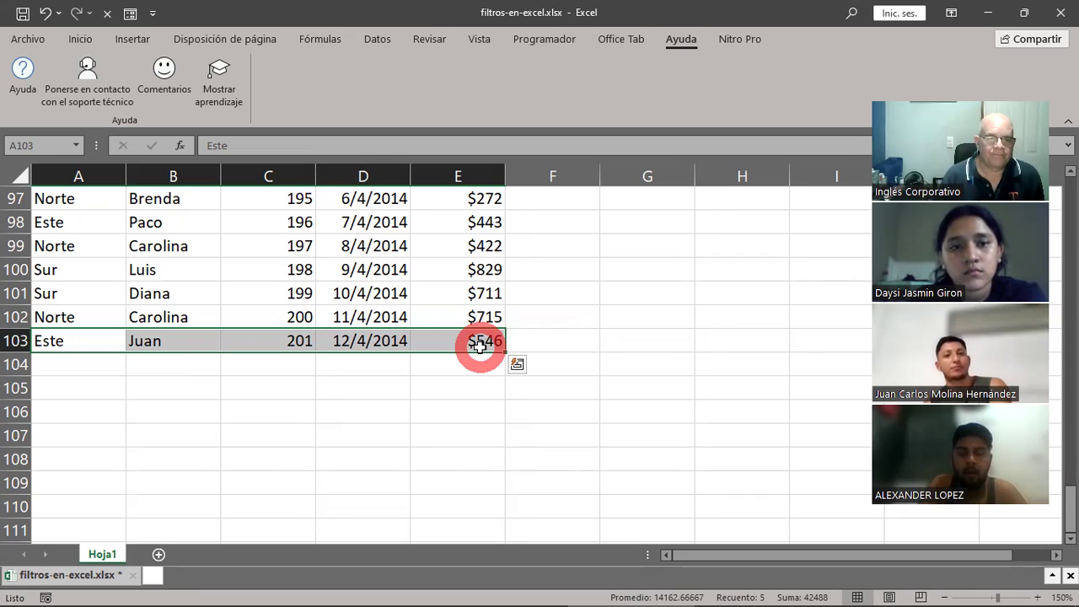
Dismiss the column-label warning, pick a single table cell, and reopen the Formulario data form.
click(78, 41)
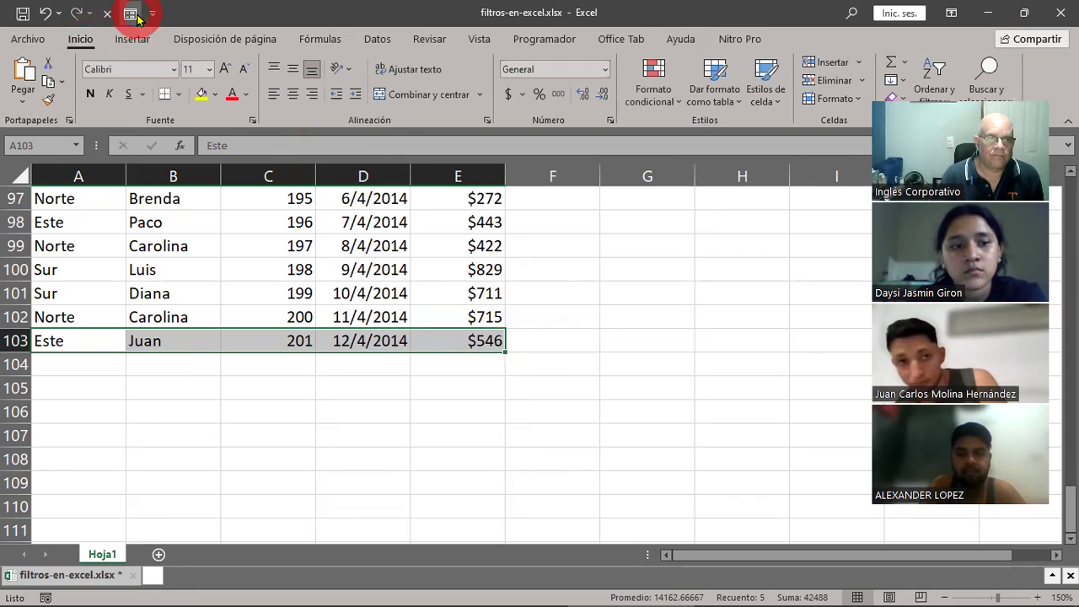
click(128, 13)
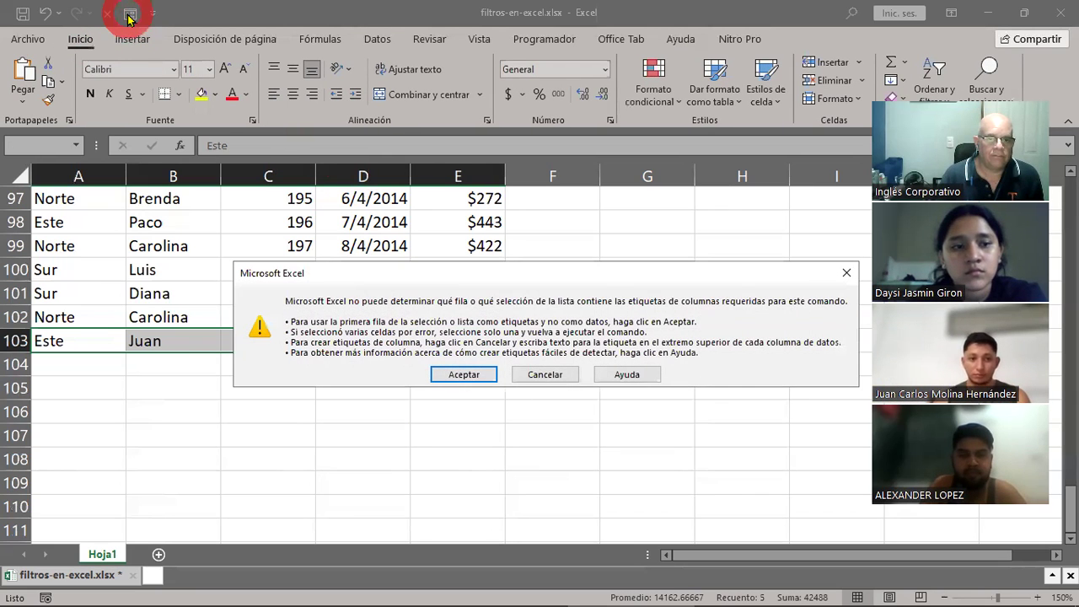
click(848, 276)
click(282, 222)
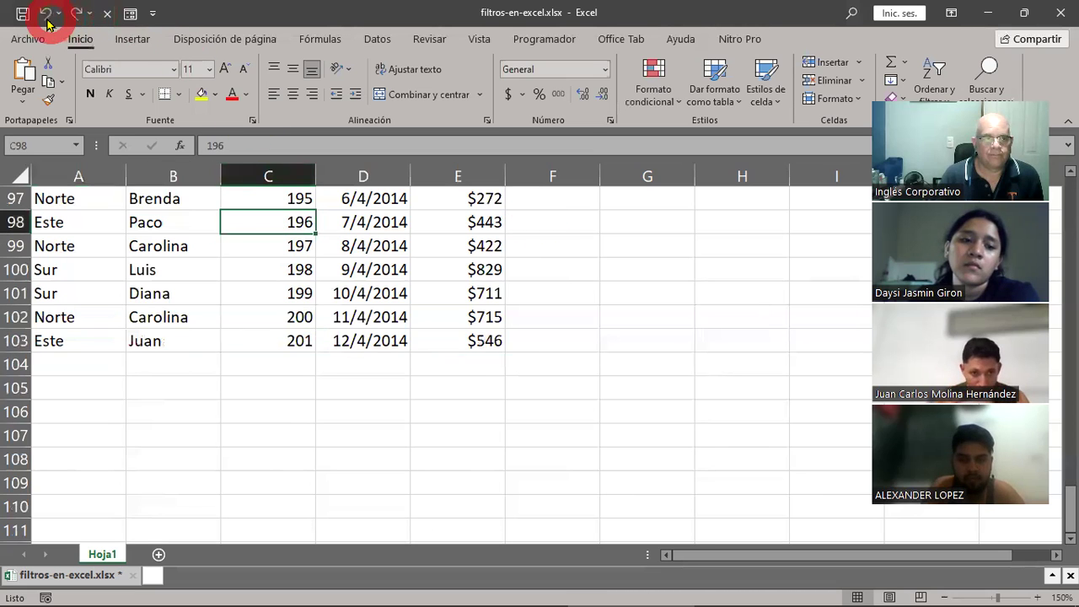
click(129, 13)
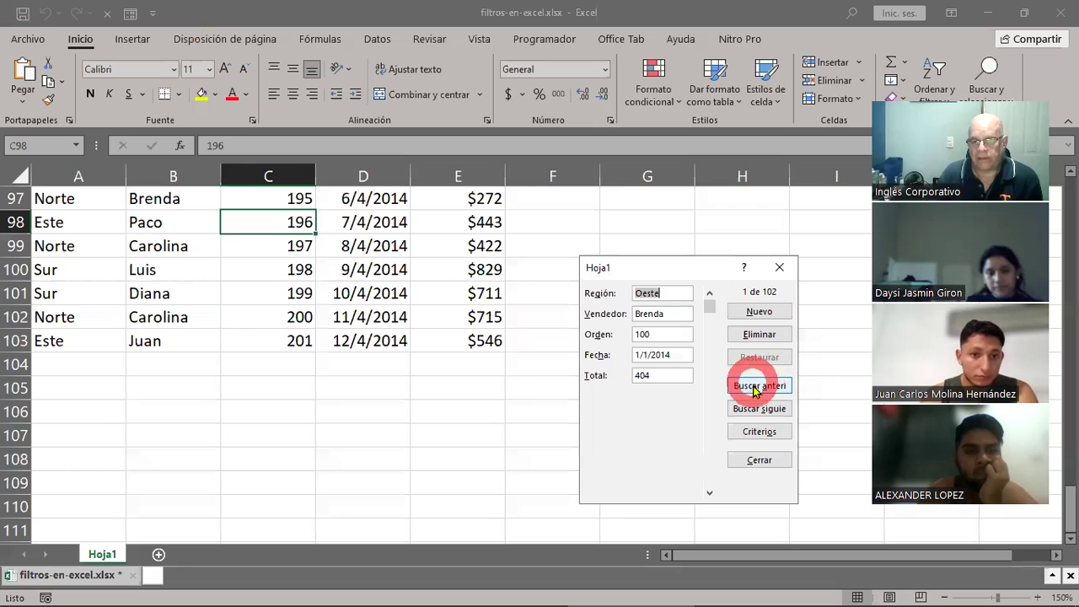
Step forward through the records with Buscar siguiente up to record 18.
click(767, 410)
click(764, 410)
click(761, 410)
click(761, 411)
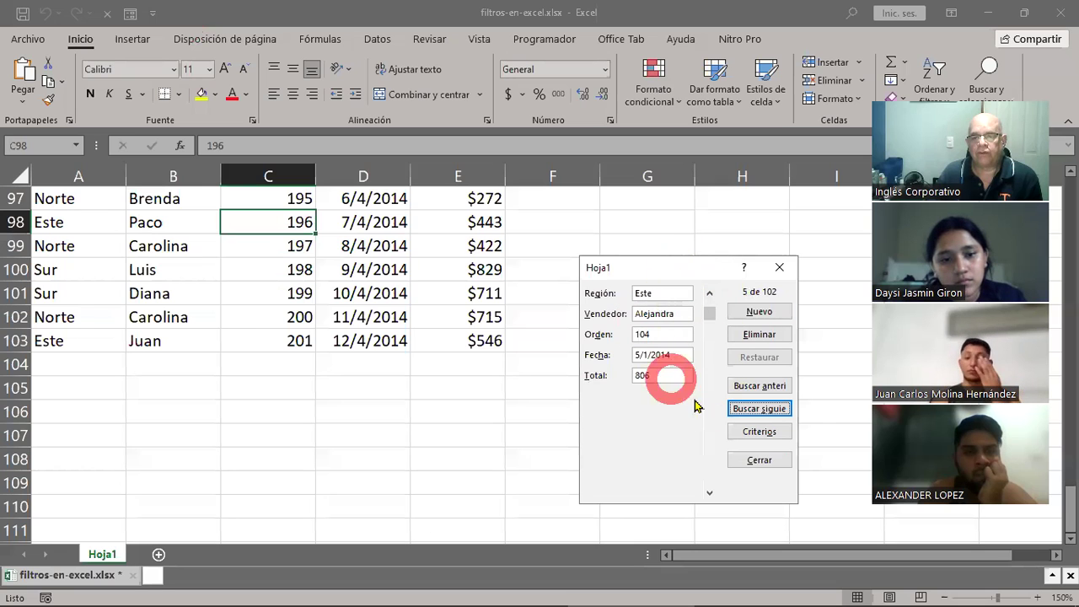
click(770, 414)
click(768, 413)
click(768, 412)
click(767, 412)
click(767, 413)
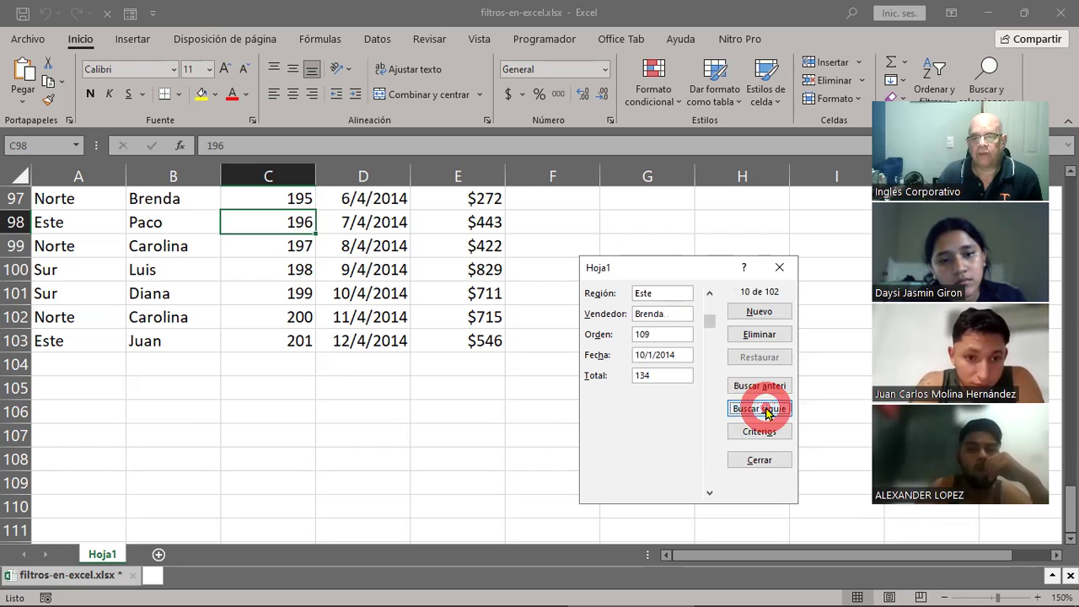
click(767, 413)
click(766, 412)
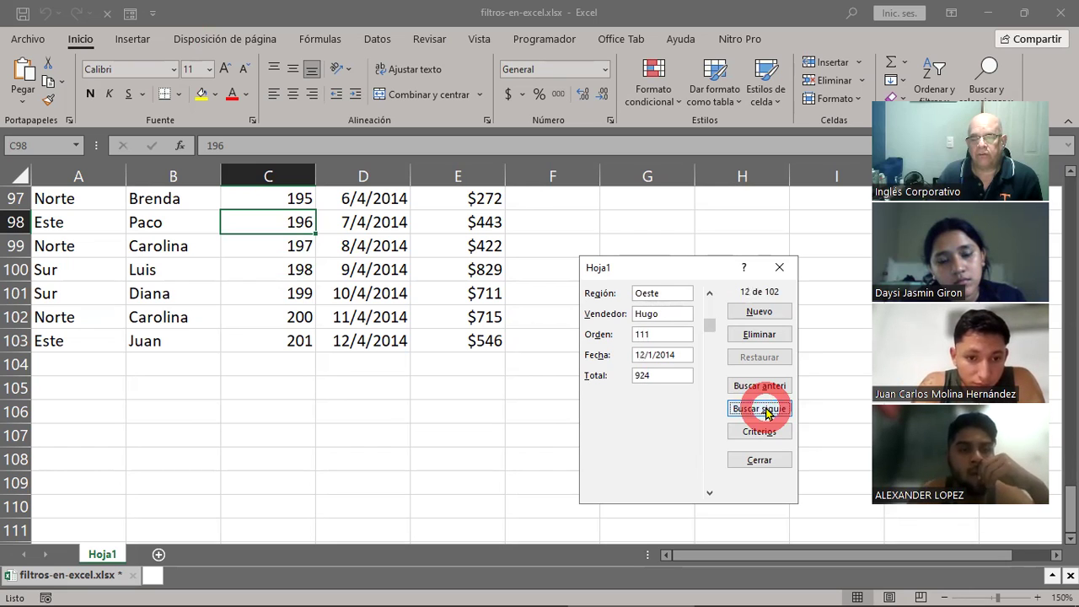
click(767, 413)
click(767, 412)
click(767, 413)
click(767, 412)
click(767, 413)
click(768, 413)
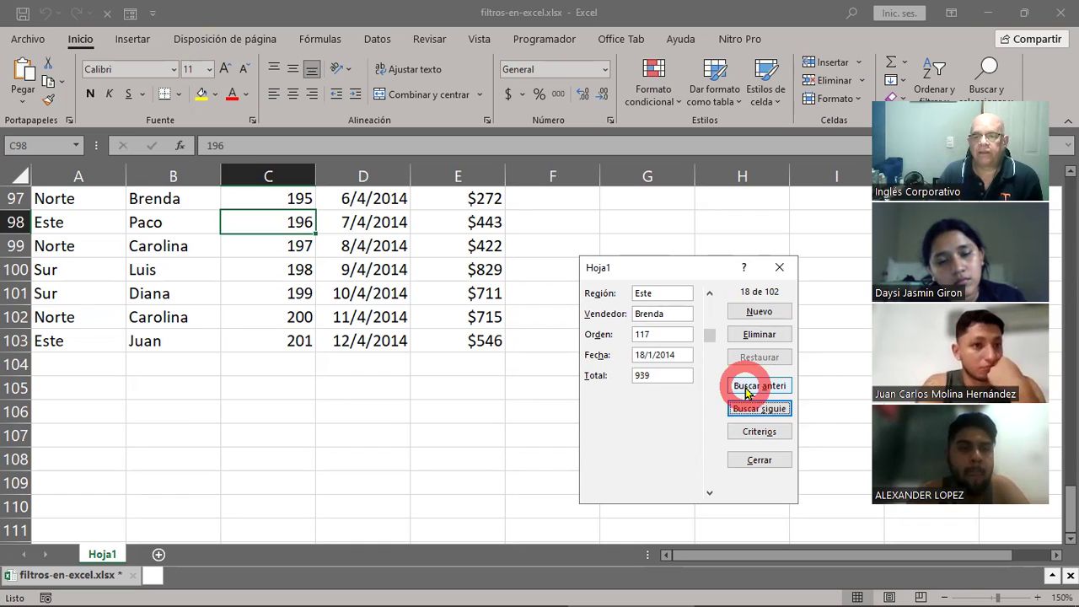
Step back with Buscar anterior to record 13, order 112.
click(746, 390)
click(747, 389)
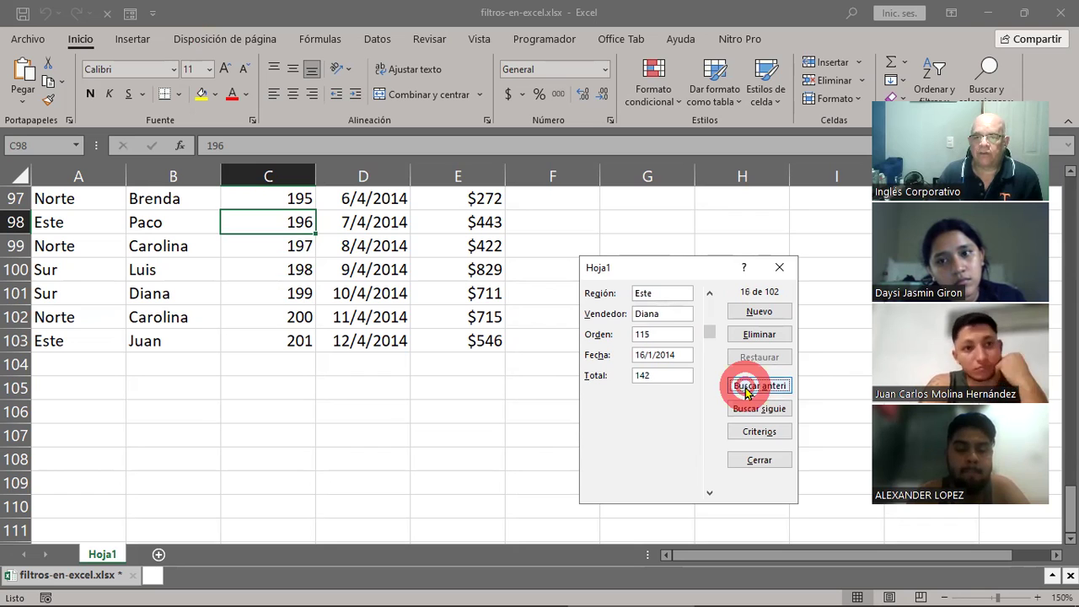
click(746, 389)
click(746, 392)
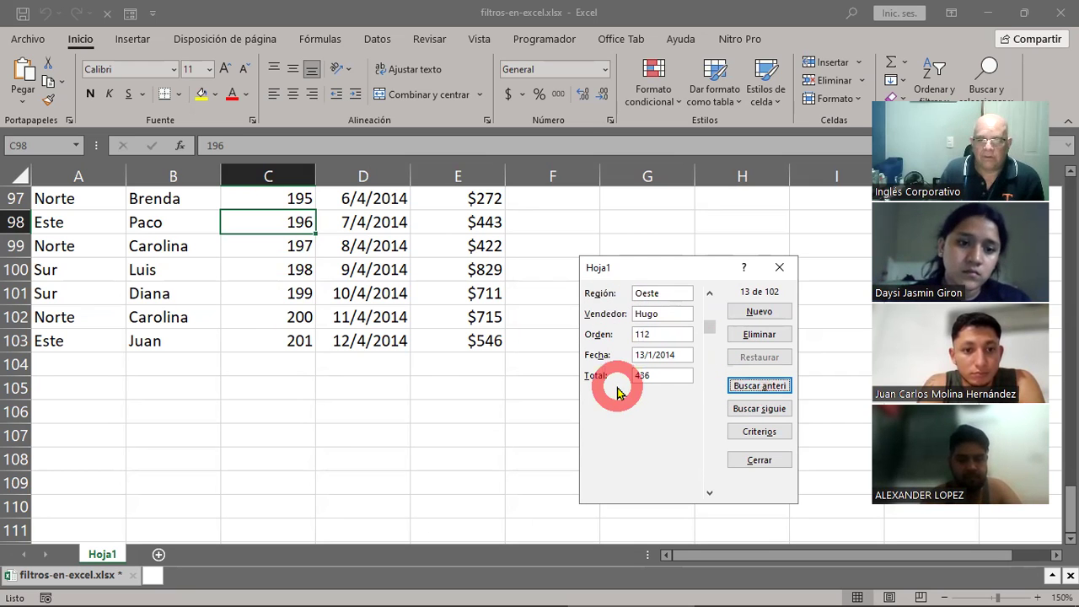
Close the data form and select A104:E104 below the table.
click(780, 268)
scroll(313, 354, up, 1)
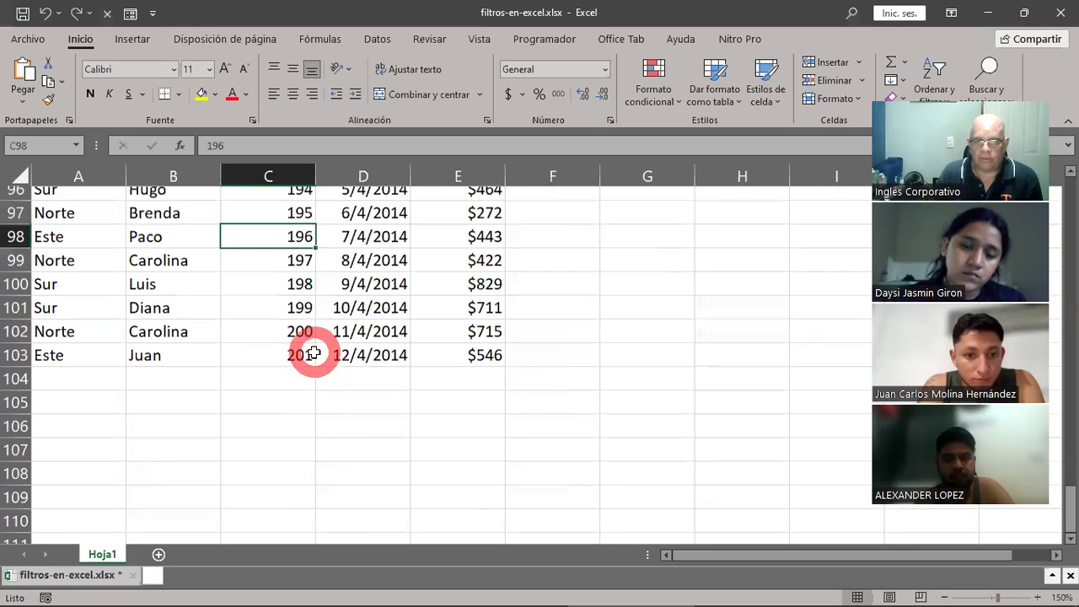
scroll(313, 354, up, 5)
scroll(314, 353, down, 5)
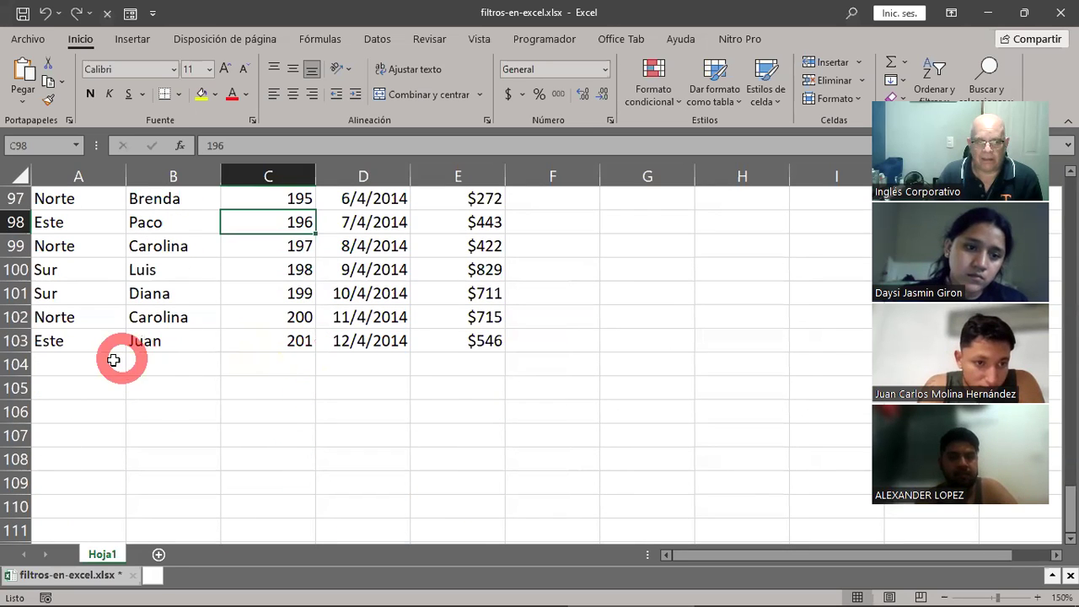
drag(113, 364, 450, 369)
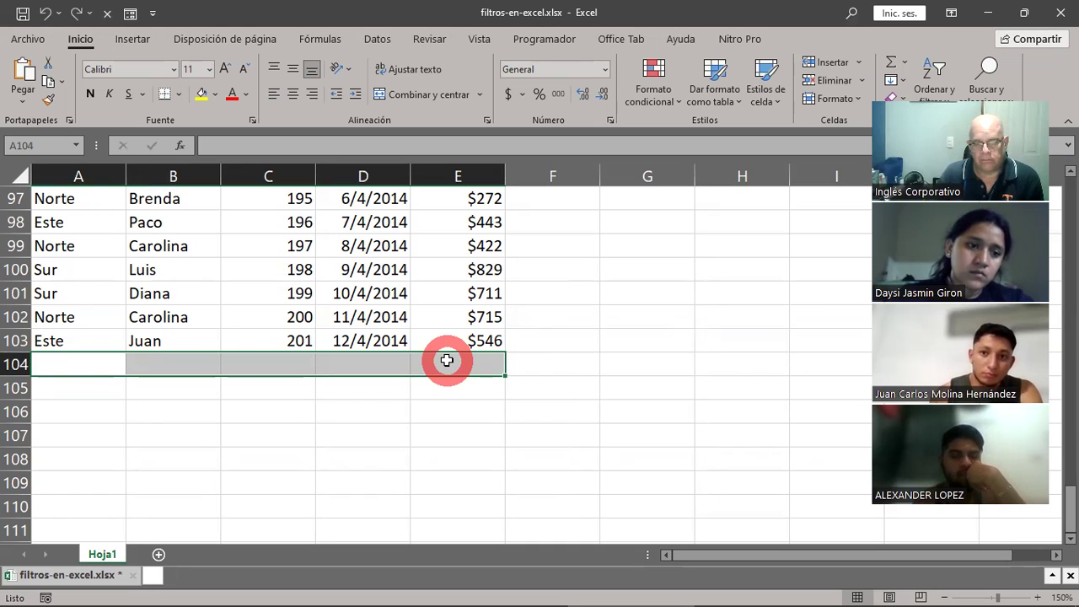
Select the Orden column cells C1:C14 at the top of the table.
scroll(447, 360, up, 5)
scroll(447, 360, up, 7)
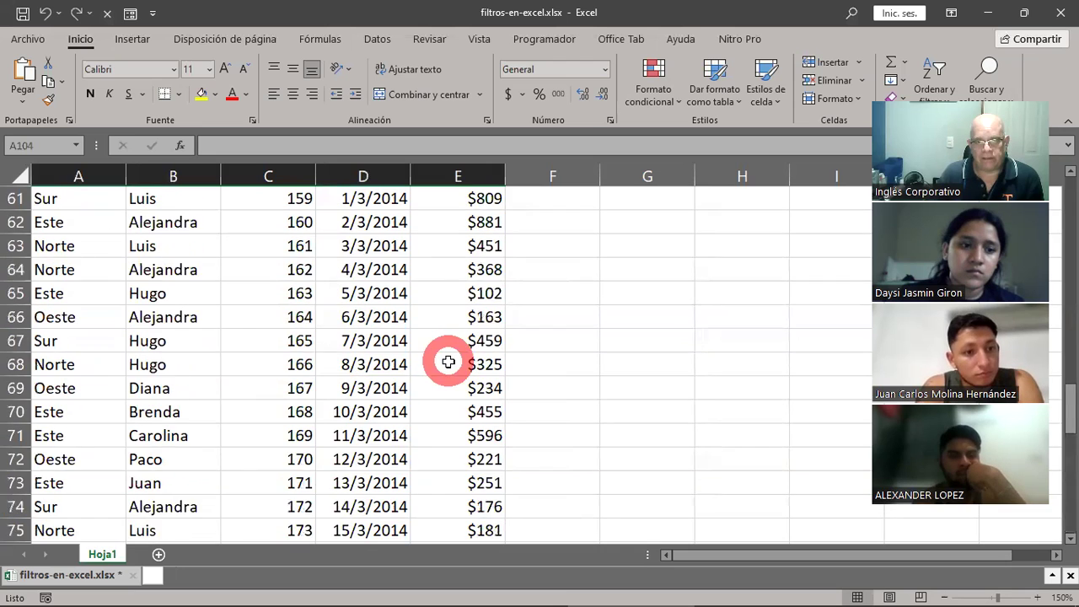
scroll(448, 361, up, 12)
scroll(448, 362, up, 6)
scroll(448, 362, up, 2)
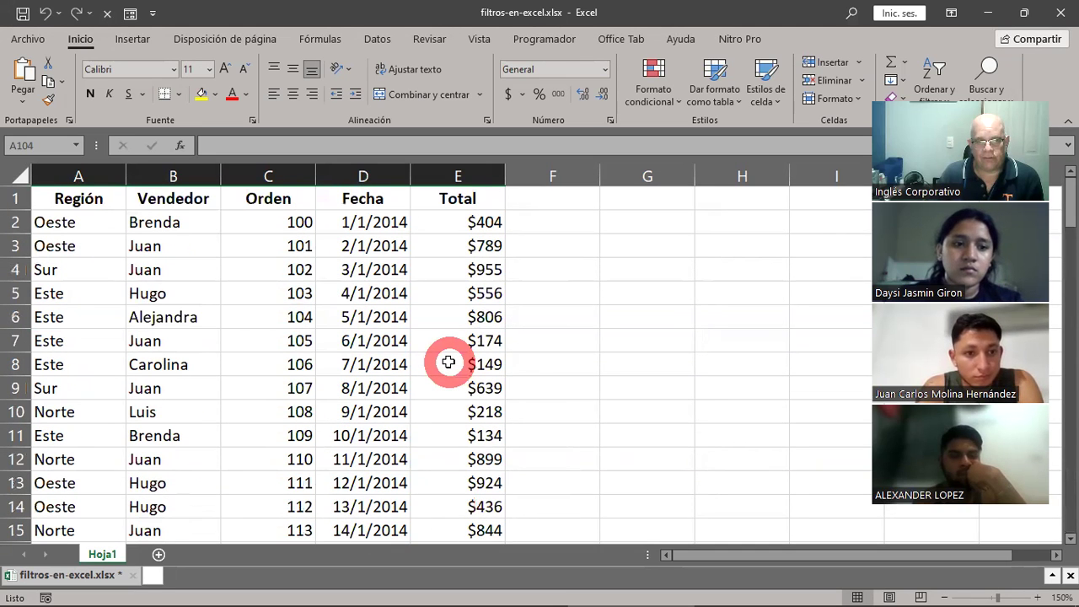
click(268, 203)
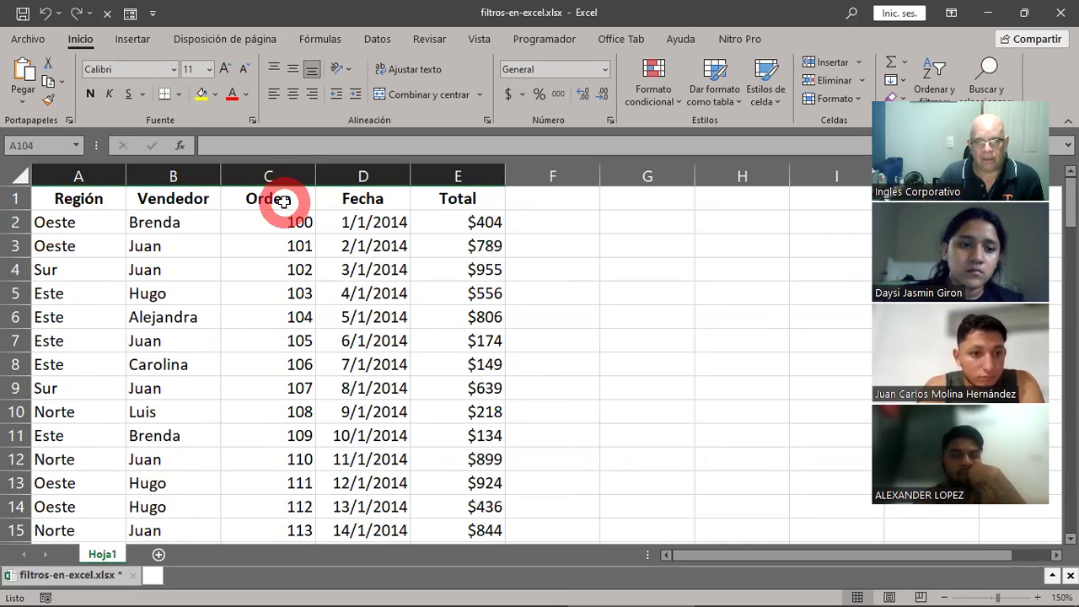
drag(275, 237, 265, 499)
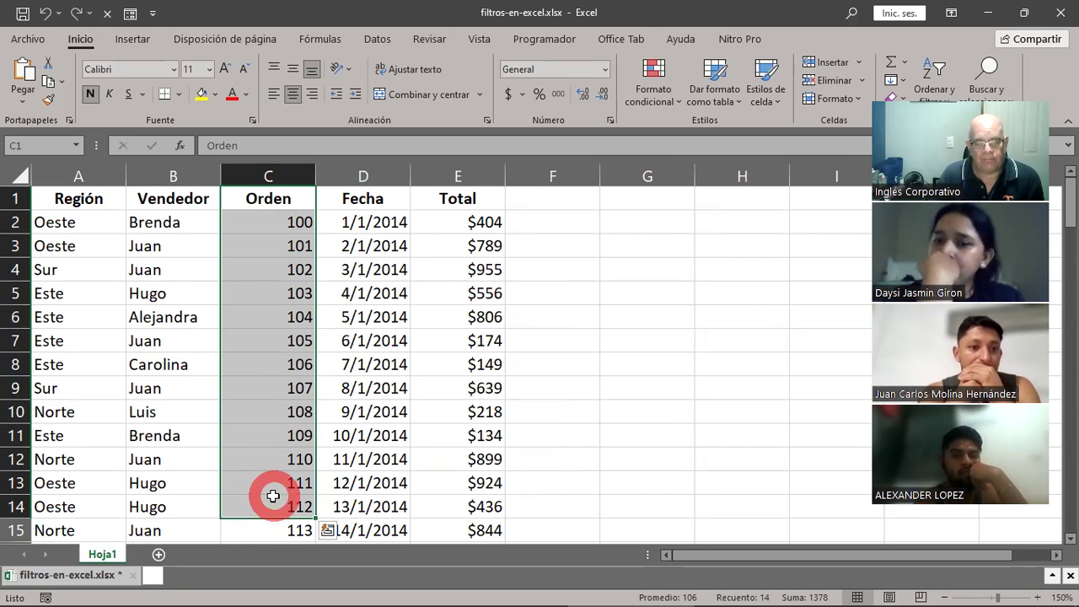
Return to the end of the table and select empty cell A104.
scroll(311, 466, down, 5)
scroll(310, 466, down, 7)
scroll(311, 466, down, 4)
scroll(310, 466, down, 2)
scroll(311, 466, down, 4)
scroll(311, 466, down, 5)
scroll(311, 467, down, 4)
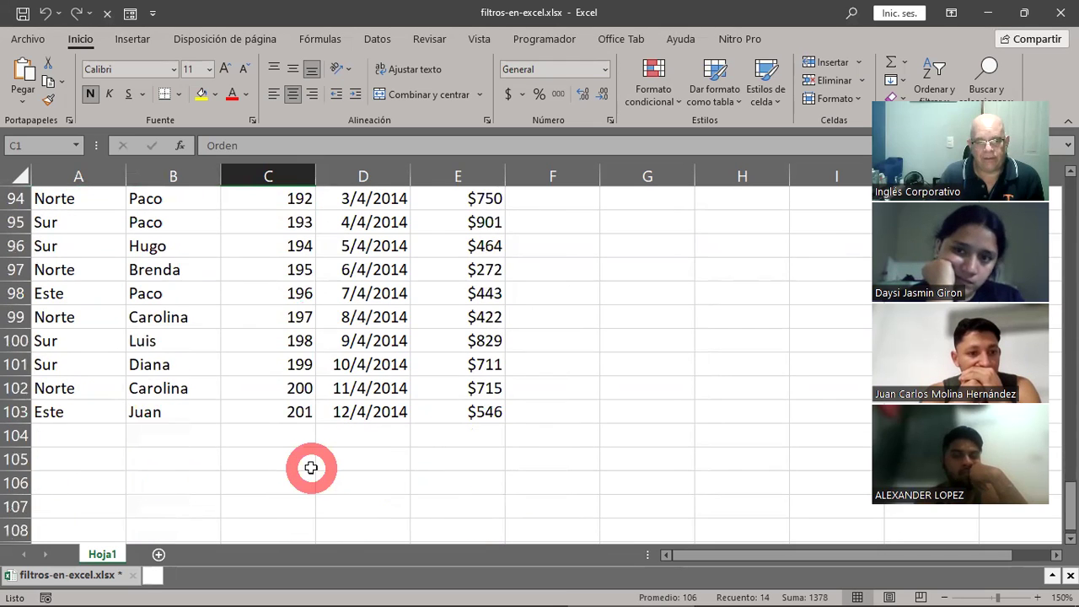
scroll(311, 467, down, 1)
scroll(311, 466, down, 1)
scroll(306, 465, up, 3)
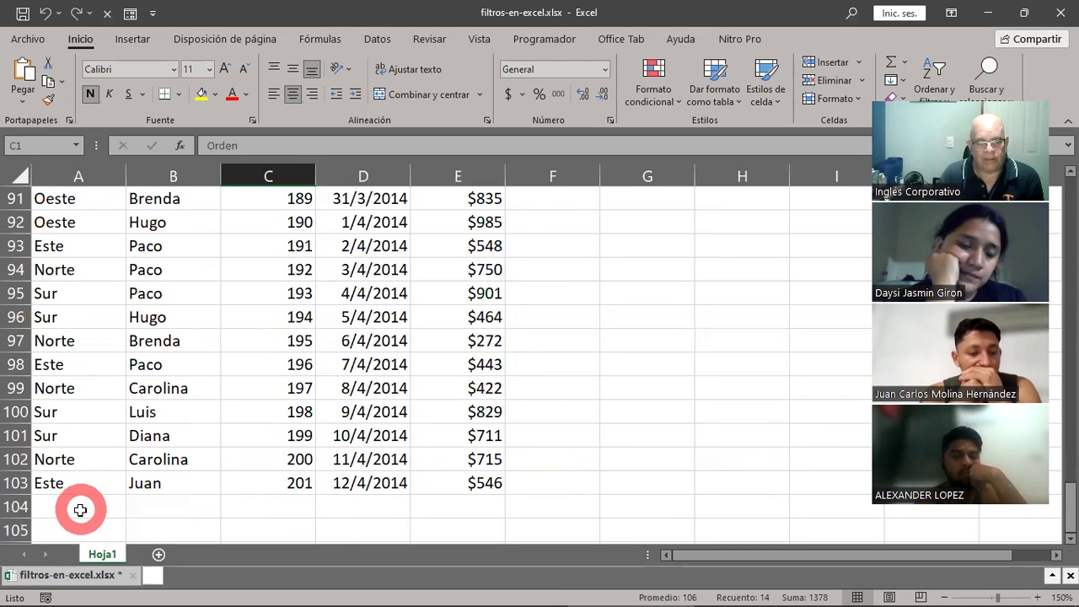
click(84, 511)
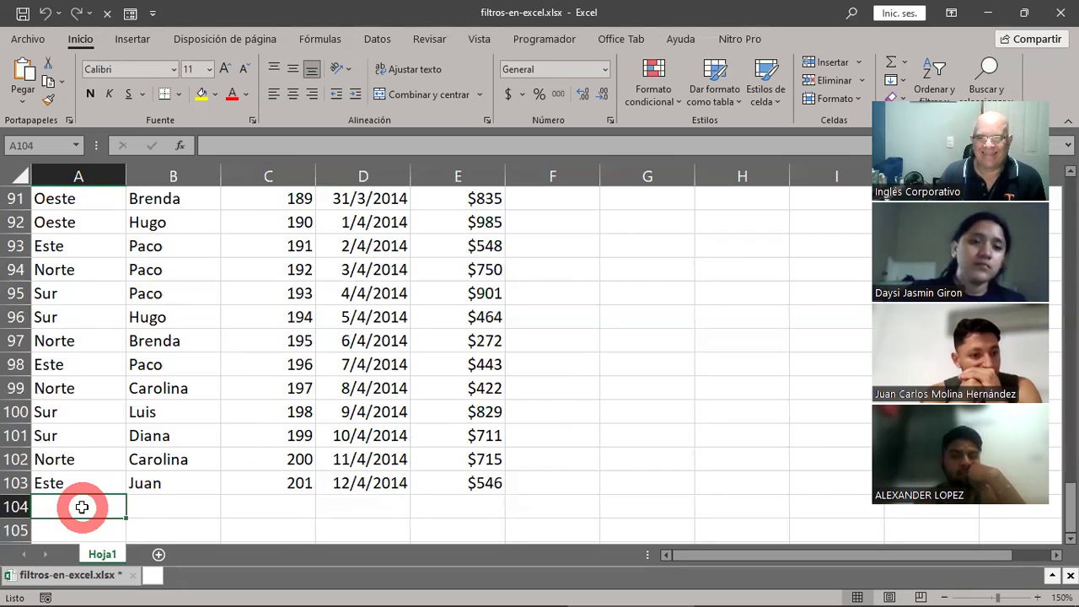
Open the data form from cell B97, go to record 102 (order 201) and choose Eliminar.
click(176, 335)
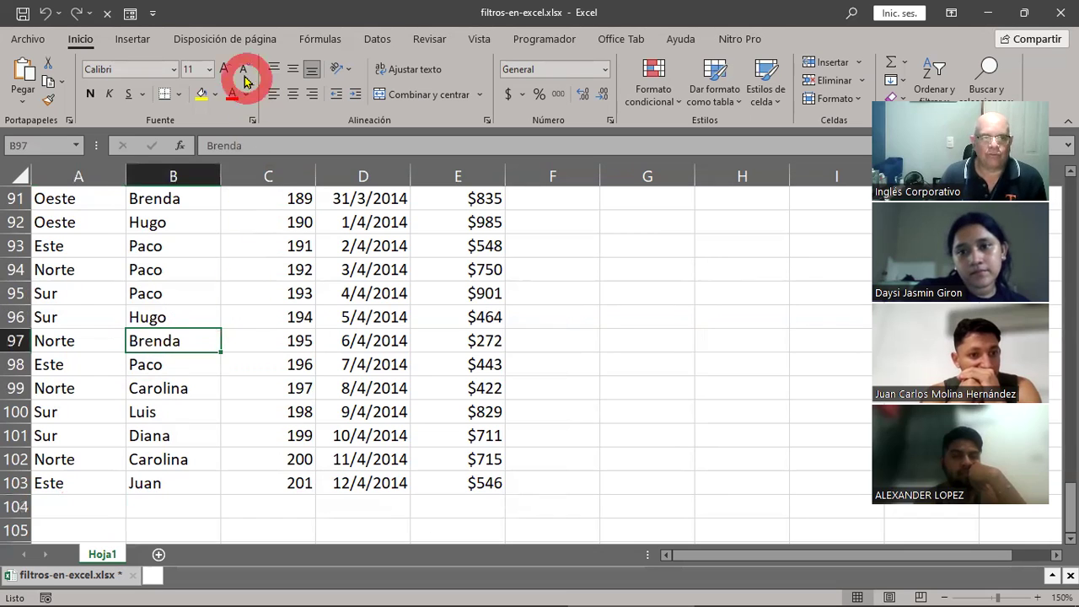
click(132, 14)
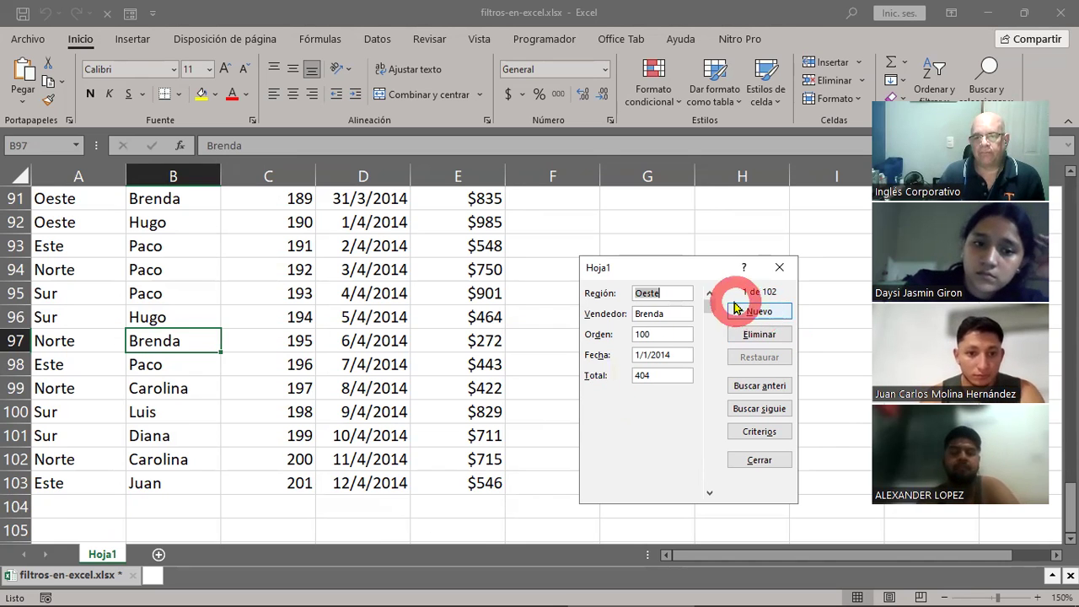
drag(707, 312, 708, 484)
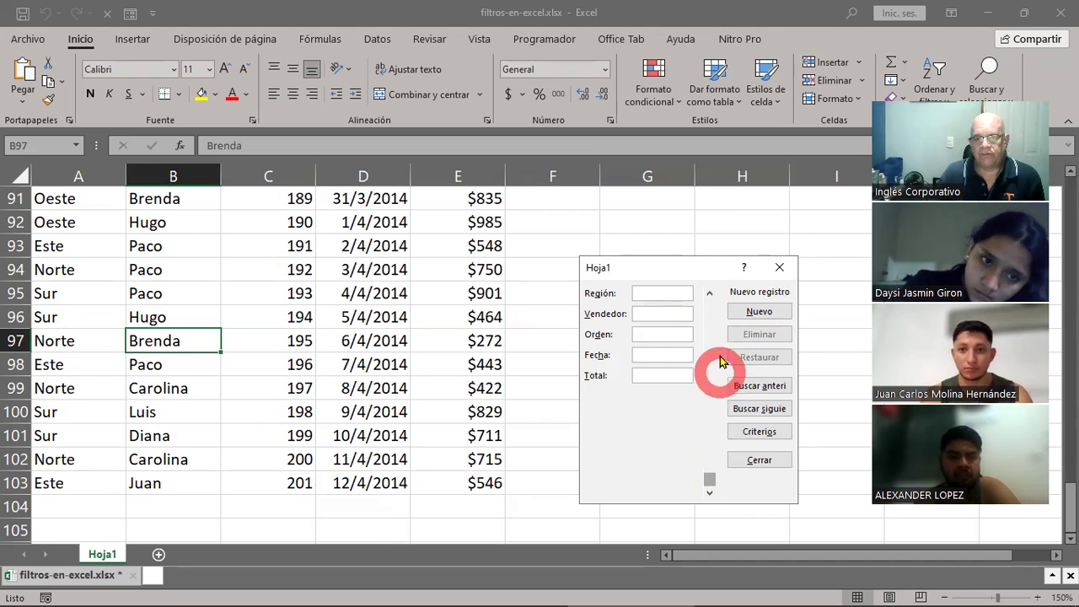
click(709, 295)
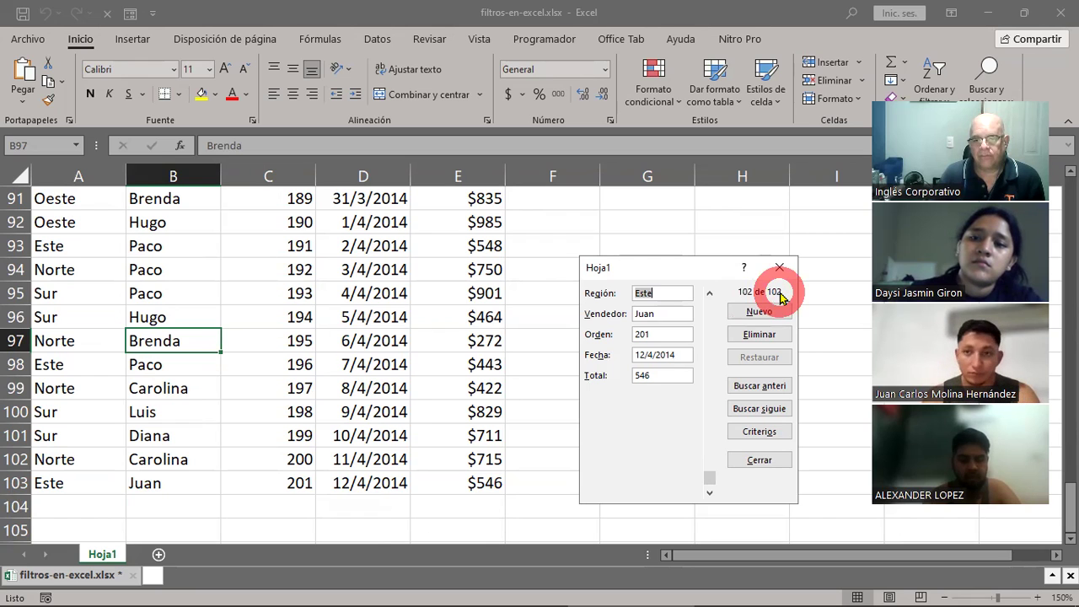
click(709, 295)
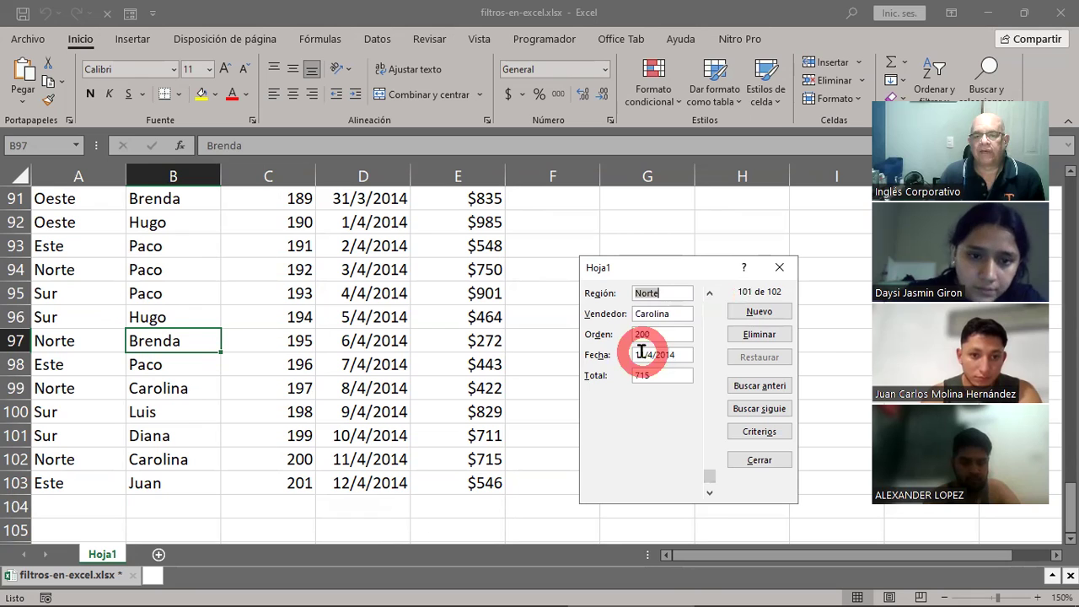
click(709, 491)
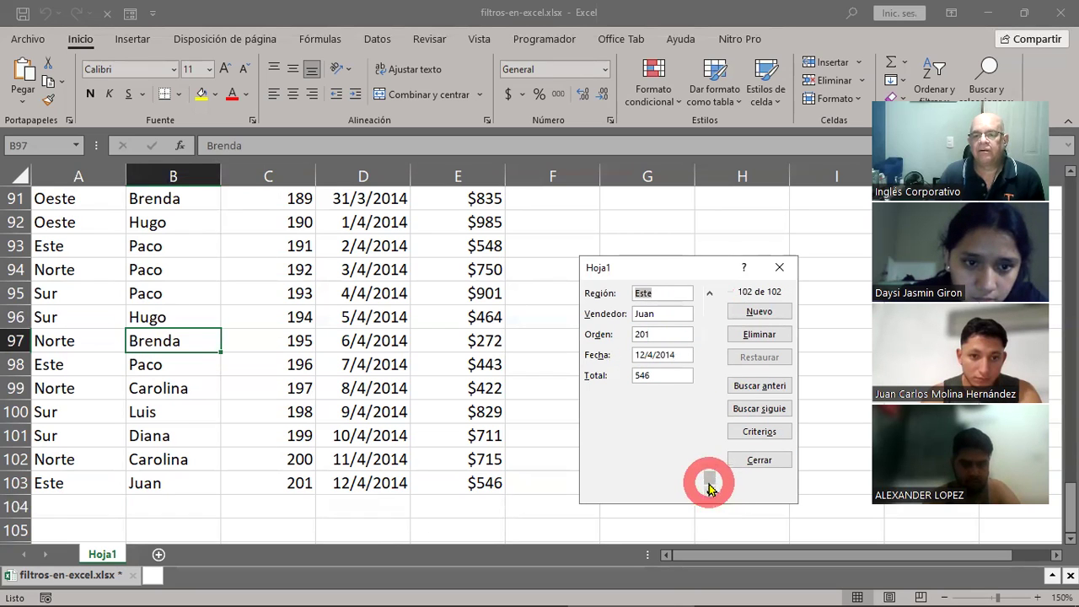
click(759, 340)
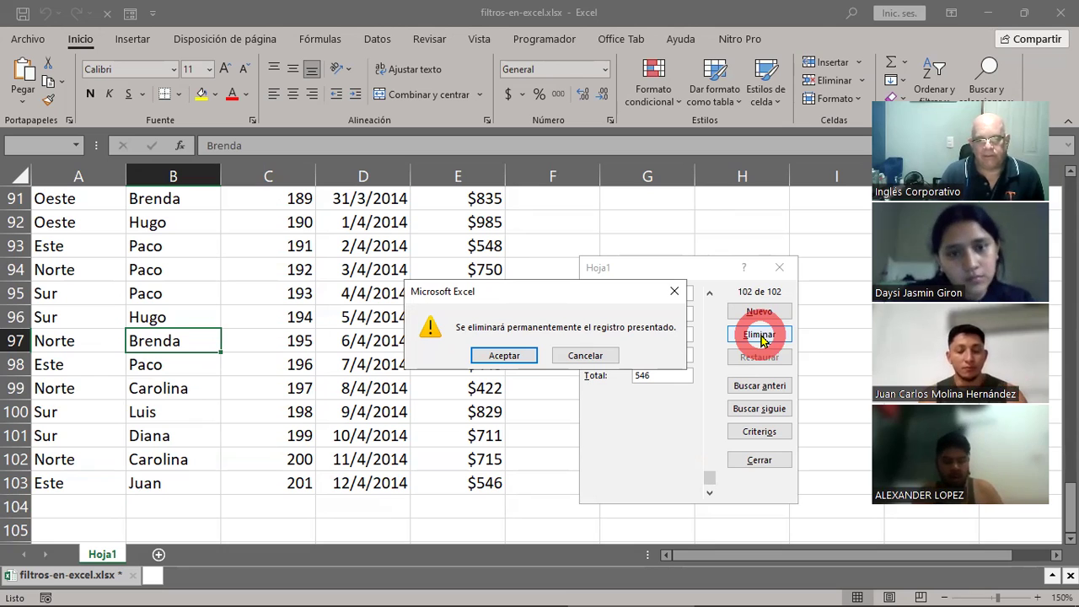
Confirm the deletion with Aceptar.
click(499, 358)
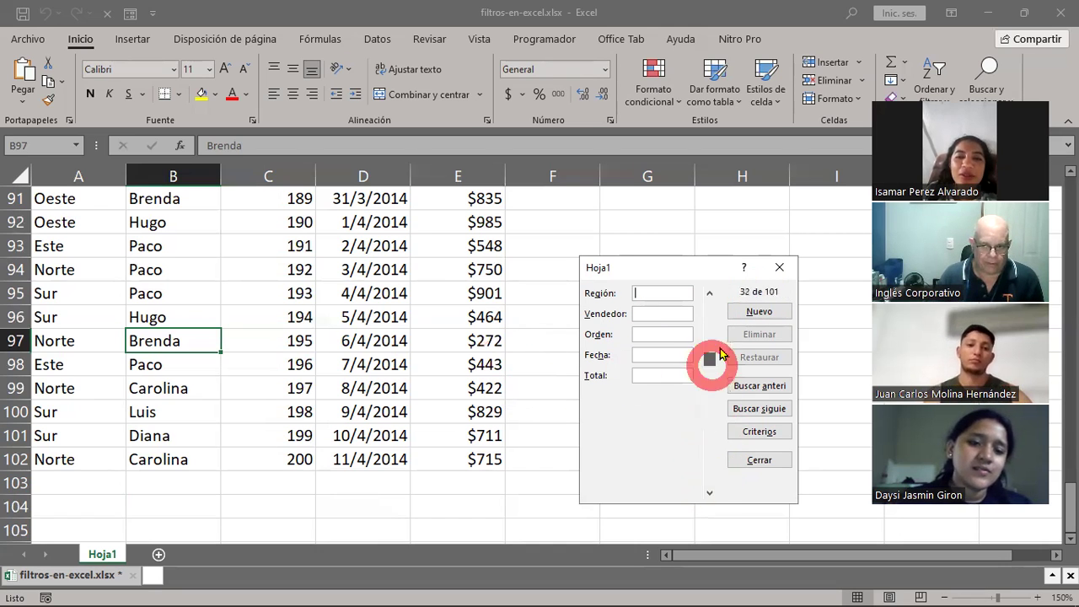
Change record 1 (Brenda, order 100) from Oeste to Norte, then return to confirm the edit stuck.
drag(711, 484, 721, 295)
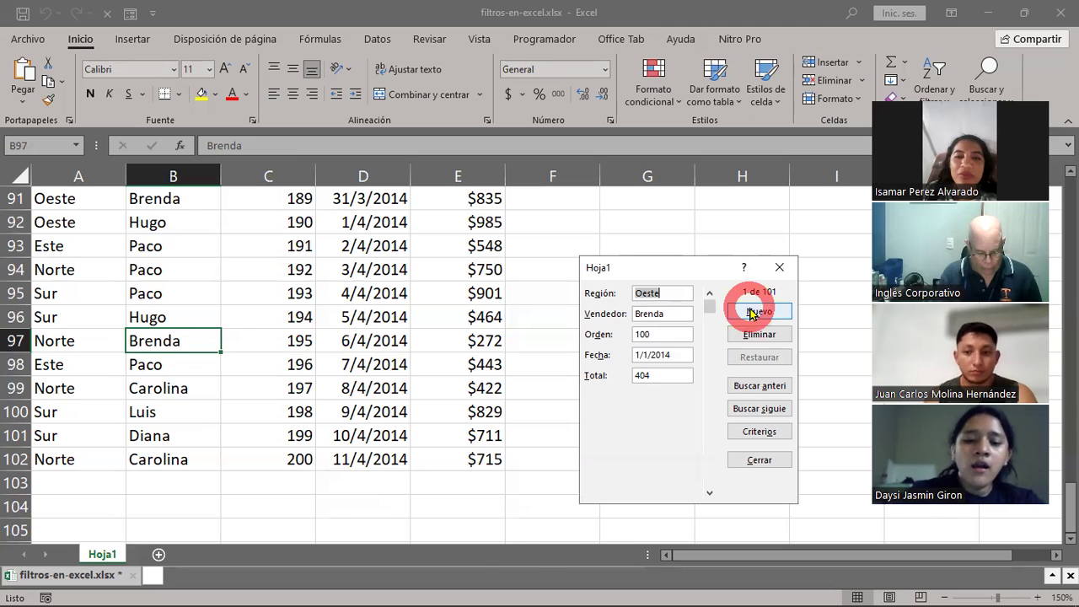
text(Norte)
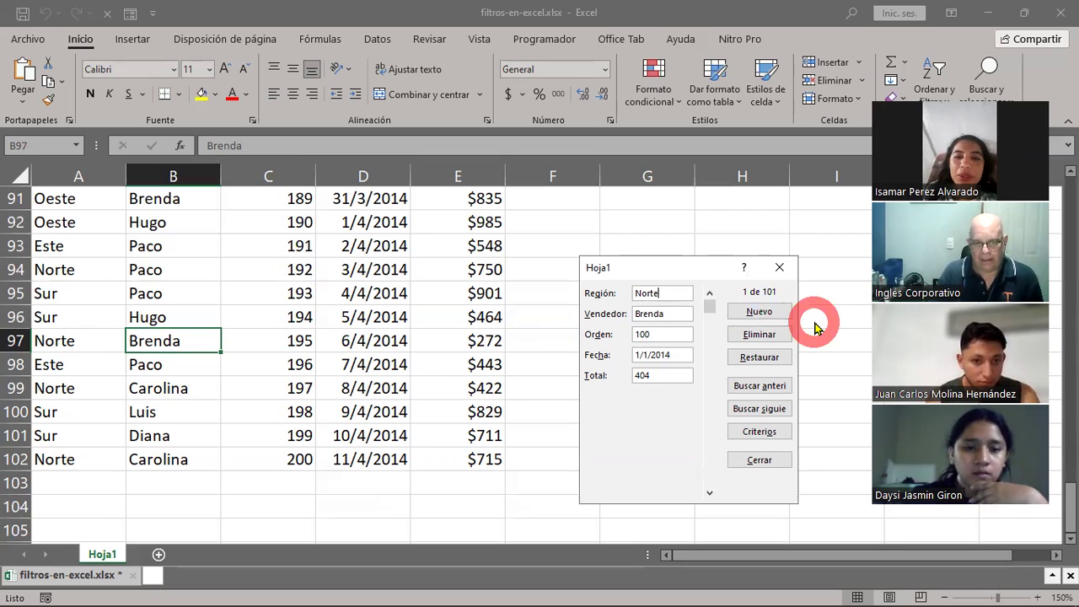
key(Return)
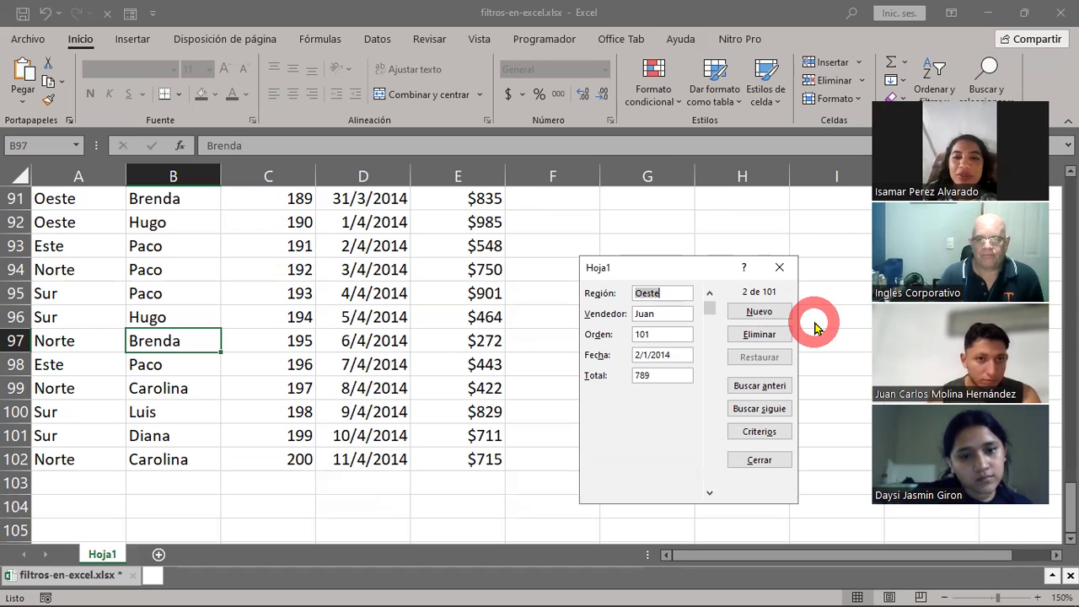
click(709, 294)
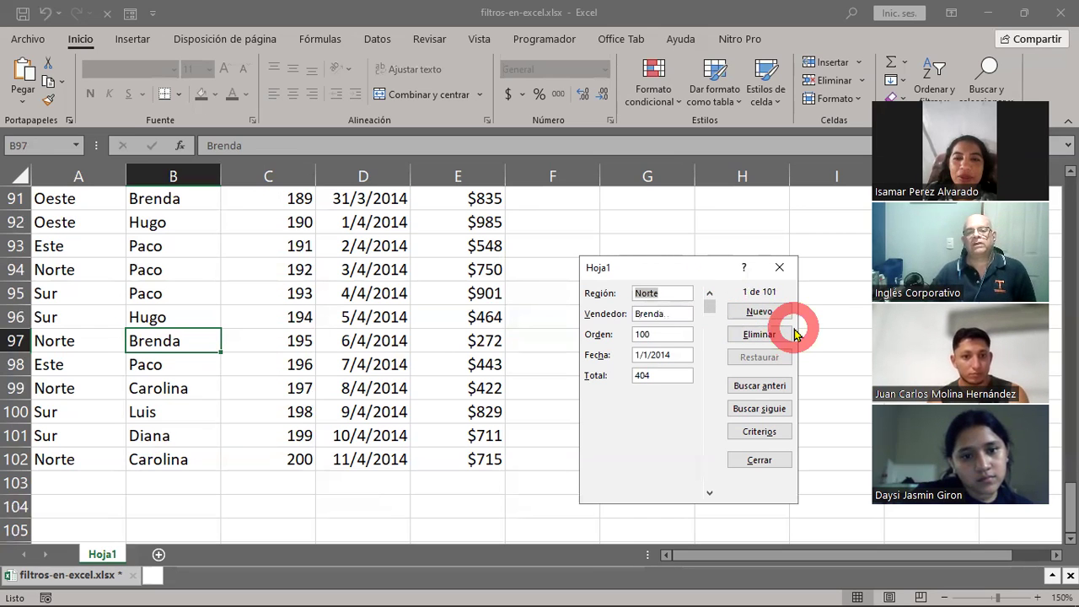
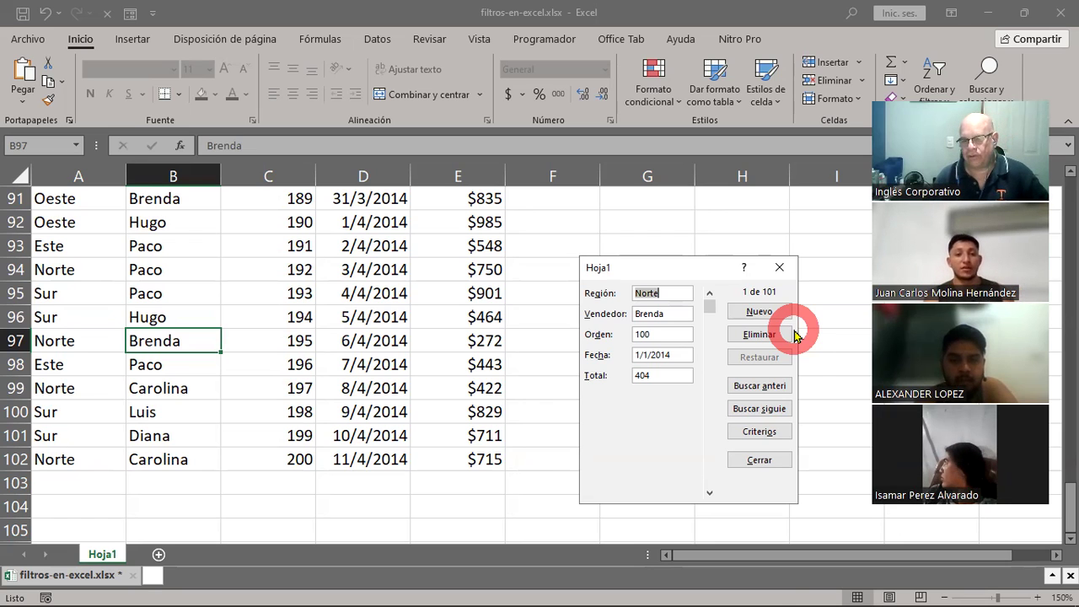
Enter j as the Vendedor search criterion in the data form.
mouse_move(776, 599)
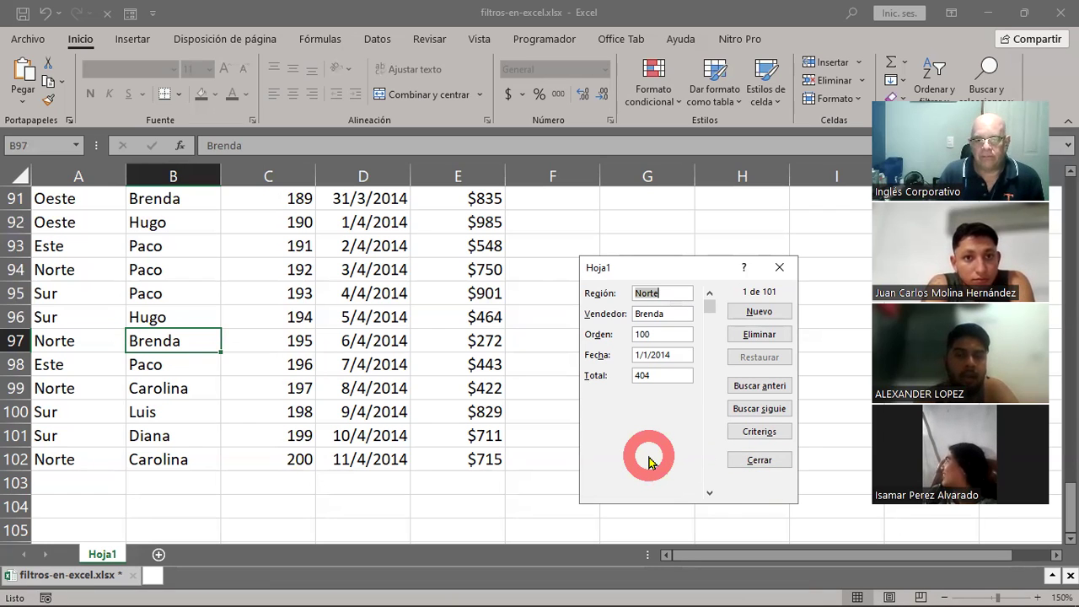
click(758, 436)
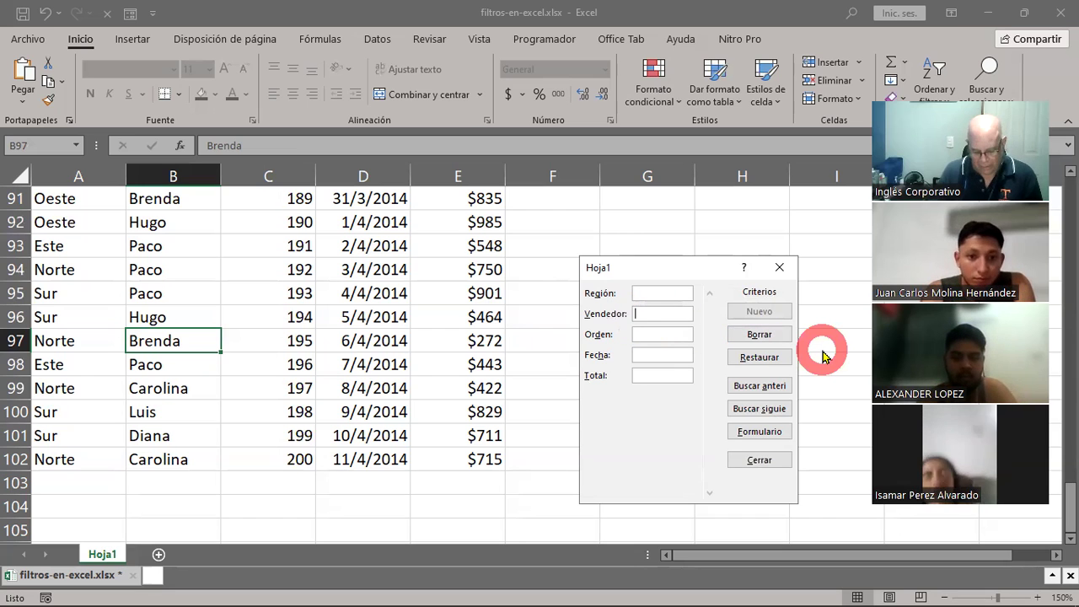
key(Tab)
text(j)
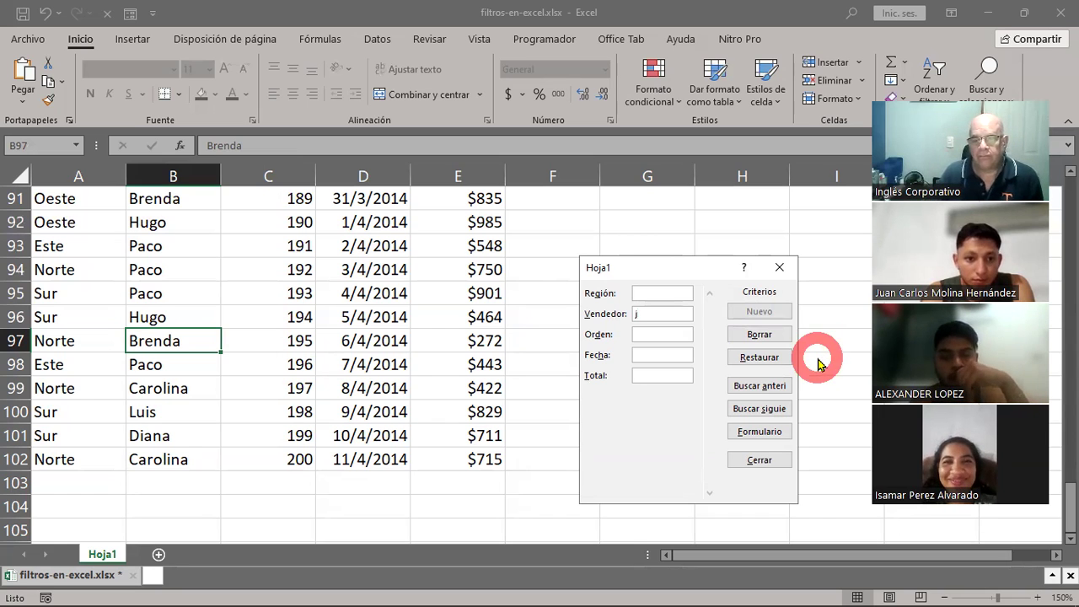
Step through Juan's matching records to record 37 of 101 (Este, order 136, total 650).
click(759, 411)
click(759, 411)
click(759, 410)
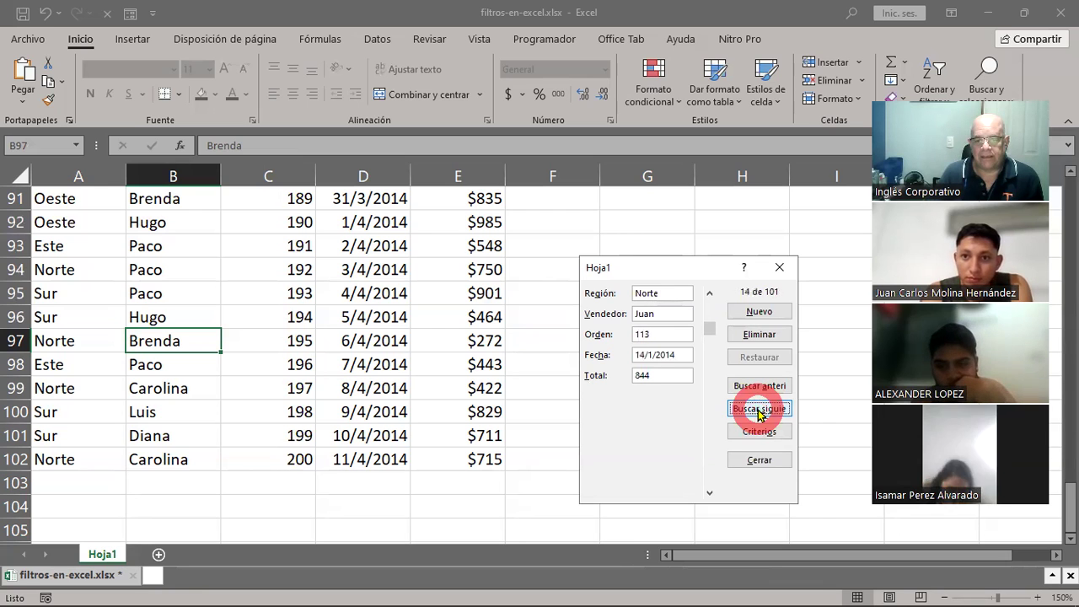
click(759, 410)
click(759, 410)
click(759, 410)
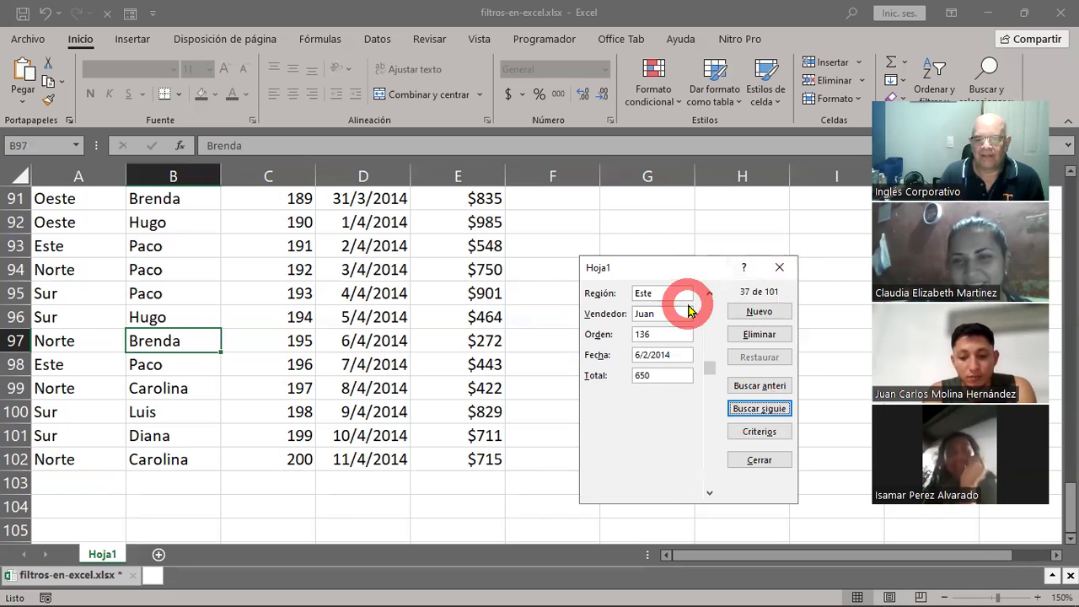
Return the data form to record 1: Norte, Brenda, order 100, 1/1/2014, total 404.
drag(708, 366, 721, 295)
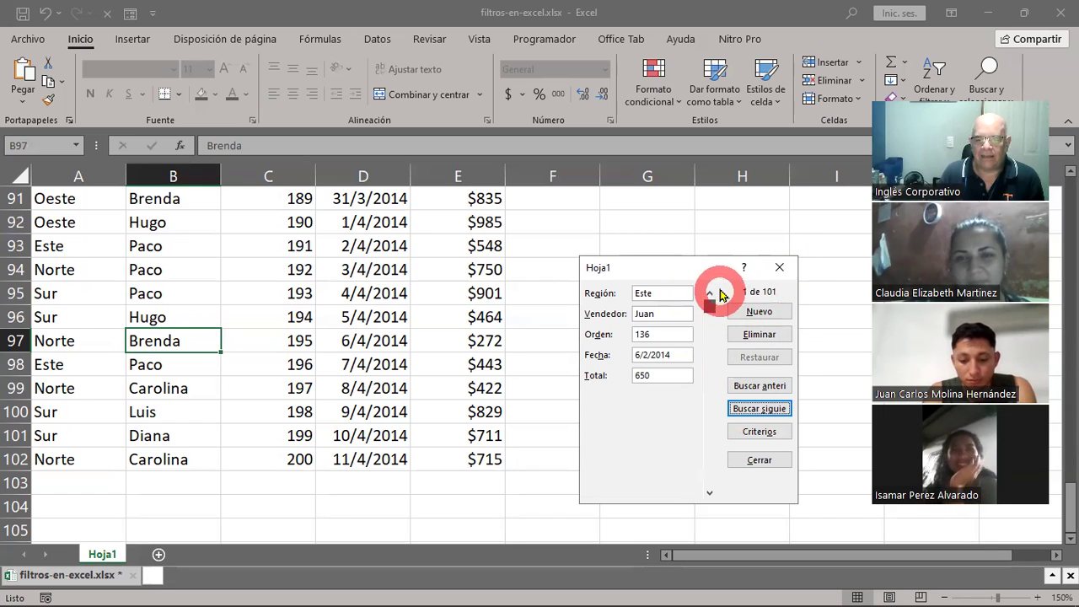
click(709, 493)
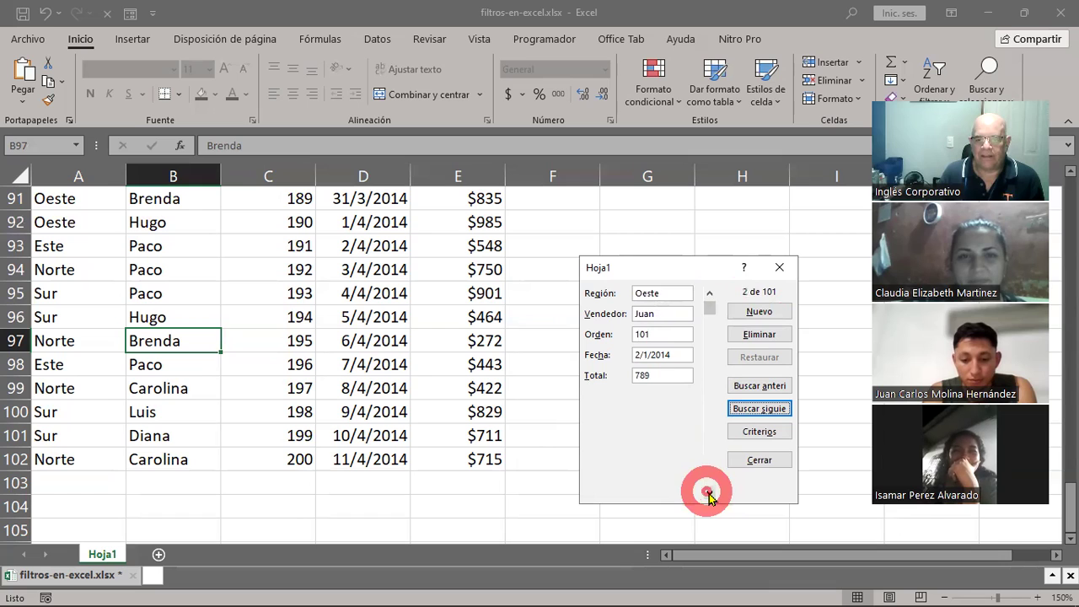
click(711, 295)
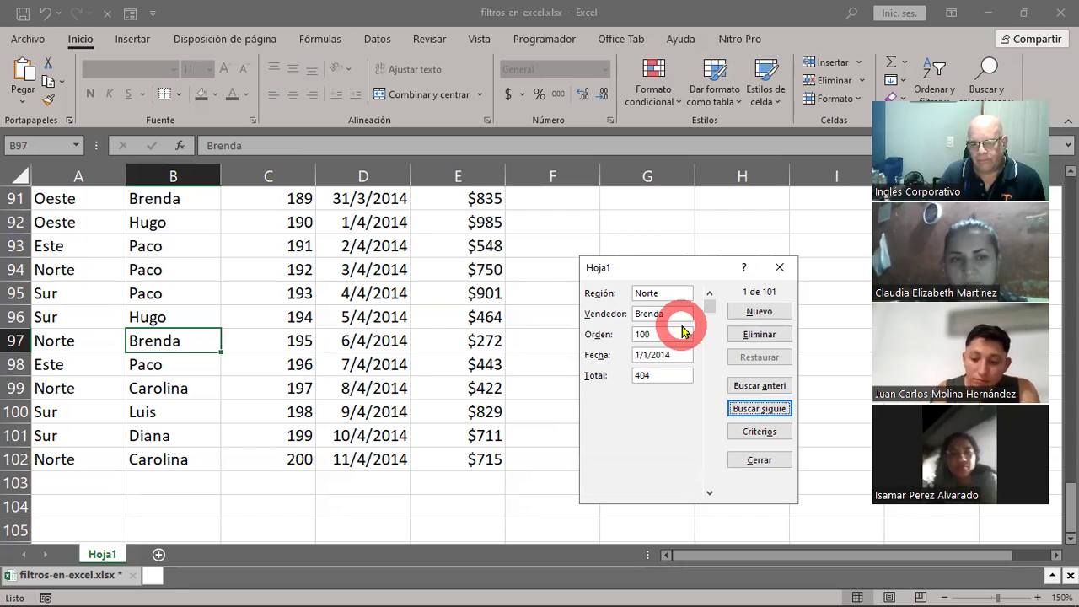
Set the data form's Vendedor search criterion to h.
click(757, 439)
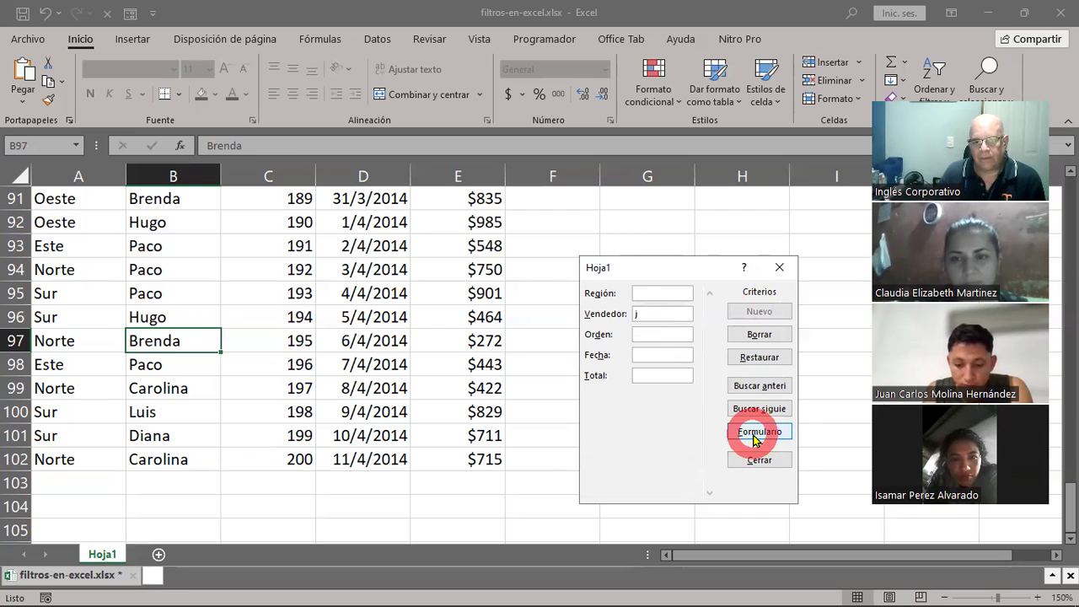
click(647, 313)
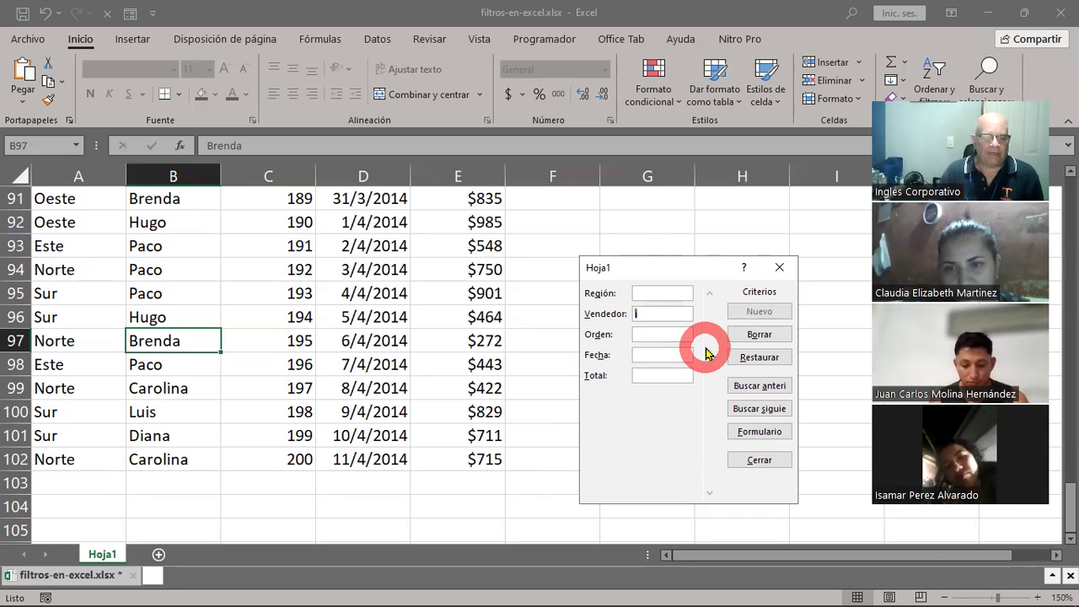
text(h)
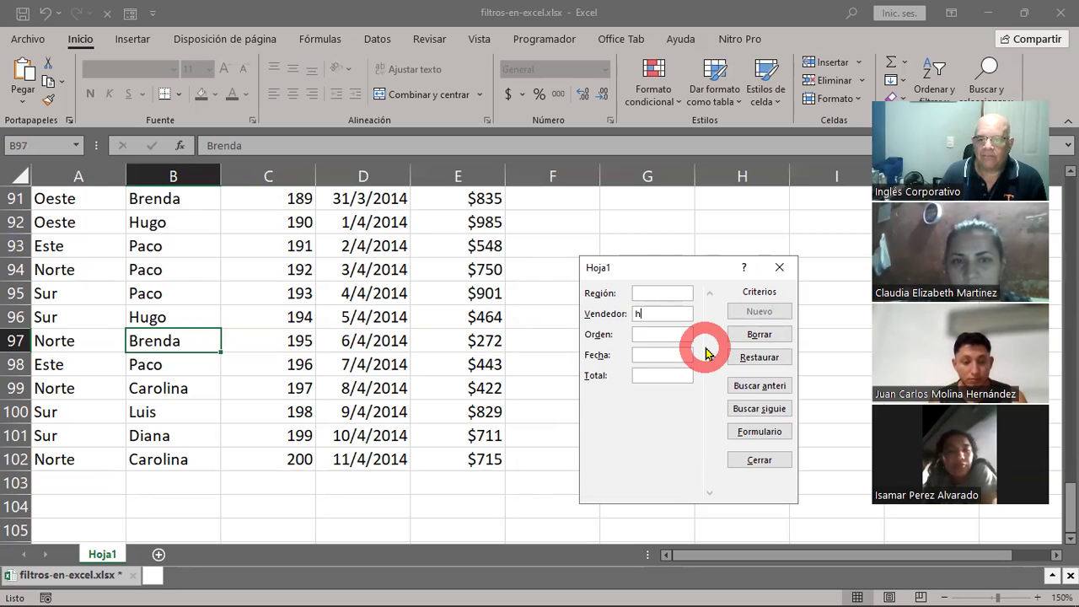
Browse forward through Hugo's matching records, then go back one match.
click(751, 415)
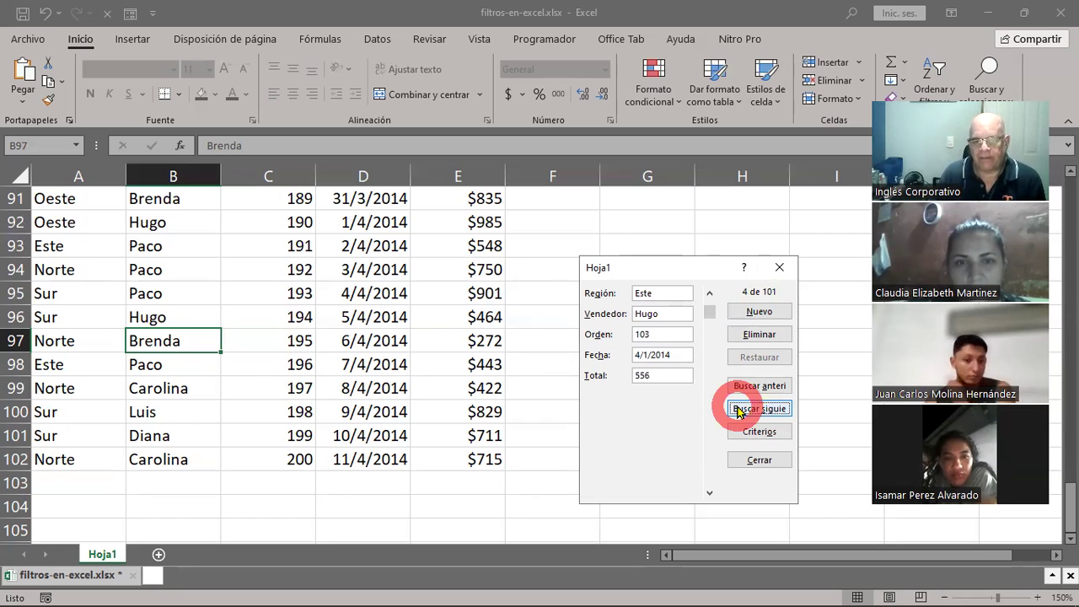
click(738, 411)
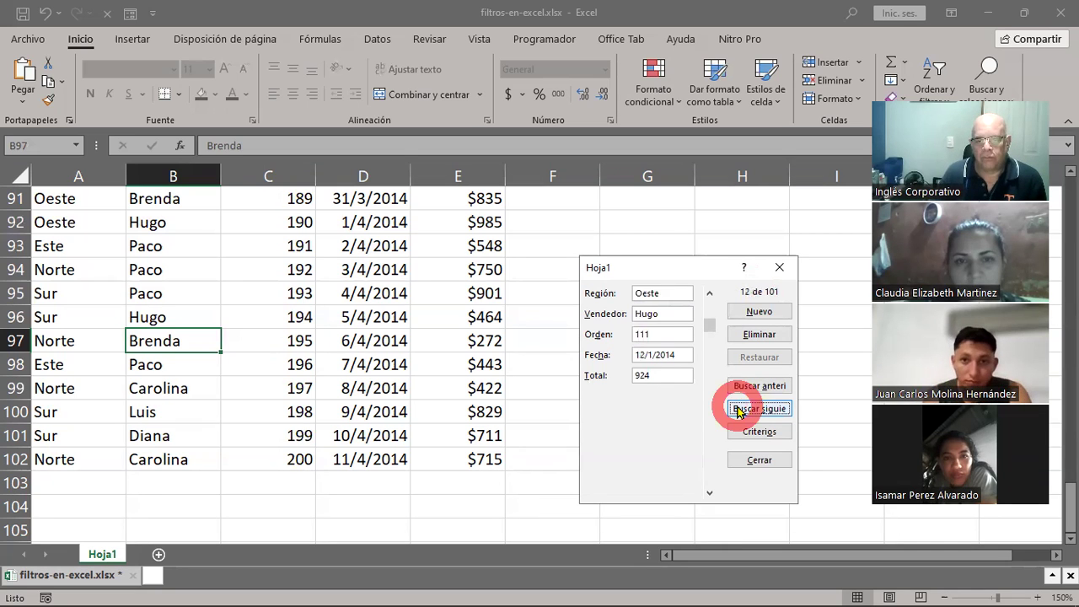
click(738, 411)
click(740, 411)
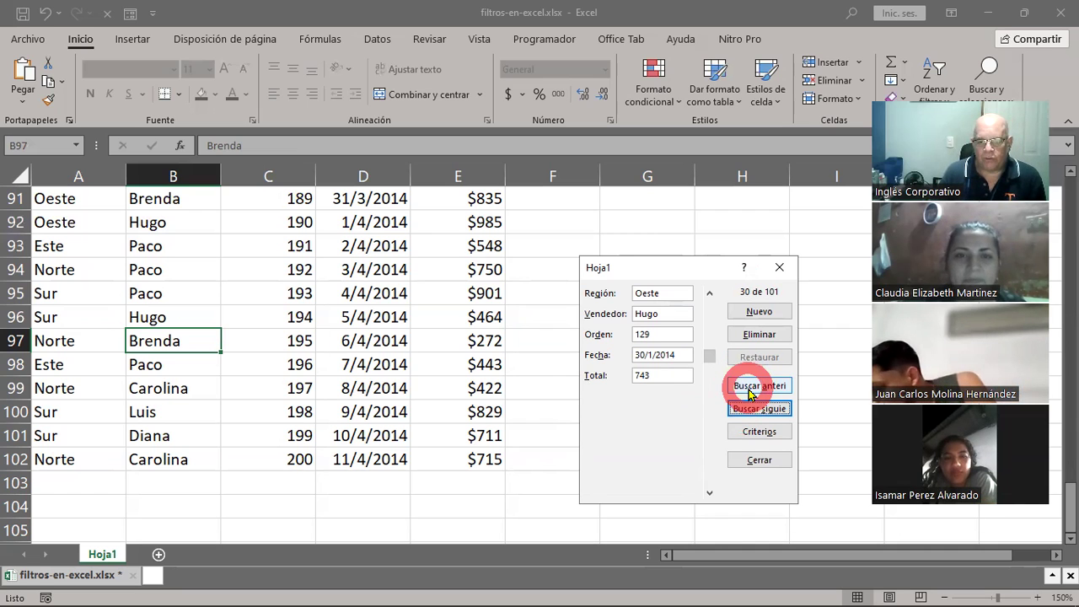
click(751, 393)
Go back two matching Hugo records, landing on record 13: Oeste, order 112, total 436.
click(751, 394)
click(751, 394)
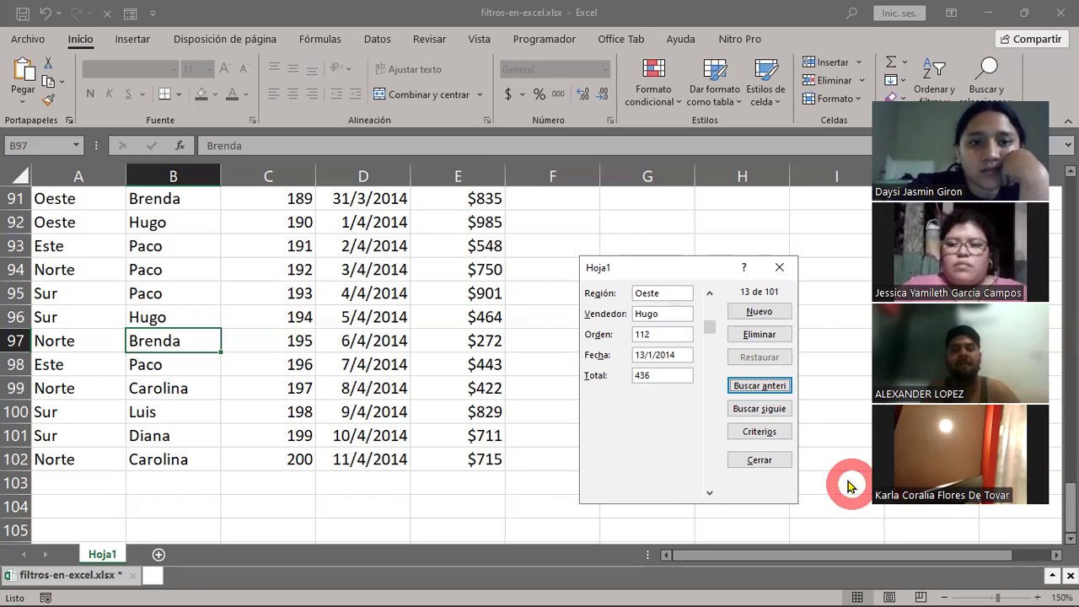
Replace the Vendedor criterion h with *a in the data form.
click(763, 435)
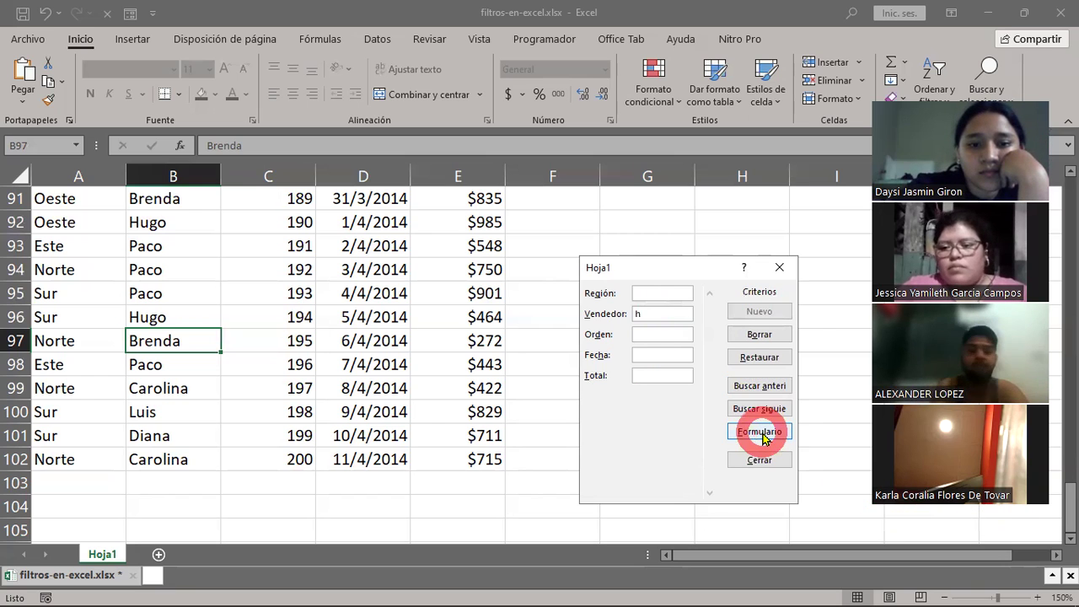
click(723, 381)
mouse_move(722, 381)
mouse_down()
mouse_move(632, 321)
mouse_move(813, 359)
mouse_up()
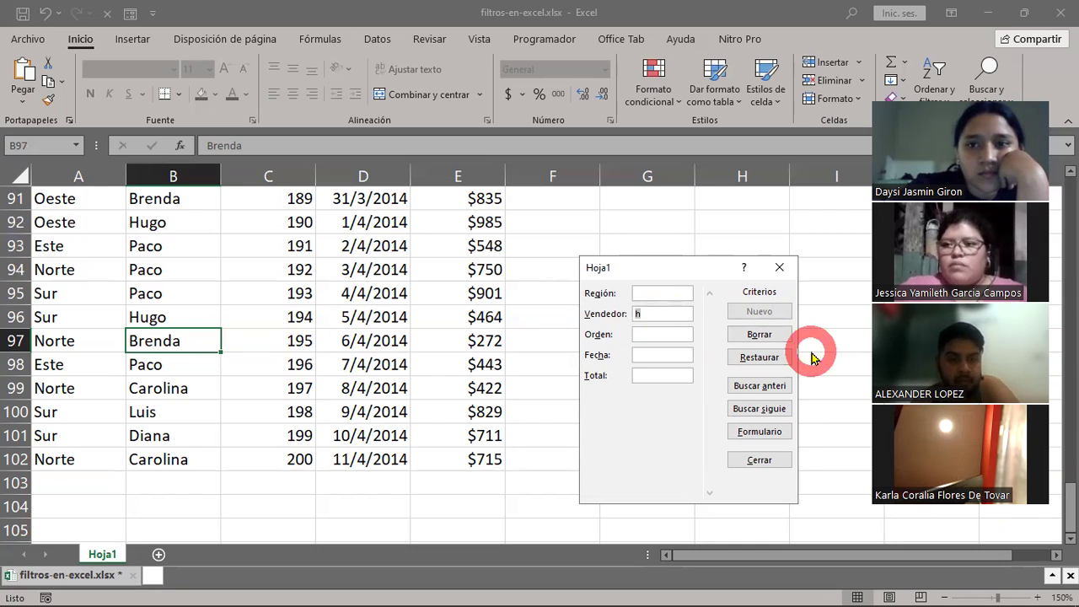
text(*)
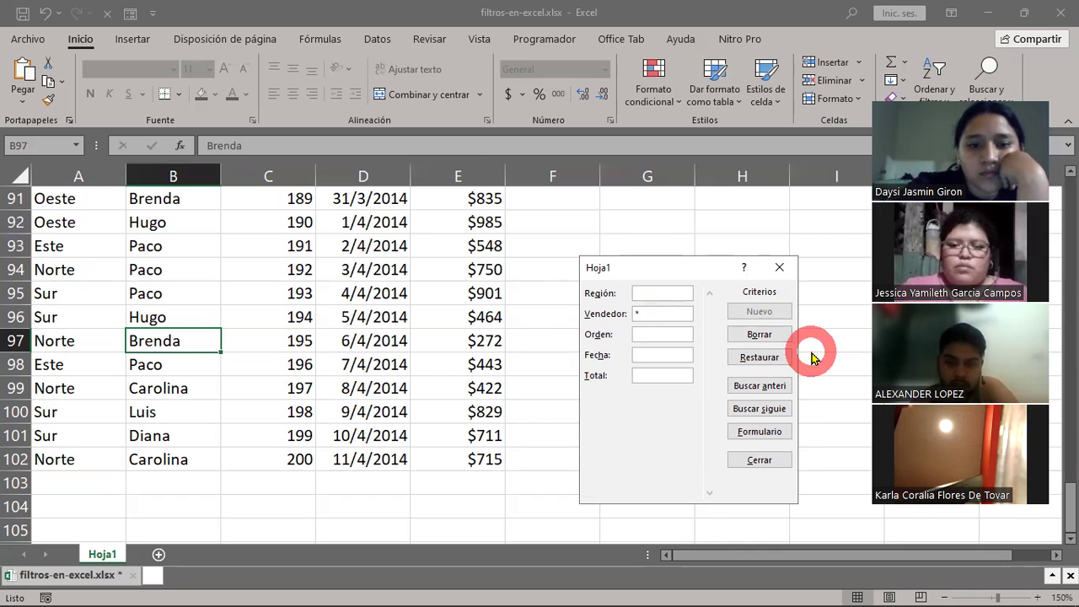
text(a)
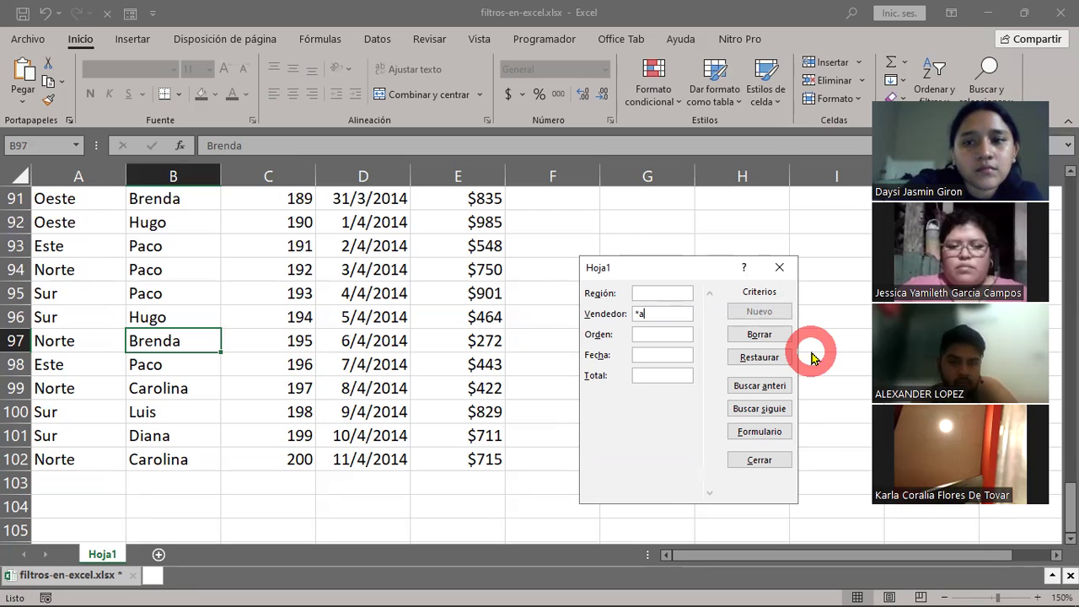
Search forward through the first records matching *a.
click(753, 410)
click(753, 410)
click(753, 411)
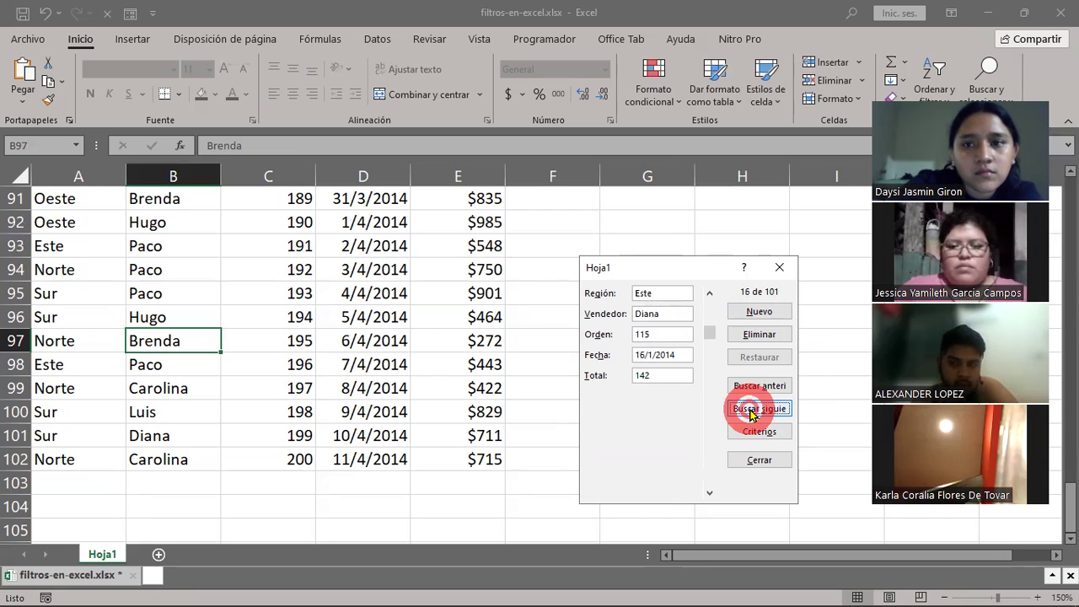
click(754, 410)
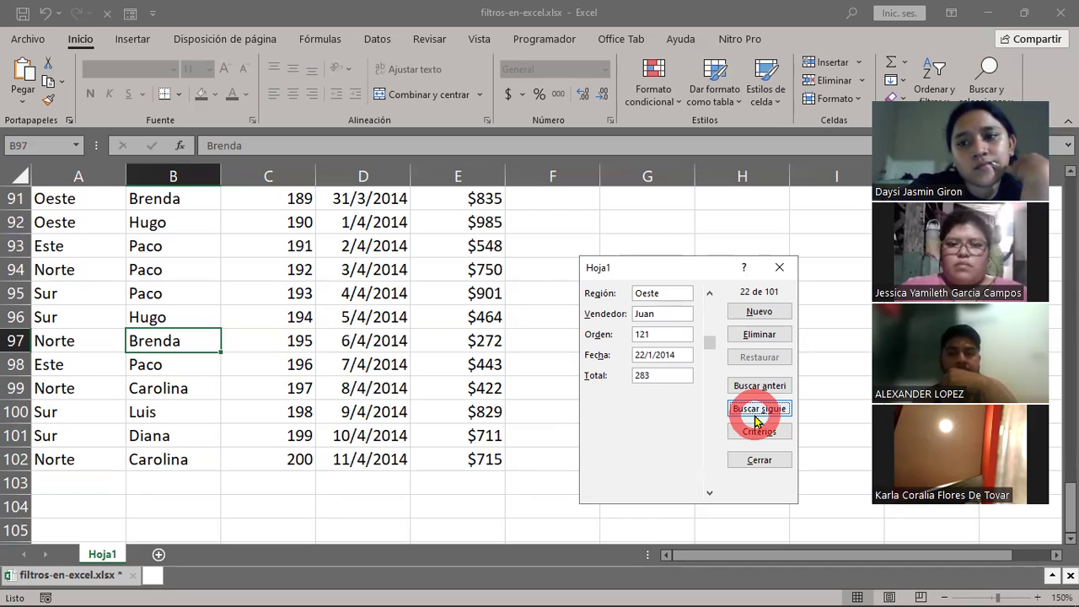
click(756, 413)
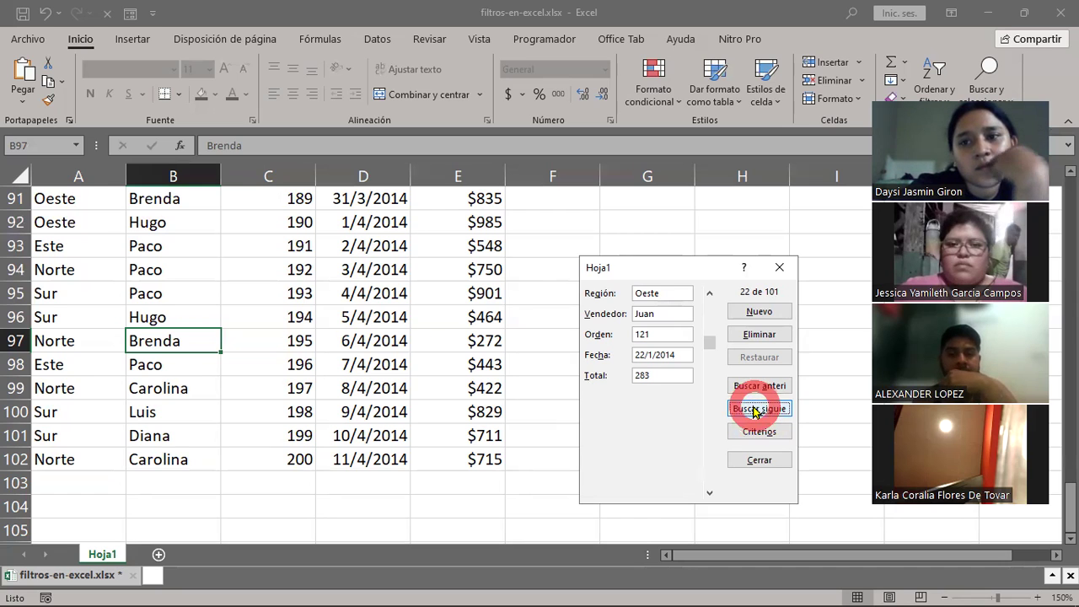
click(757, 413)
click(756, 413)
click(757, 413)
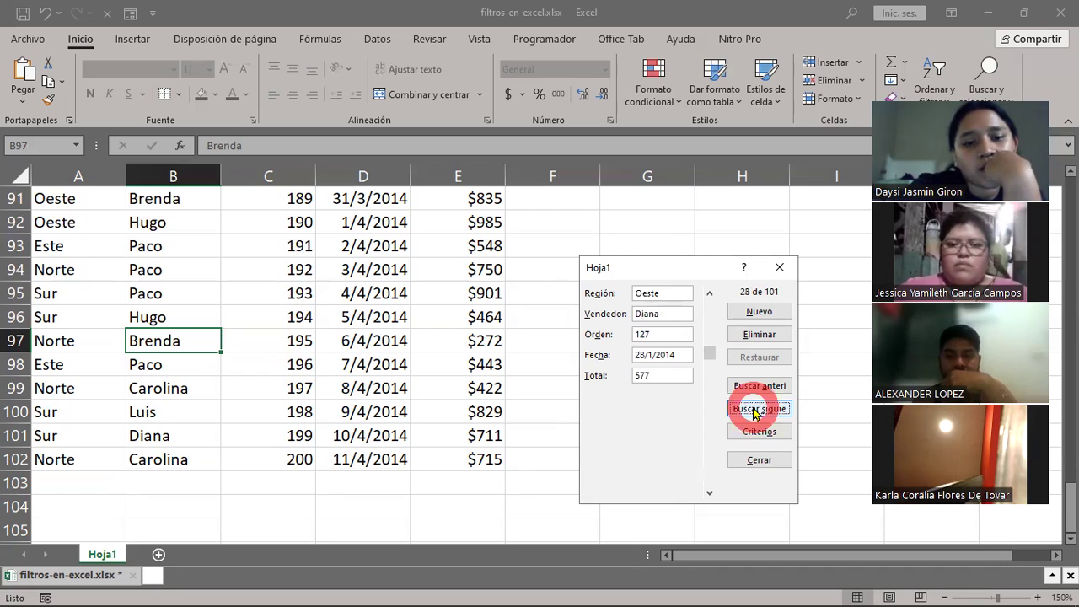
click(756, 414)
click(757, 414)
click(756, 413)
click(756, 413)
click(757, 414)
click(756, 413)
click(756, 413)
click(756, 413)
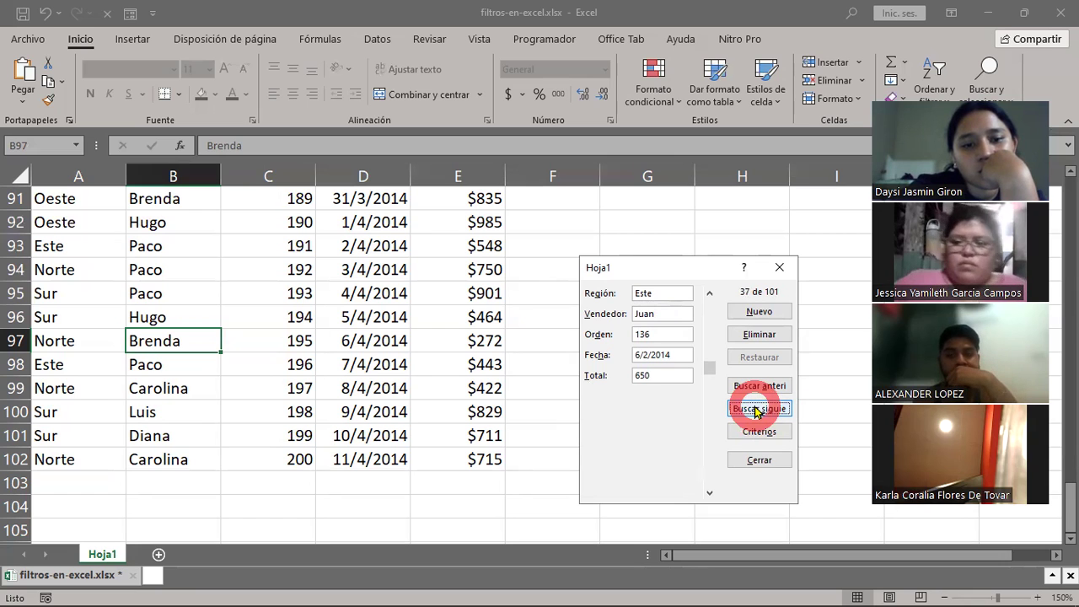
click(756, 412)
click(757, 412)
click(757, 411)
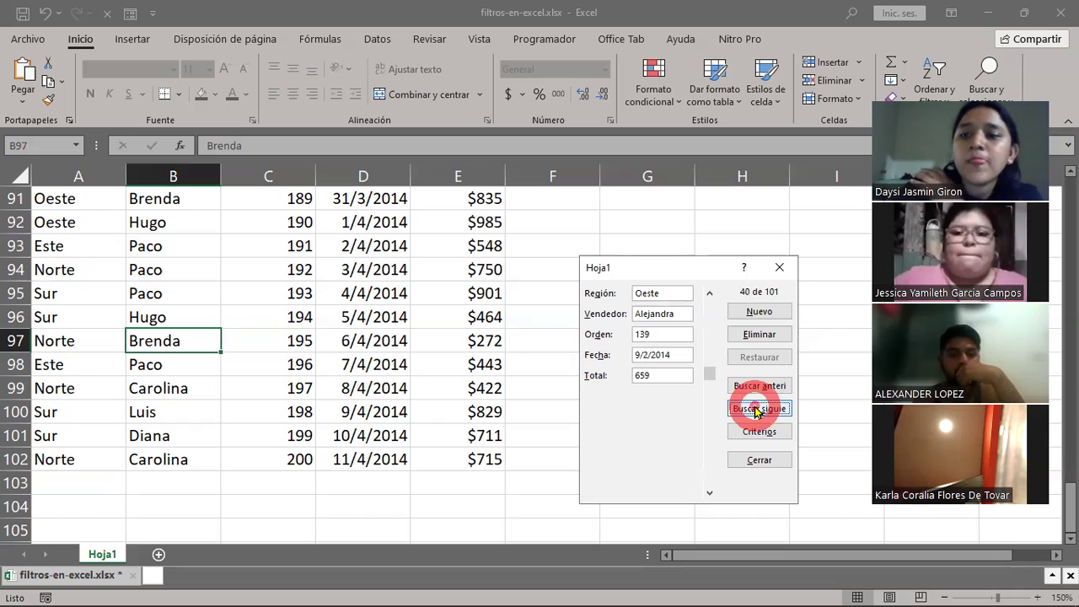
click(756, 412)
click(756, 412)
click(757, 412)
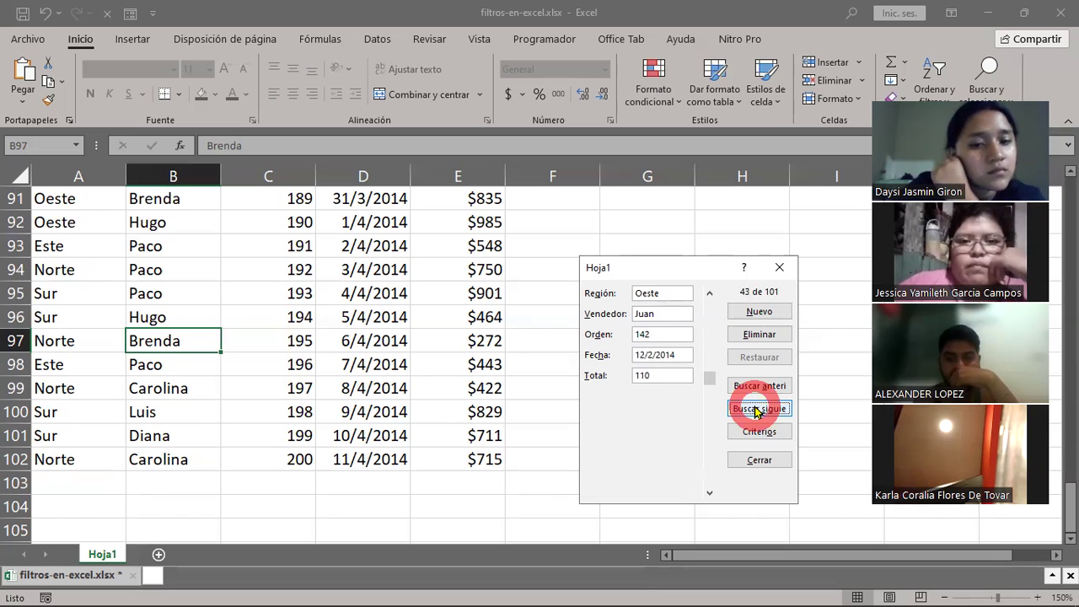
click(756, 411)
click(756, 412)
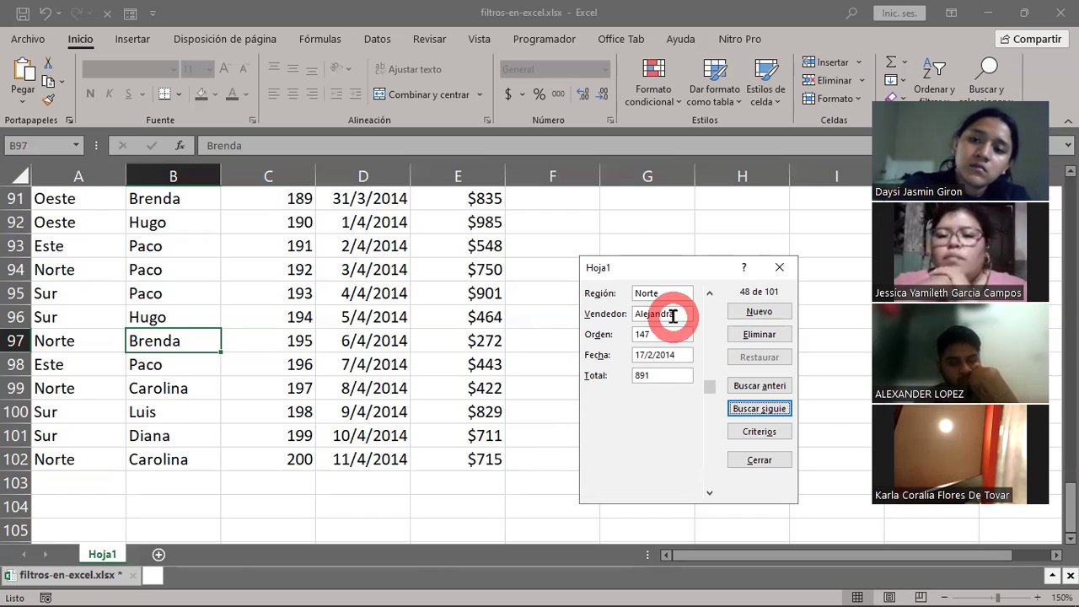
Review the *a seller criterion and jump forward through four matching records.
click(749, 435)
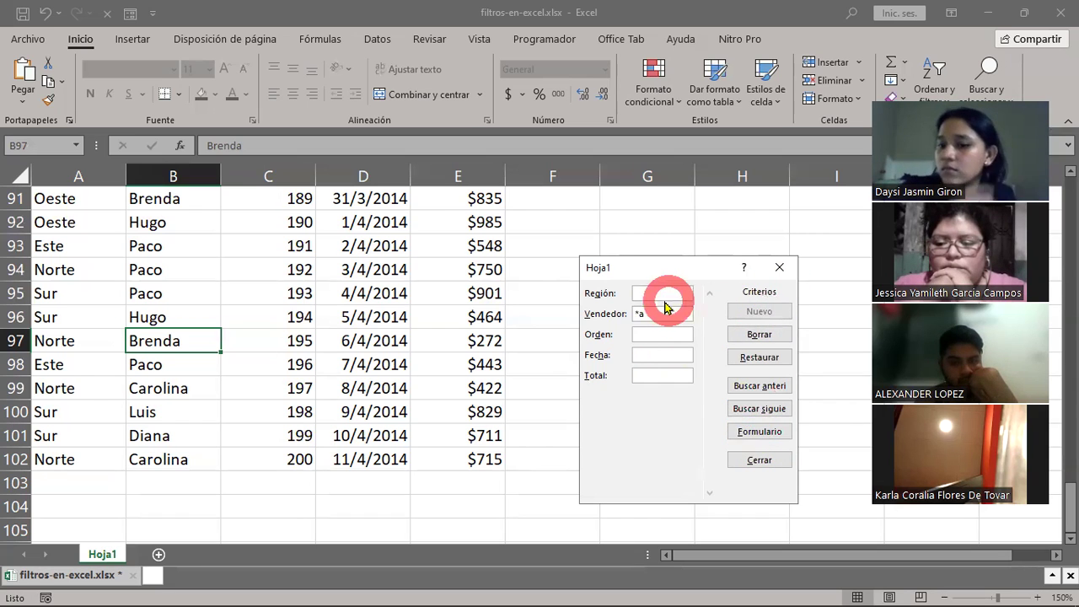
click(657, 314)
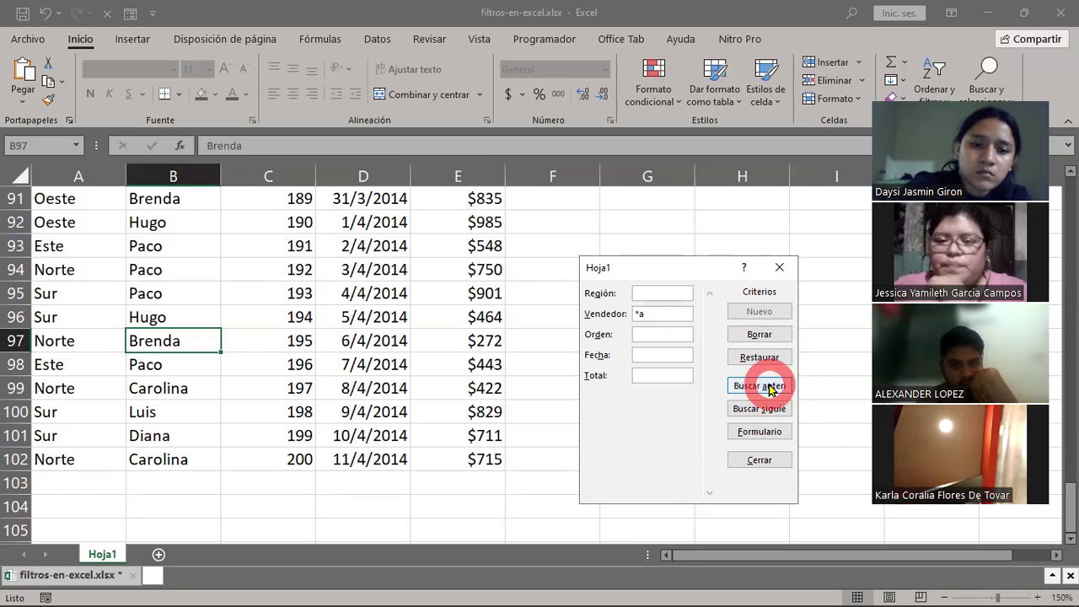
click(769, 412)
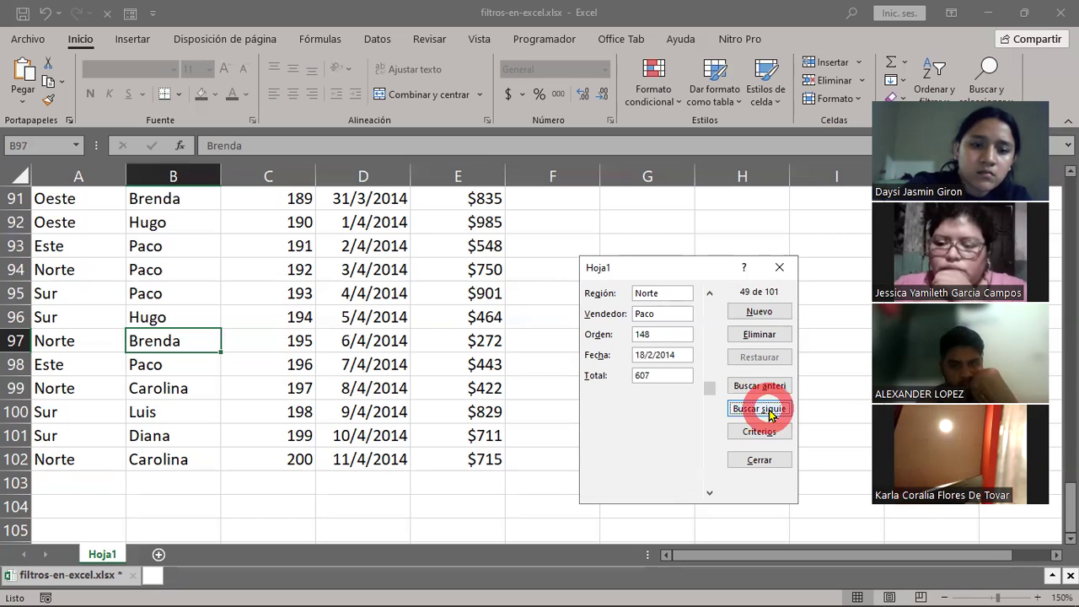
click(769, 412)
click(769, 412)
click(770, 412)
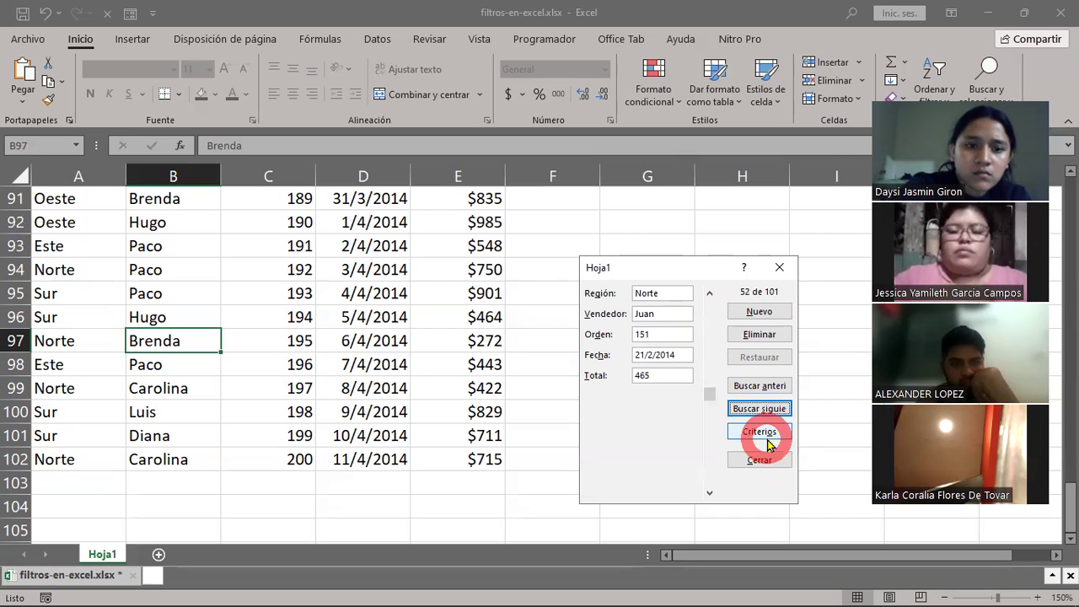
Step back through earlier *a matches to record 45: Este, Alejandra, order 144, total 473.
click(757, 432)
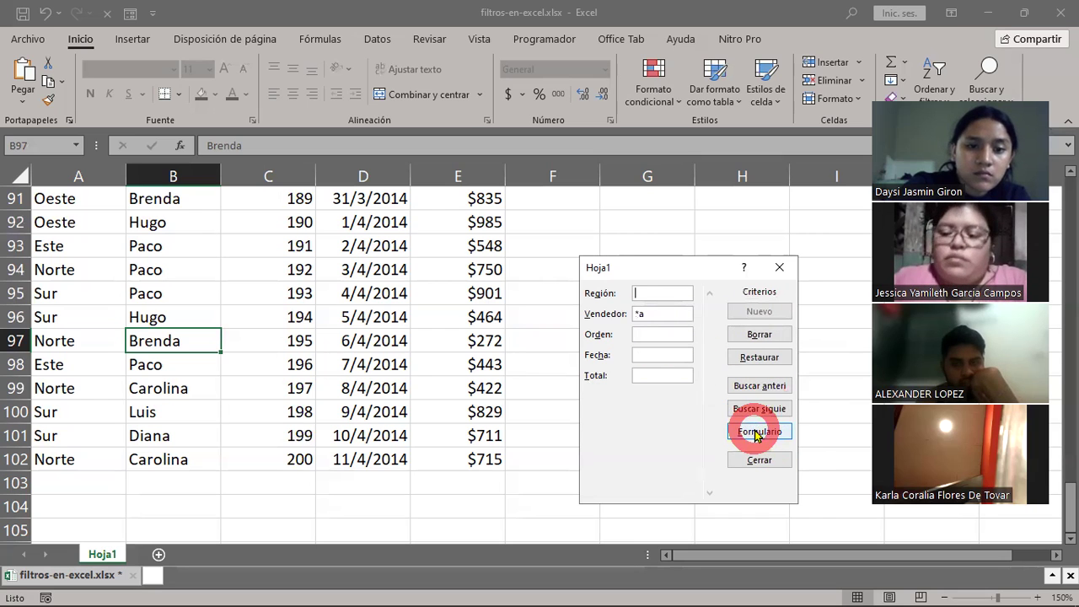
click(759, 386)
click(760, 386)
click(760, 386)
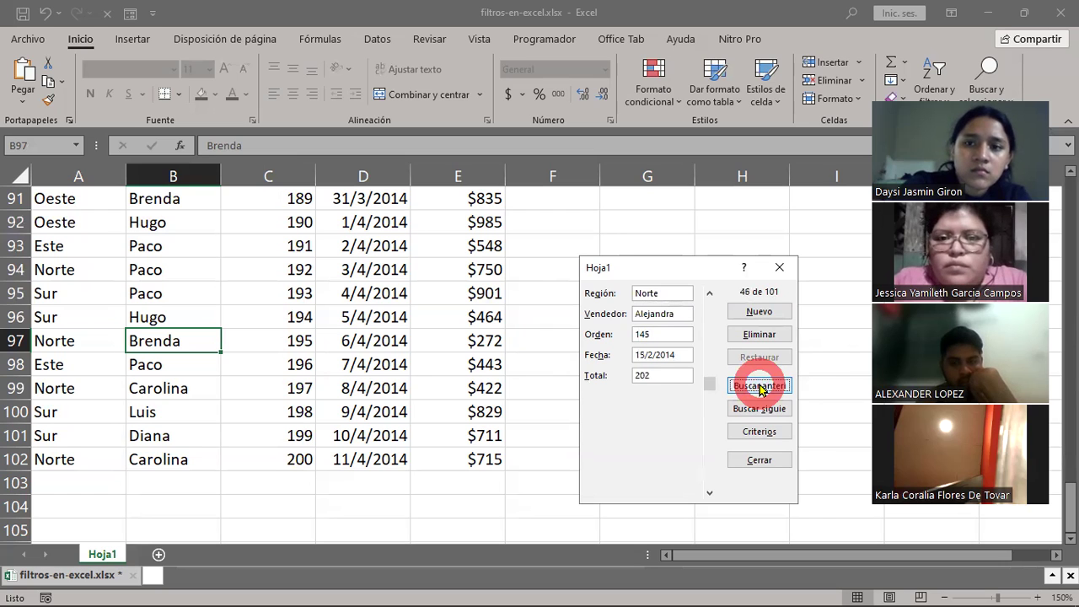
click(760, 386)
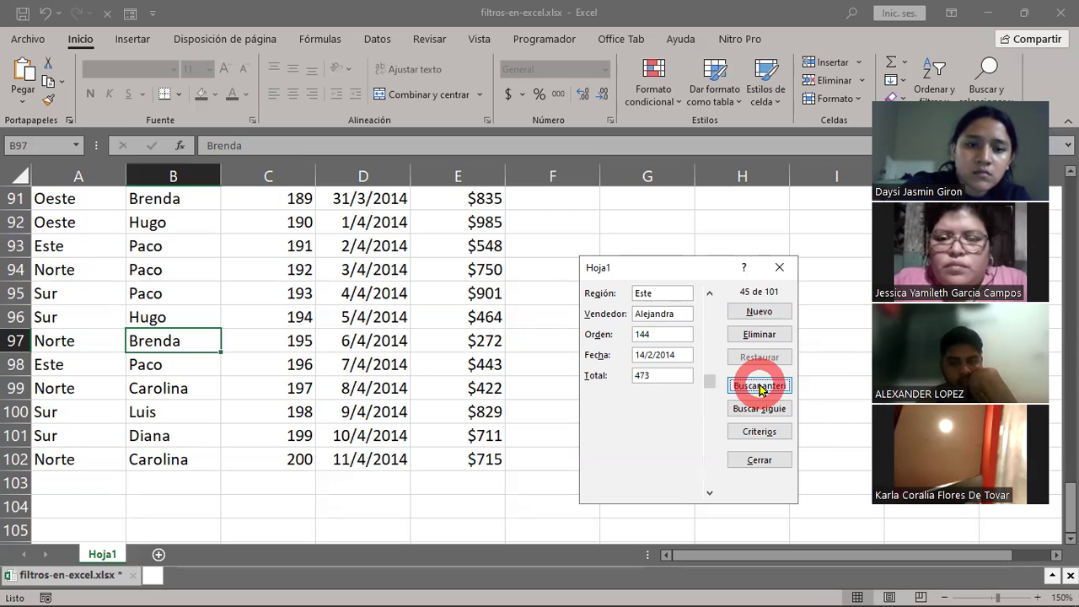
click(762, 460)
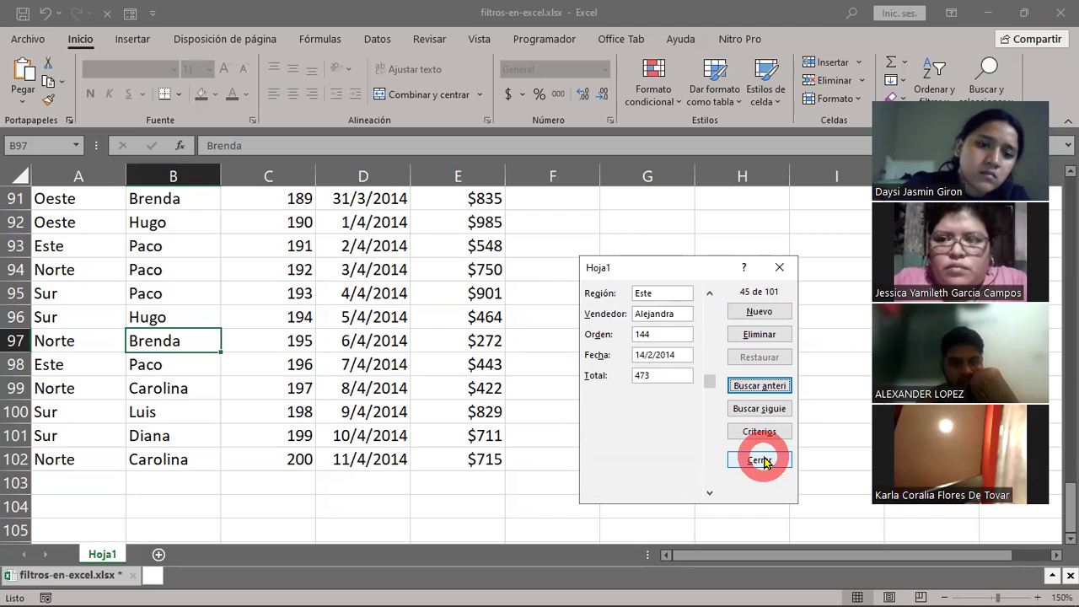
Close and reopen the data form, then search with a Vendedor criterion of *.
click(782, 271)
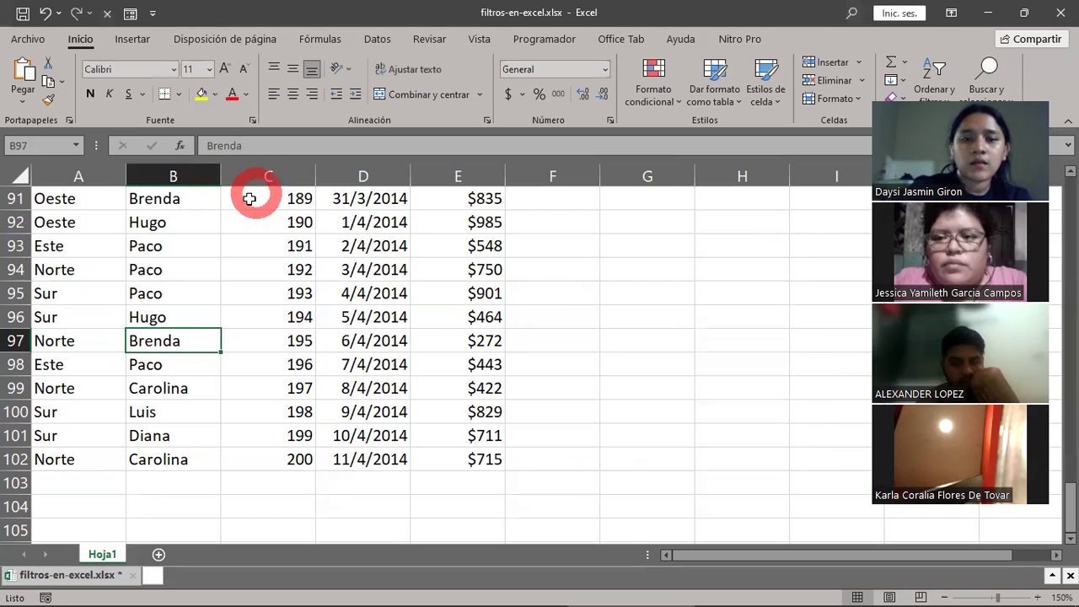
click(132, 14)
click(707, 357)
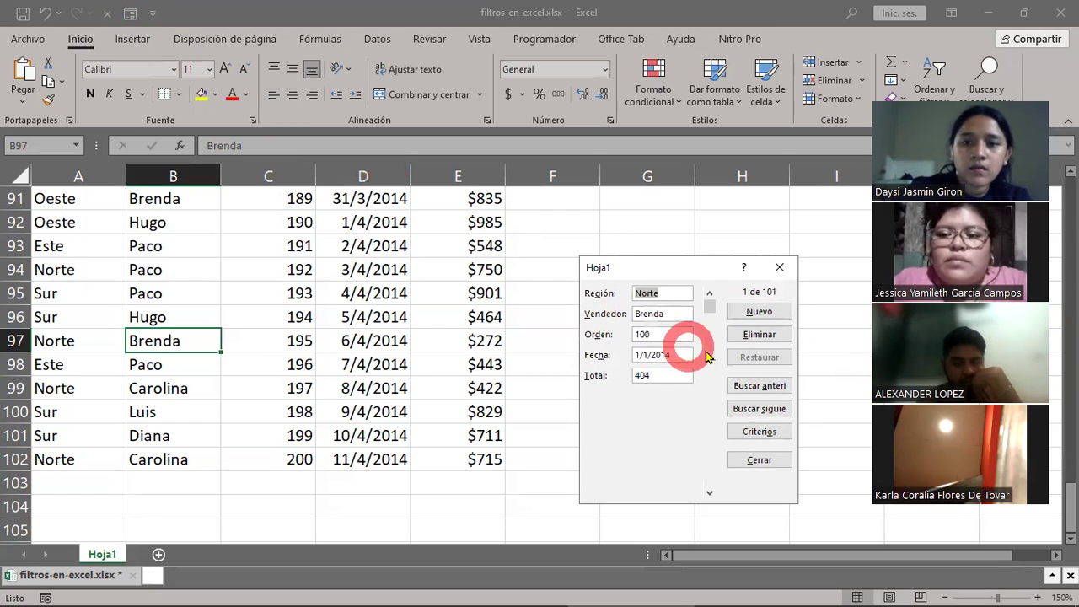
click(759, 432)
click(654, 314)
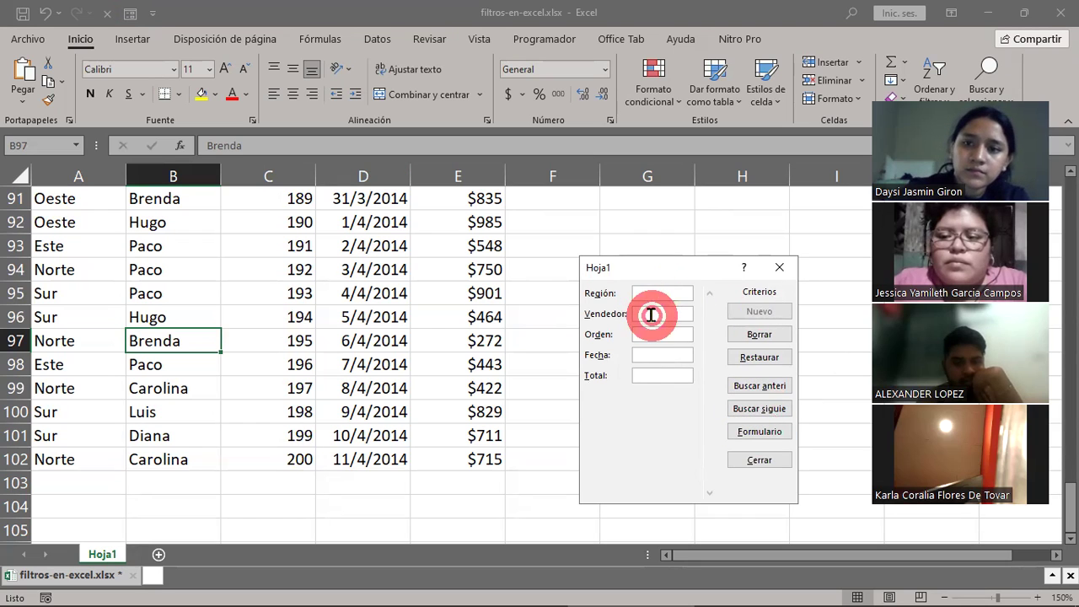
text(*)
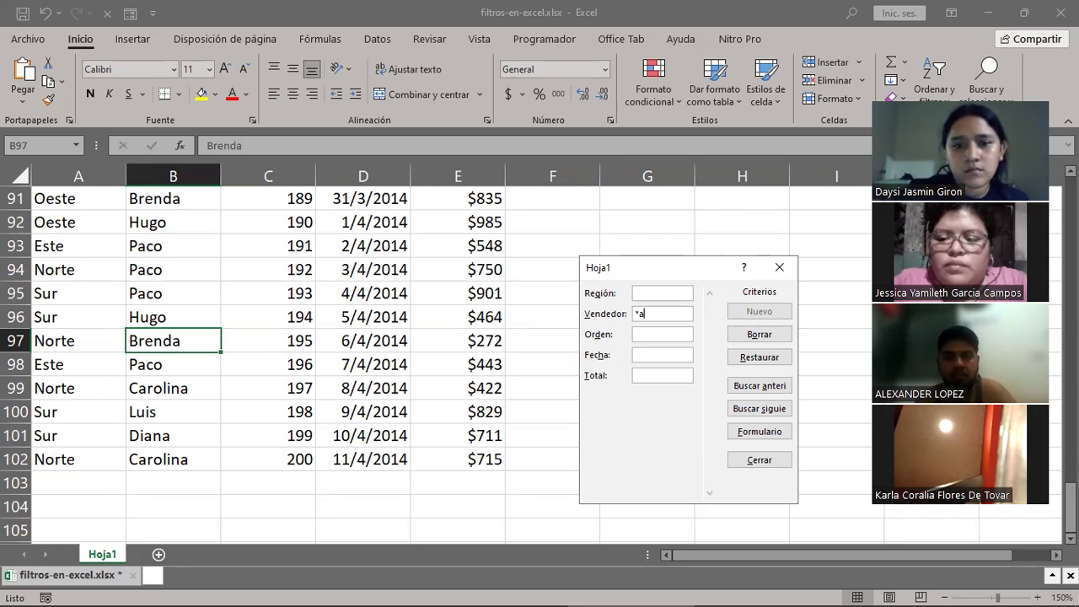
key(Return)
key(Return)
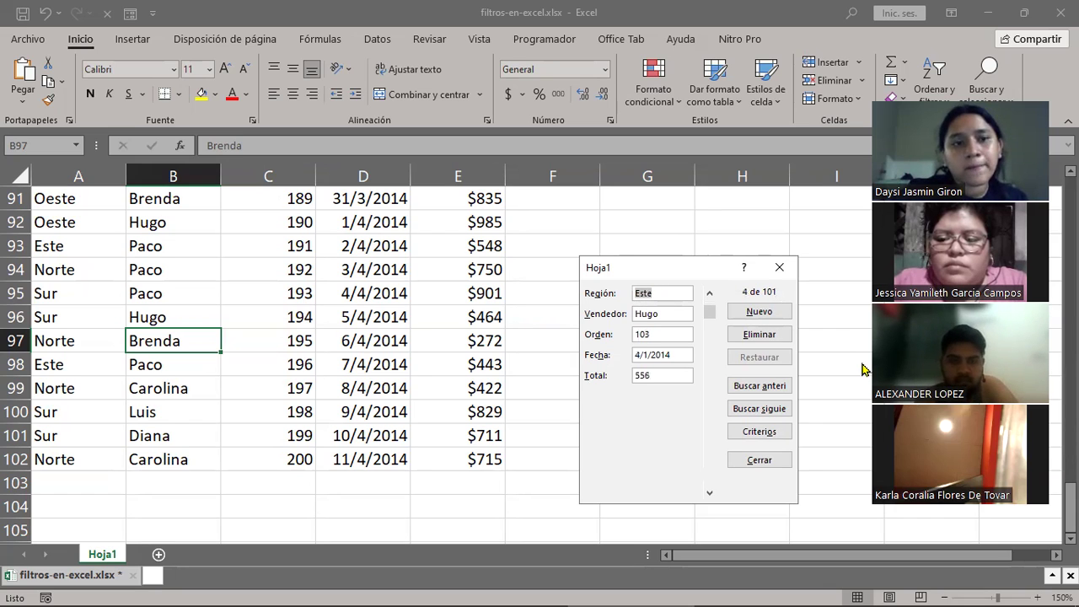
Reopen the data form and set the Vendedor criterion to *a.
click(751, 458)
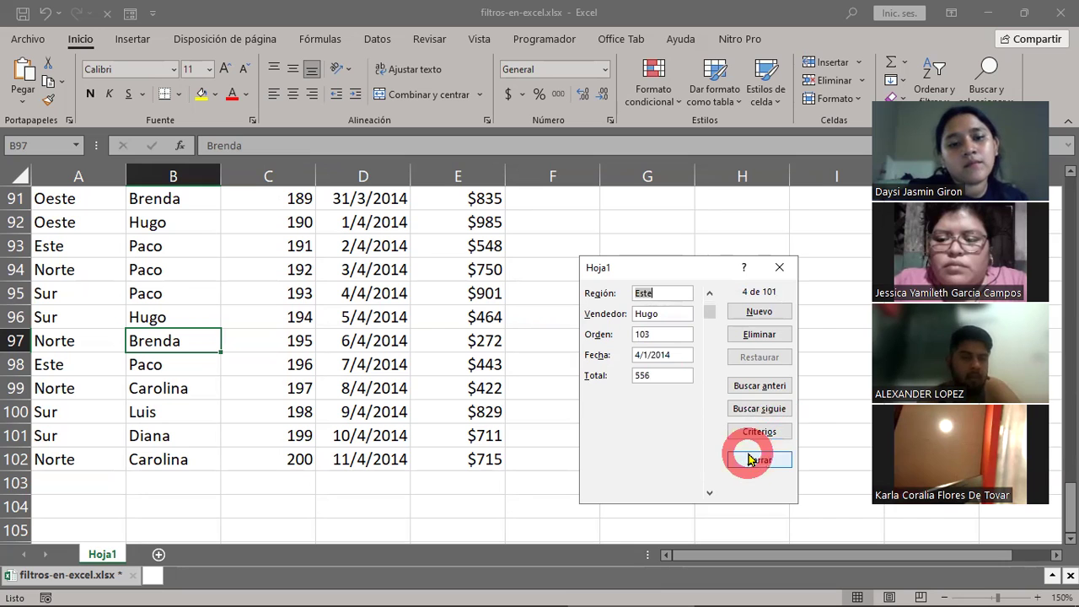
click(132, 15)
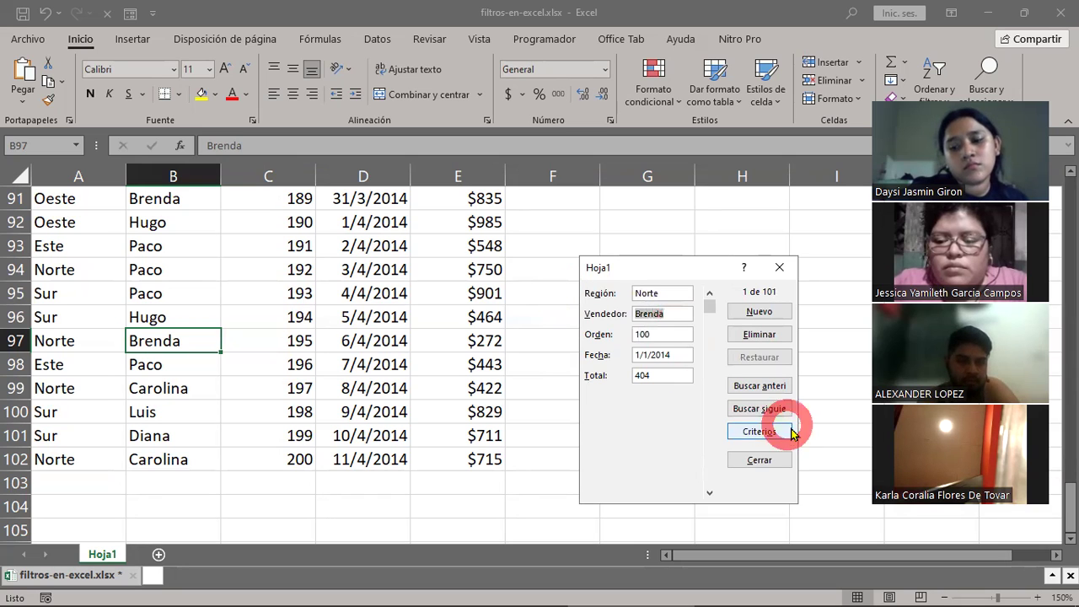
click(759, 431)
click(660, 313)
text(*)
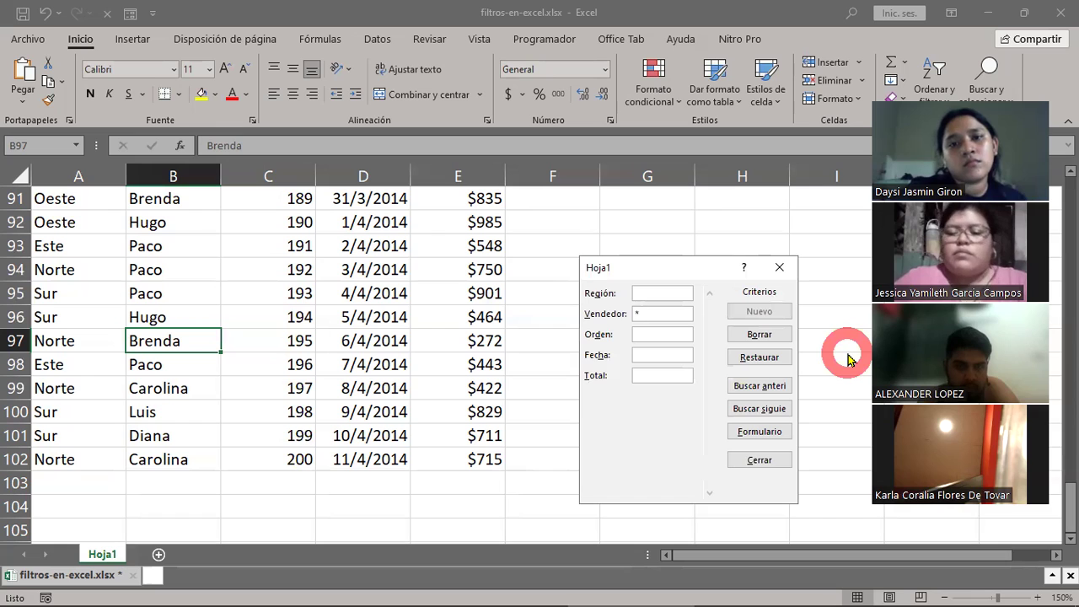
text(a)
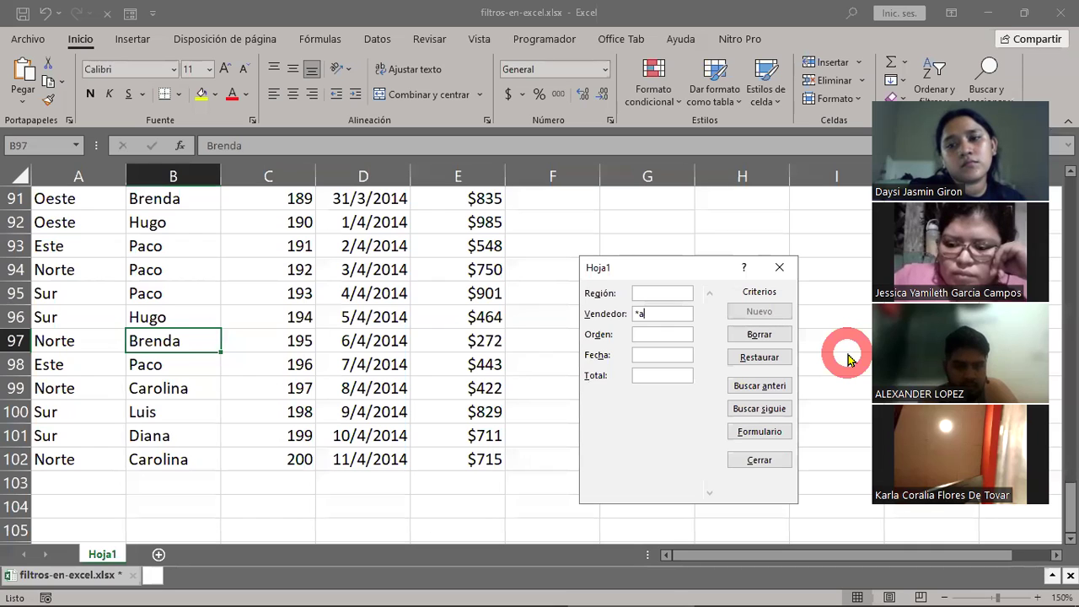
Browse the *a matches up to record 18 (Brenda), then return to the criteria view.
click(758, 409)
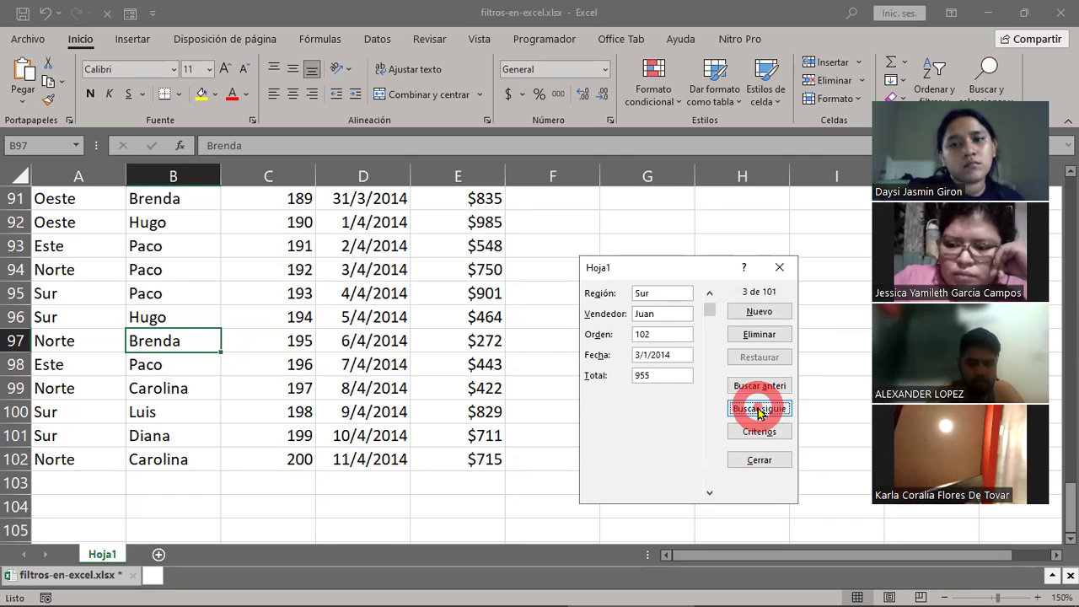
click(758, 409)
click(758, 409)
click(758, 409)
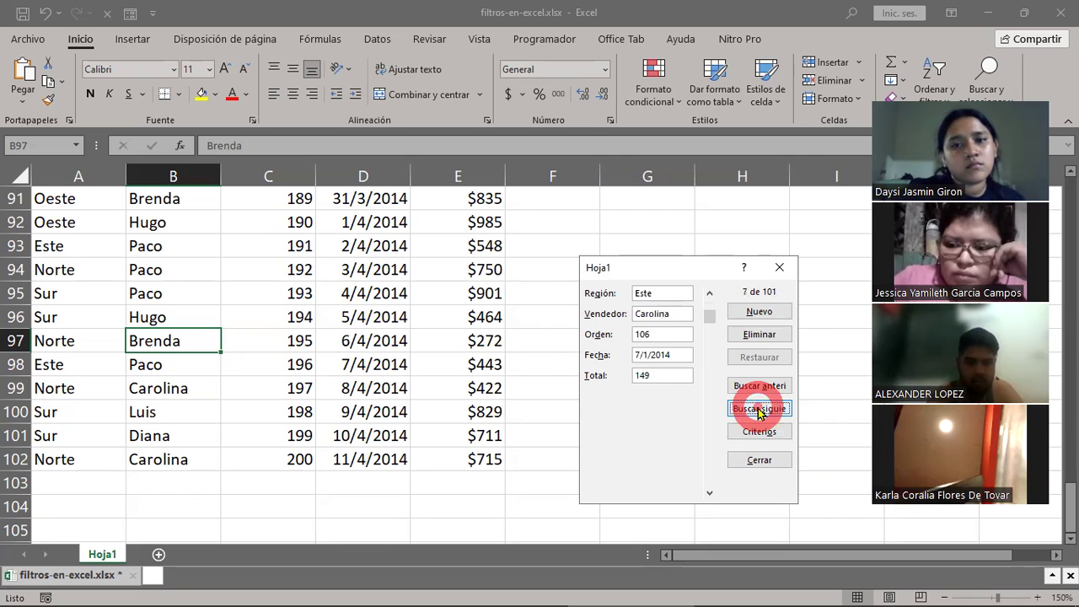
click(758, 409)
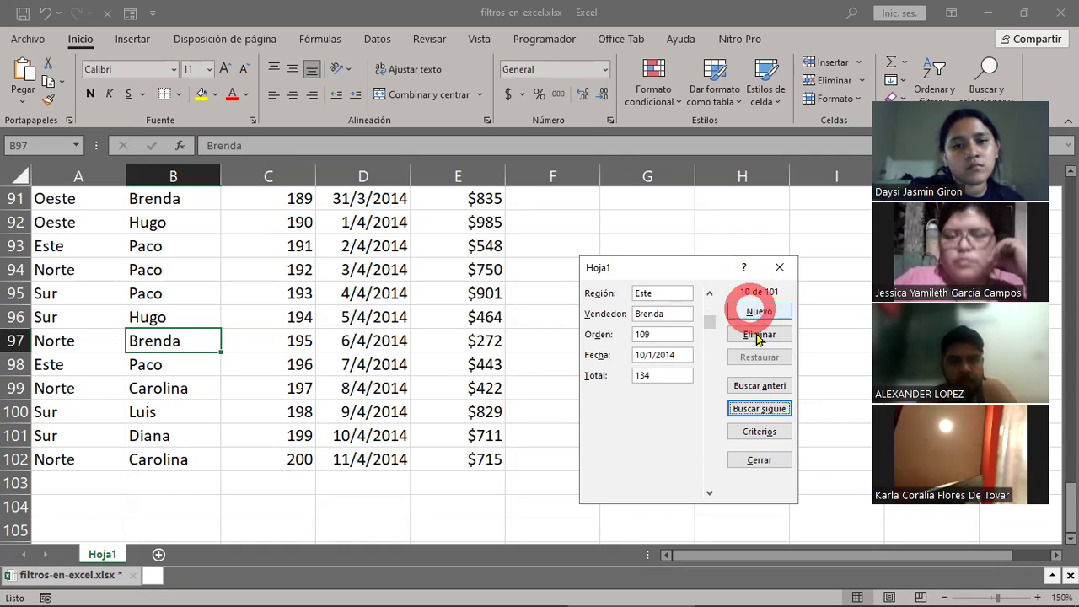
click(747, 412)
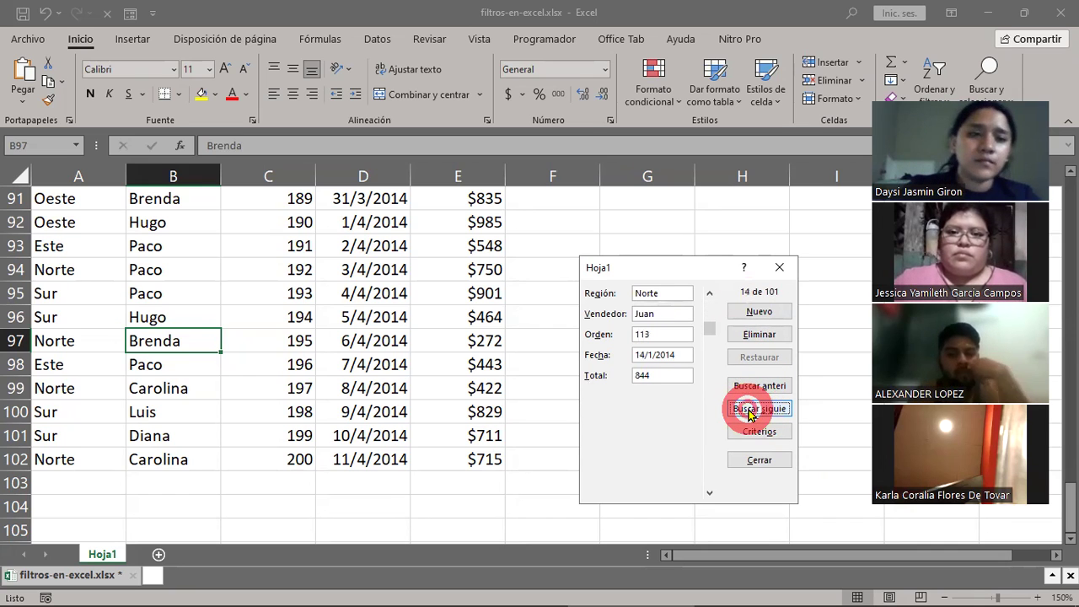
click(749, 413)
click(749, 414)
click(749, 413)
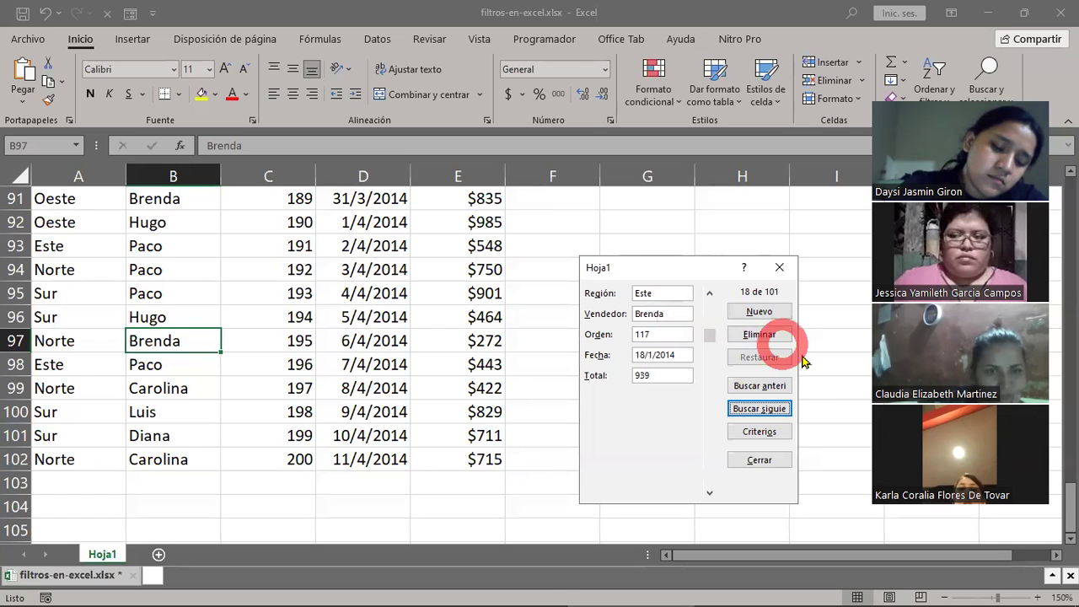
click(763, 431)
text(P)
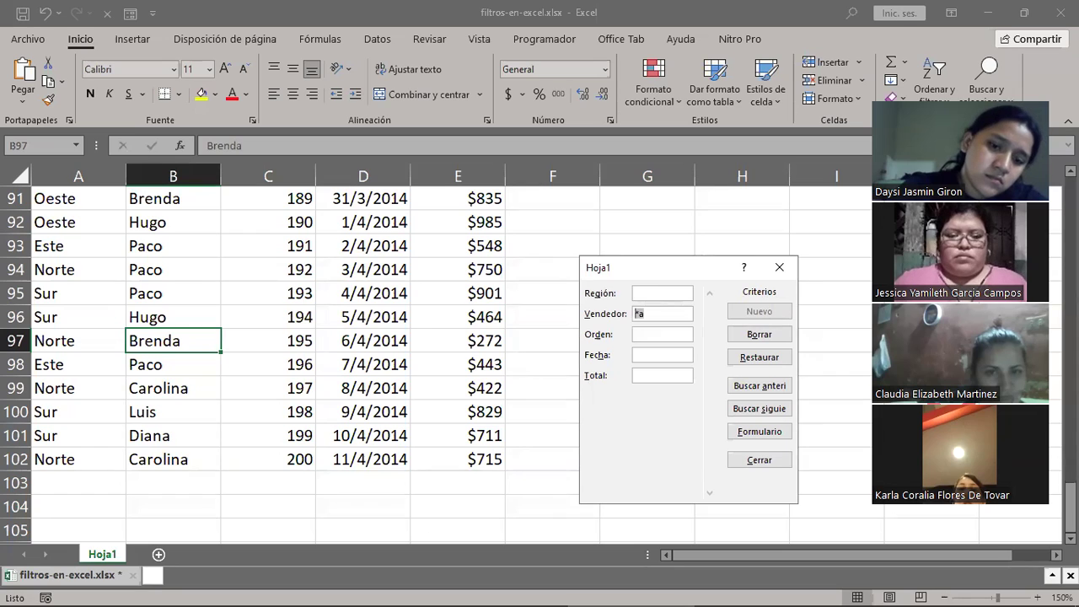
Replace the Vendedor criterion with a* and step through Alejandra's records to record 65 (Oeste, order 164).
text(a*)
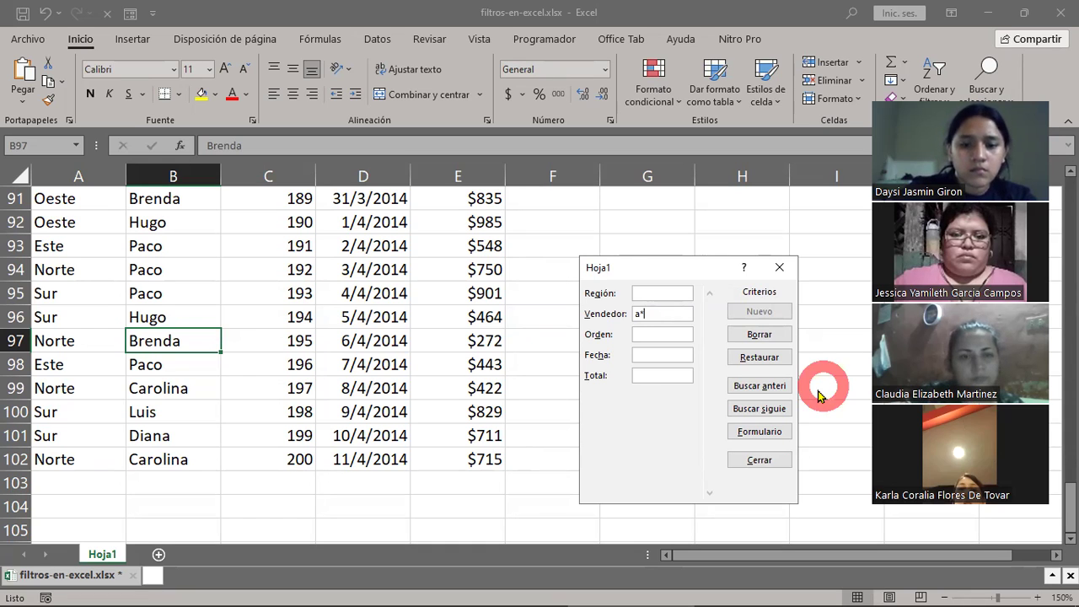
click(756, 409)
click(756, 409)
click(756, 409)
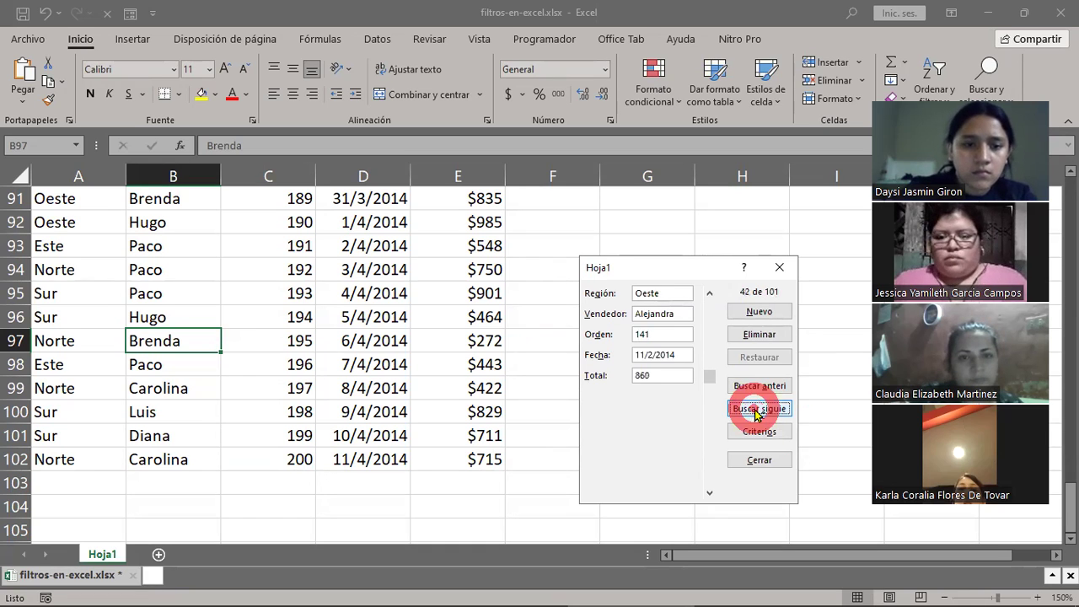
click(757, 409)
click(756, 409)
click(756, 409)
click(757, 409)
click(756, 409)
click(757, 409)
click(757, 409)
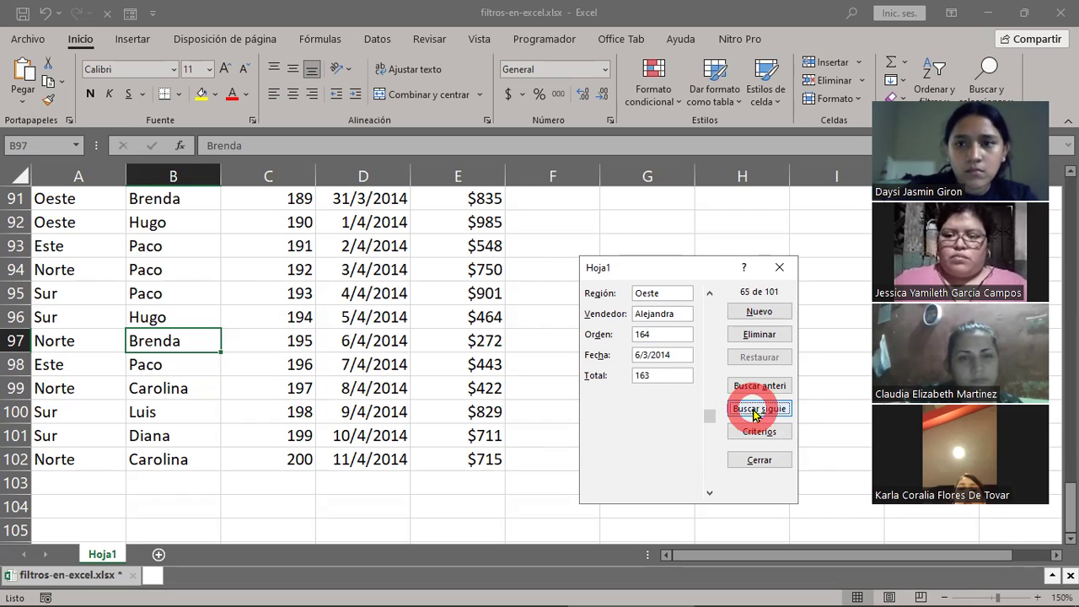
click(756, 411)
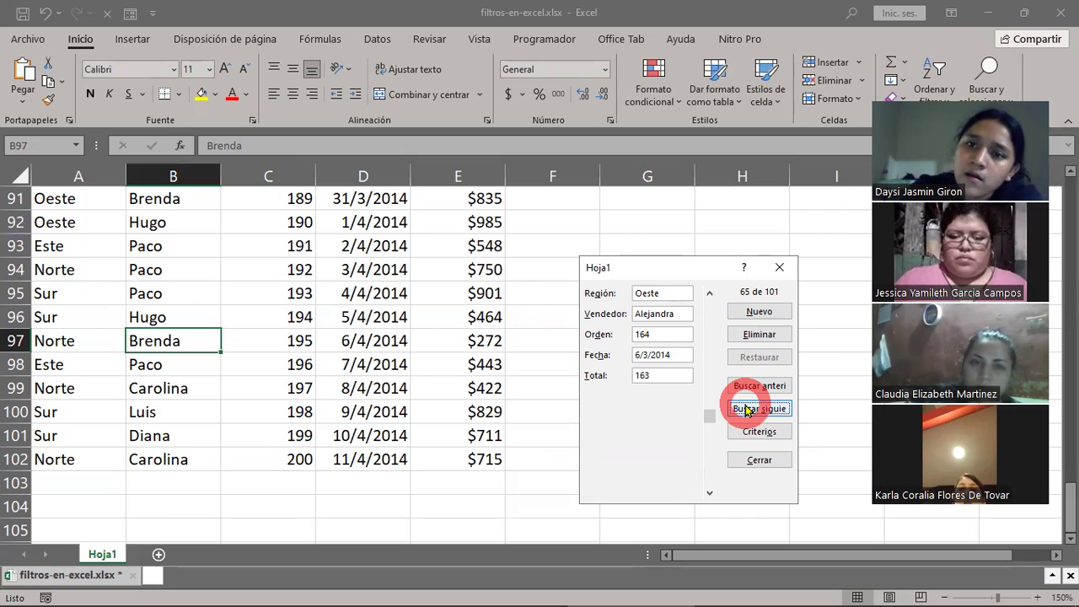
Close the data form and open Formularios.xlsx from the Sesión 3 folder.
click(758, 462)
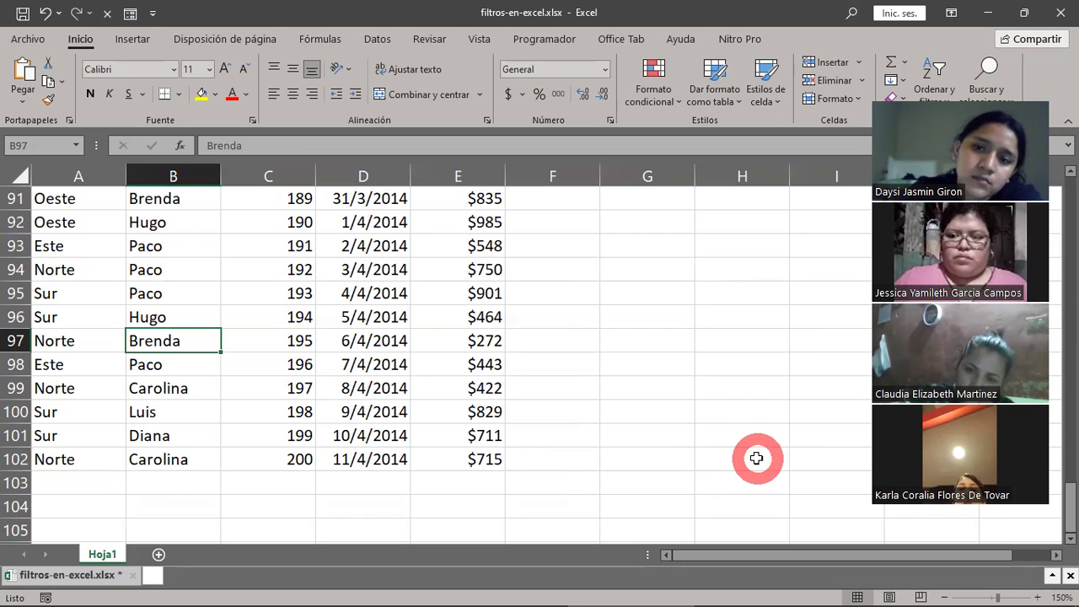
mouse_move(826, 590)
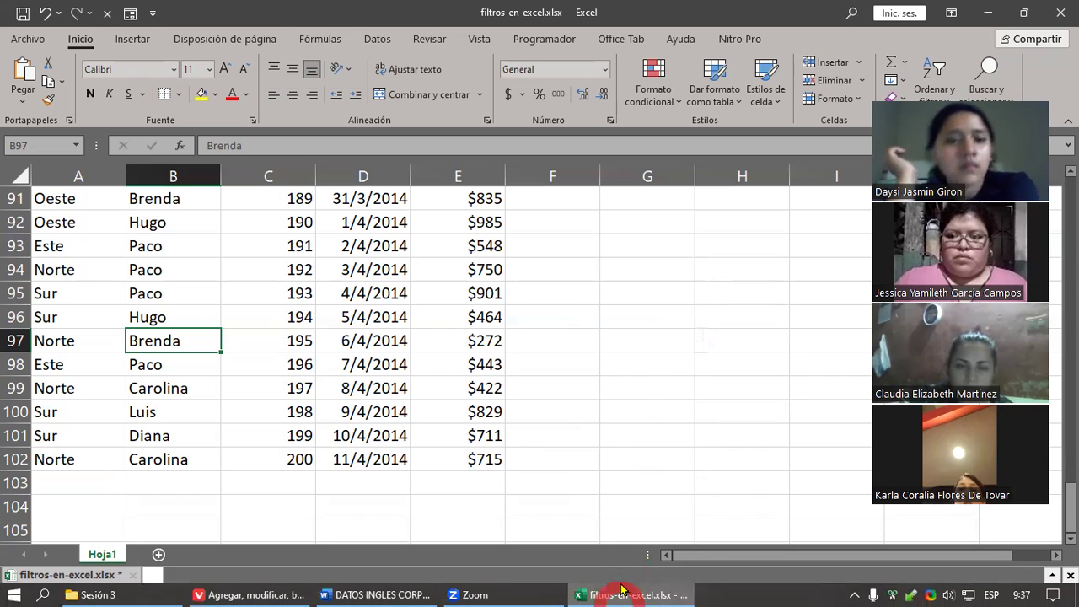
mouse_move(620, 590)
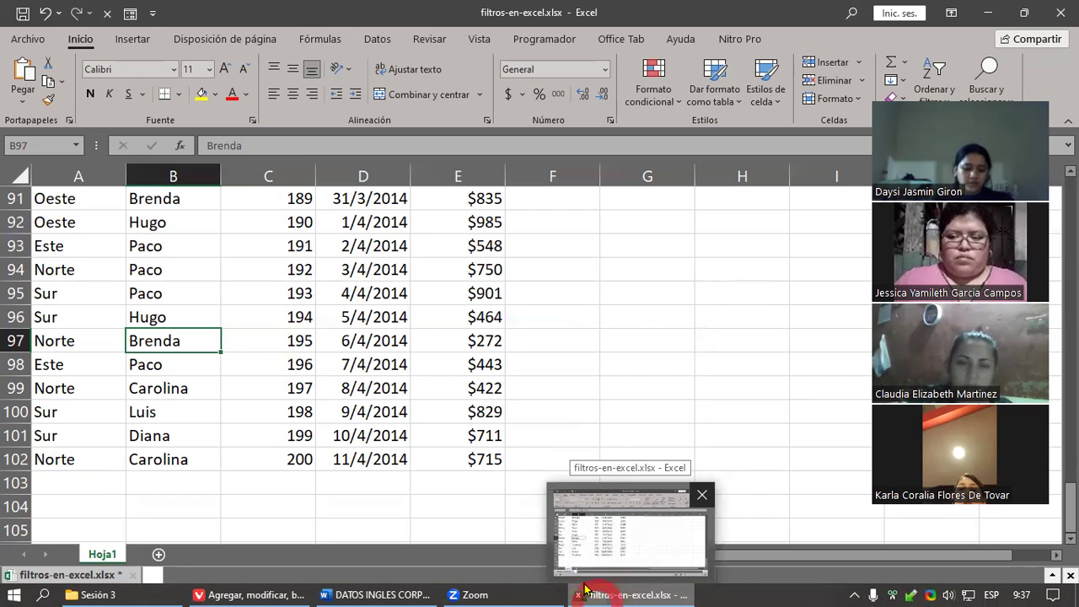
mouse_move(152, 588)
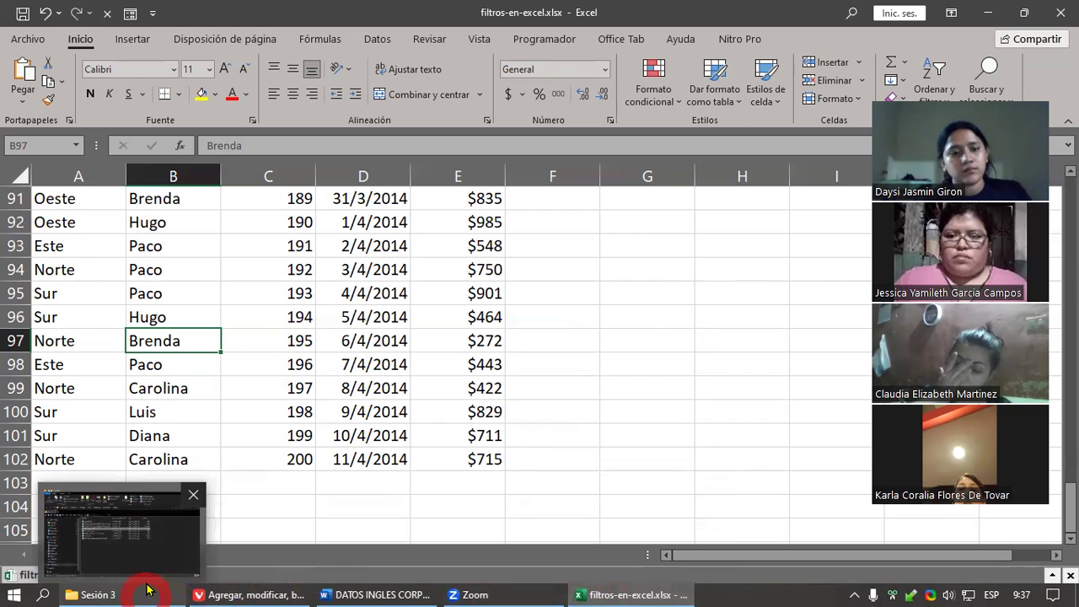
click(143, 590)
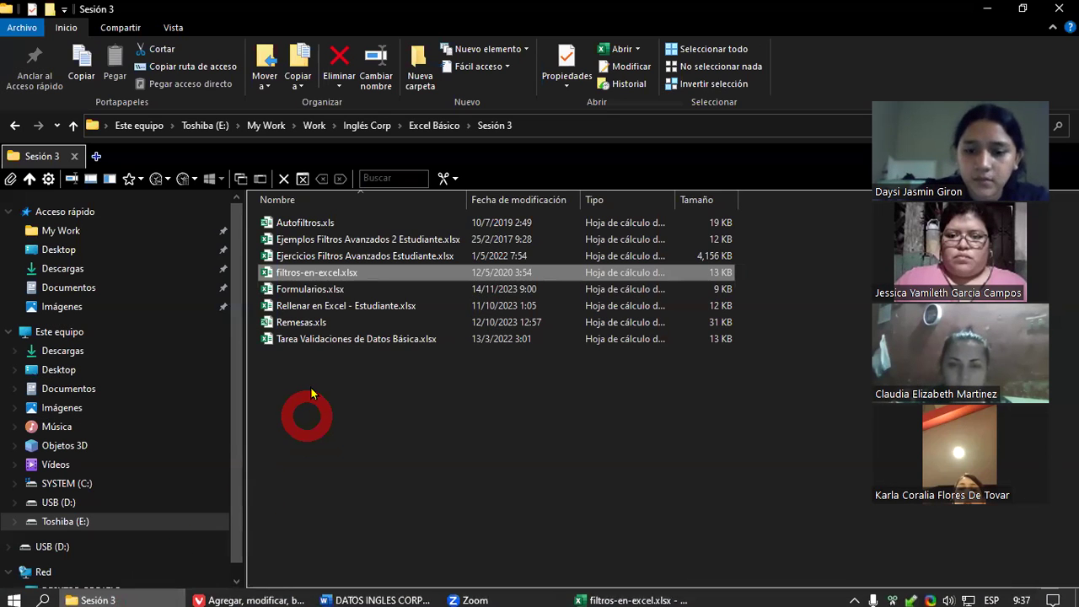
double_click(329, 276)
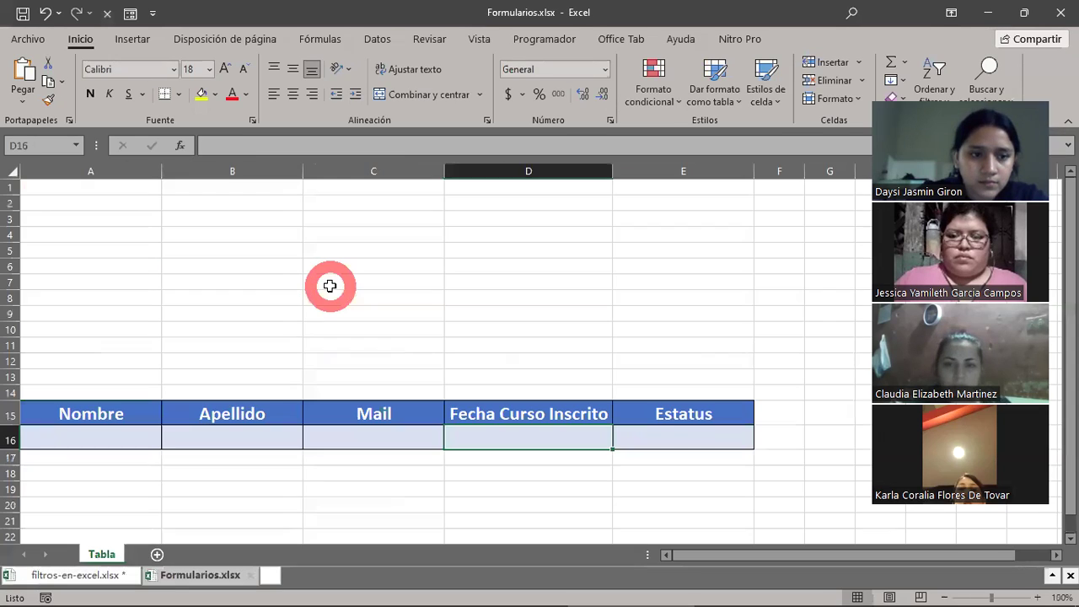
Scroll down the Tabla sheet and start zooming in.
scroll(535, 435, down, 2)
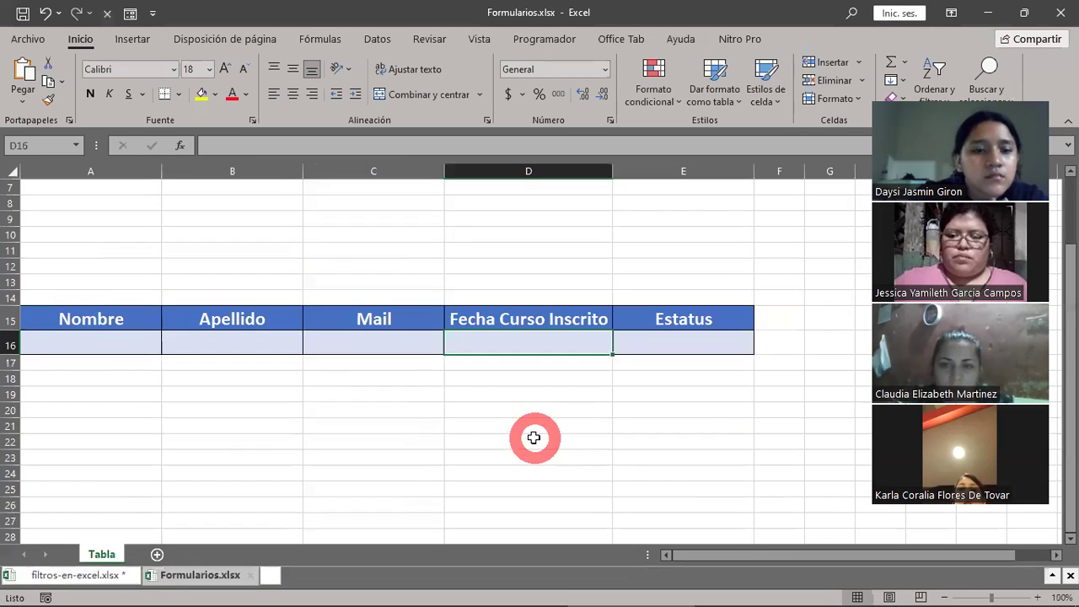
scroll(534, 437, down, 1)
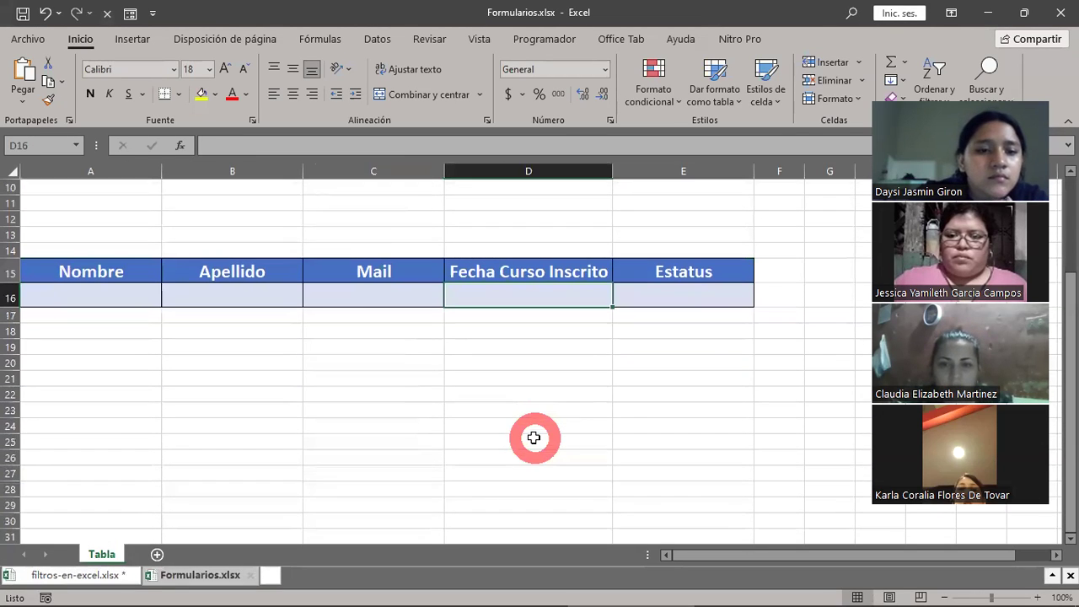
click(1039, 596)
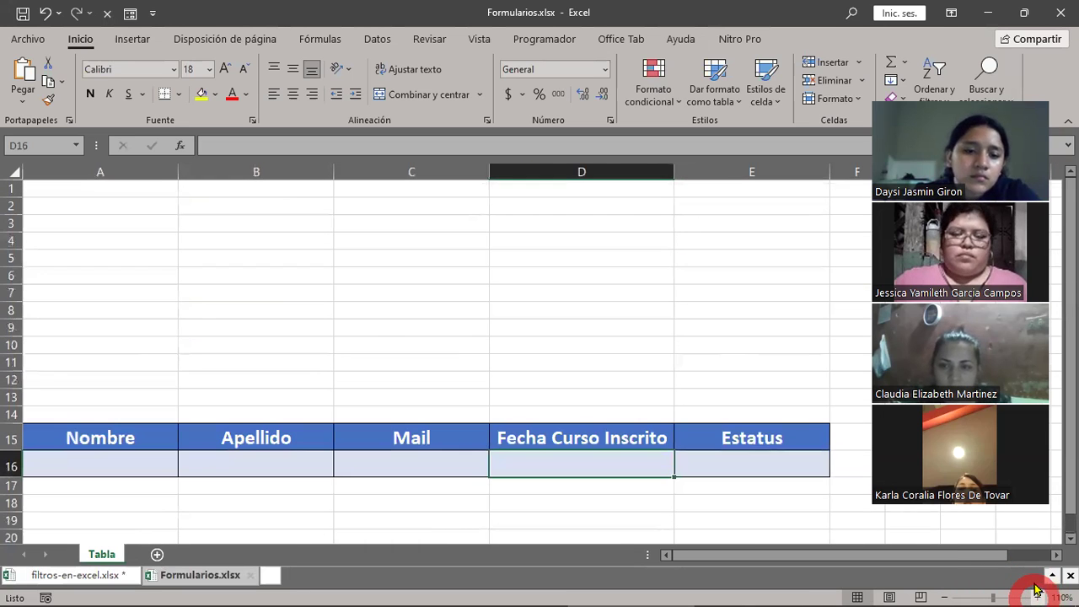
Zoom the sheet to 130% and select each header cell A15–E15, Nombre through Estatus.
click(1038, 597)
click(1038, 597)
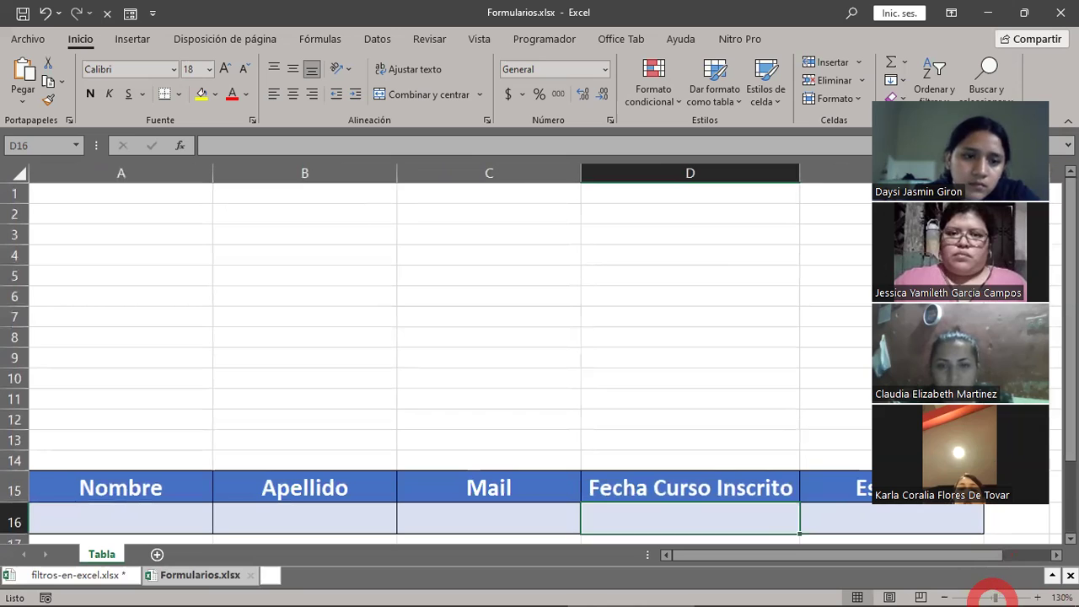
scroll(891, 287, down, 3)
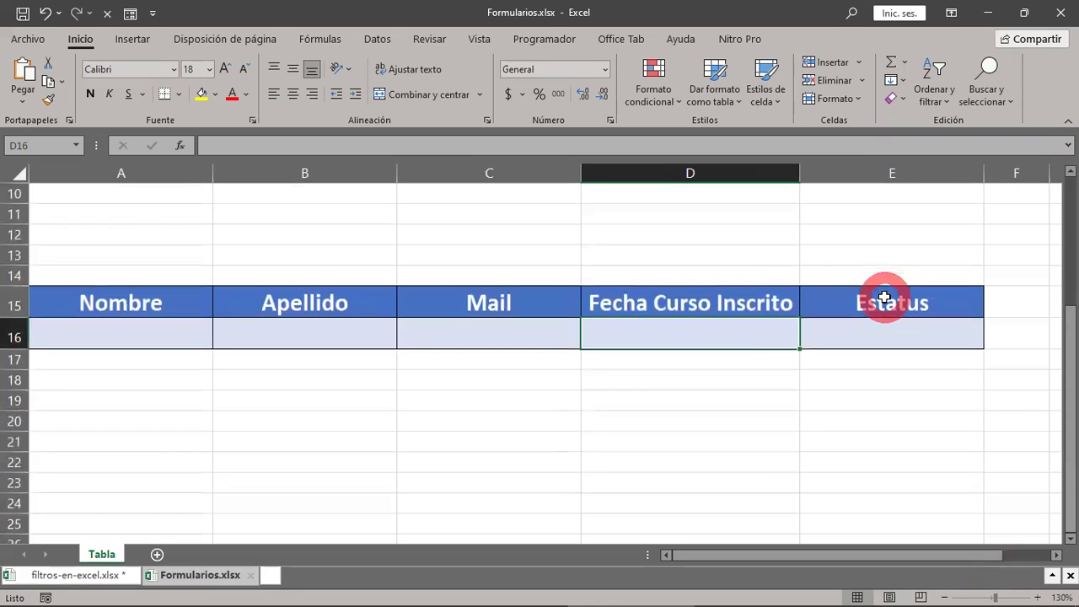
click(133, 302)
click(351, 304)
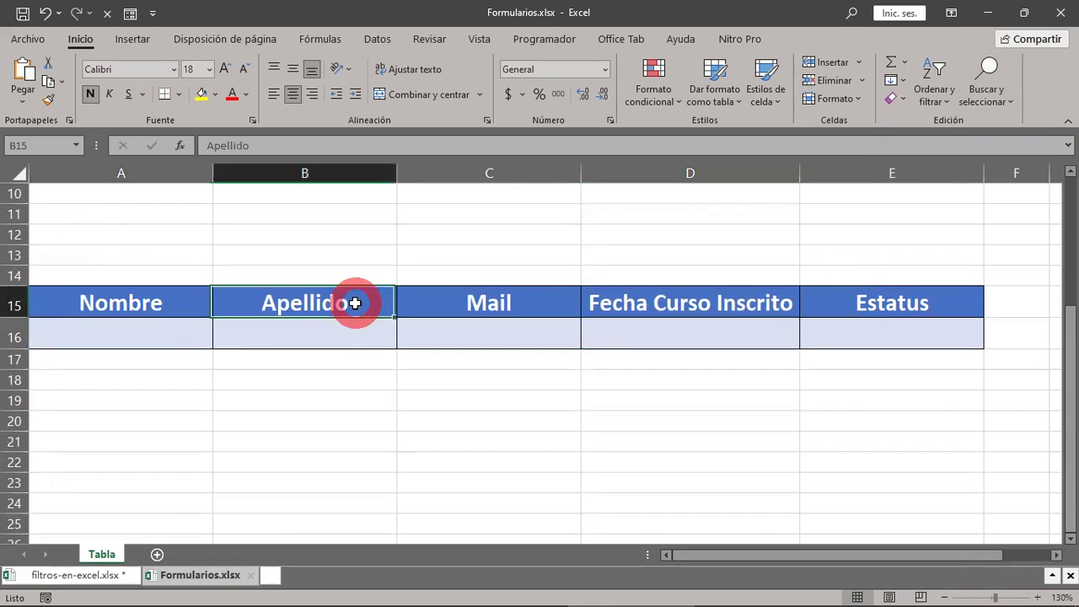
click(502, 302)
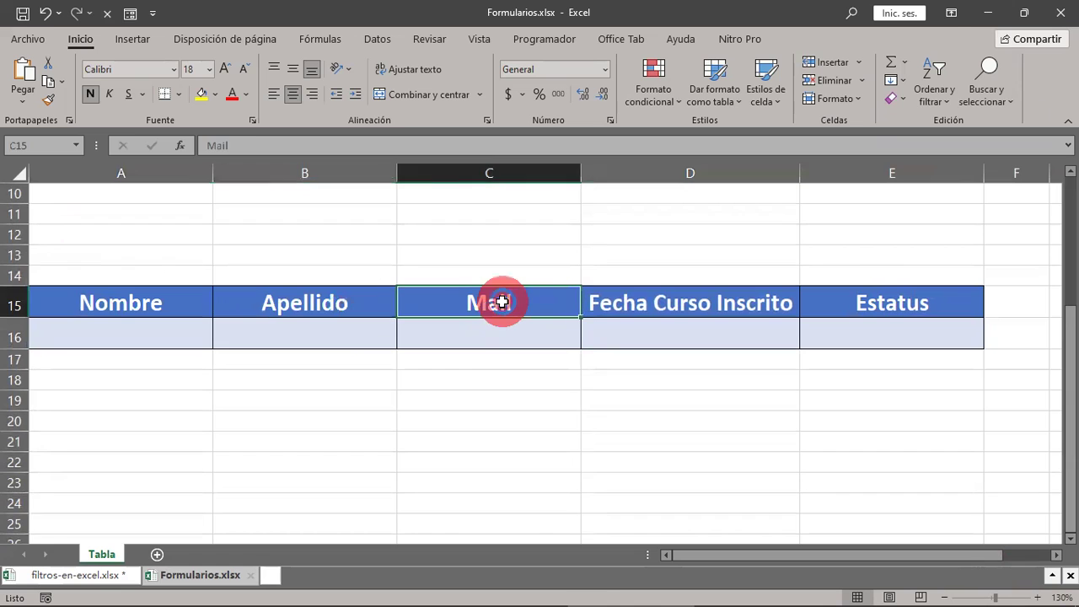
click(656, 306)
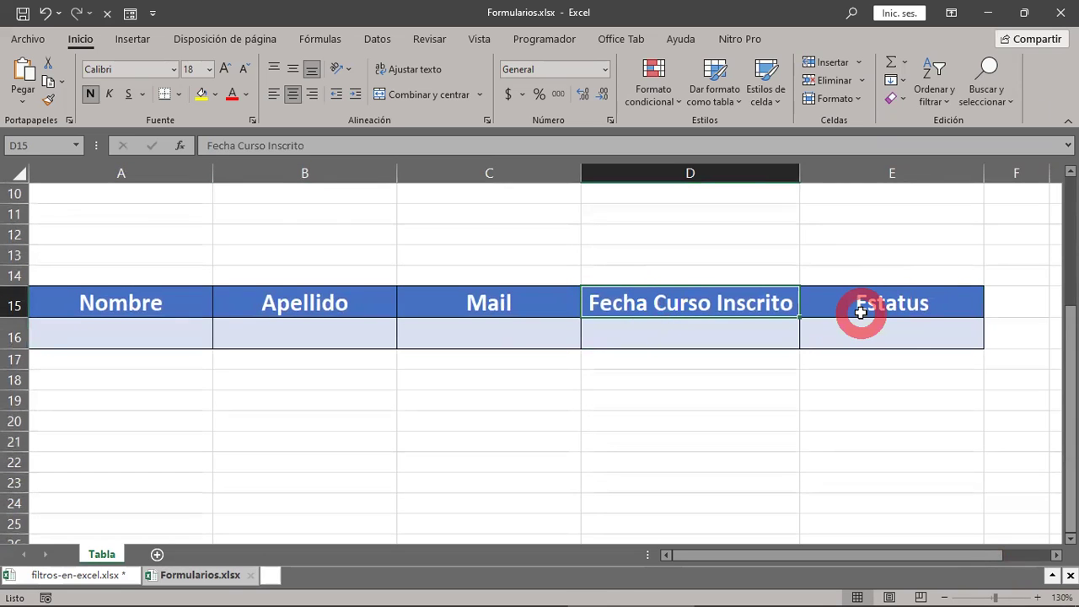
click(924, 309)
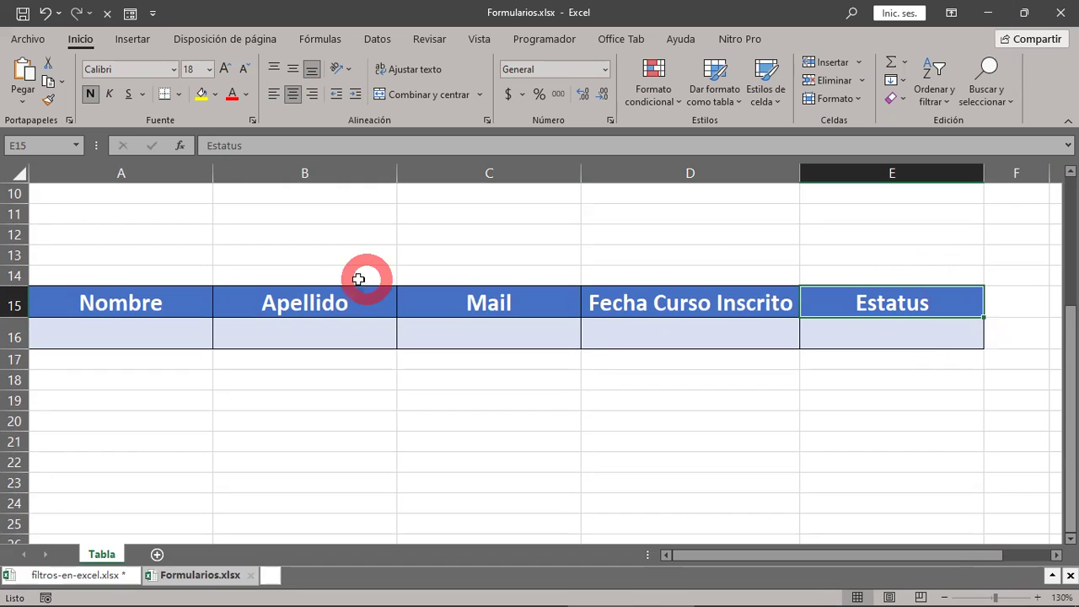
drag(167, 301, 912, 308)
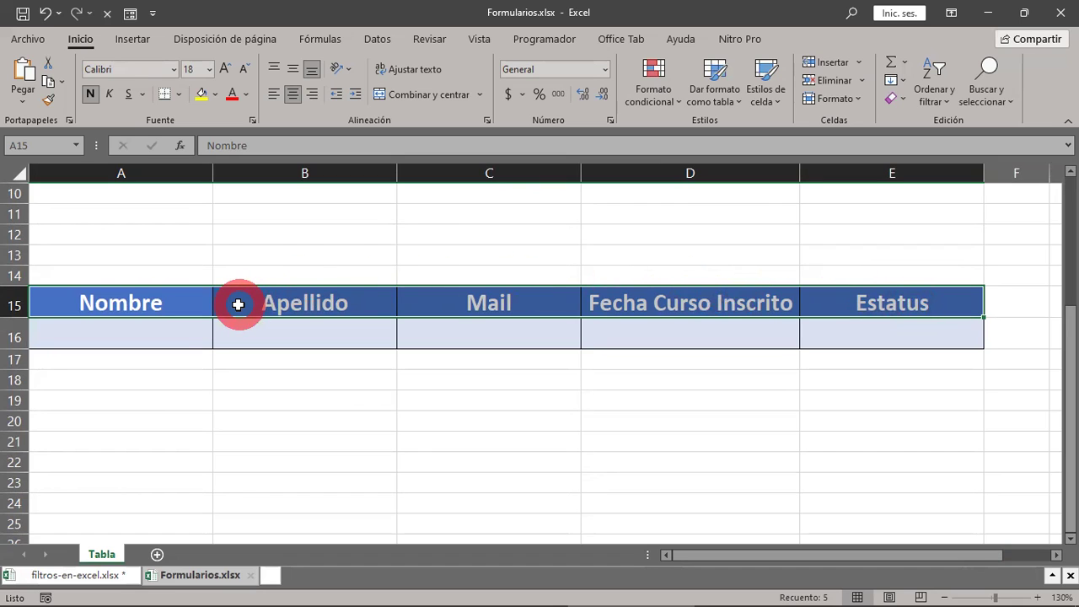
click(174, 332)
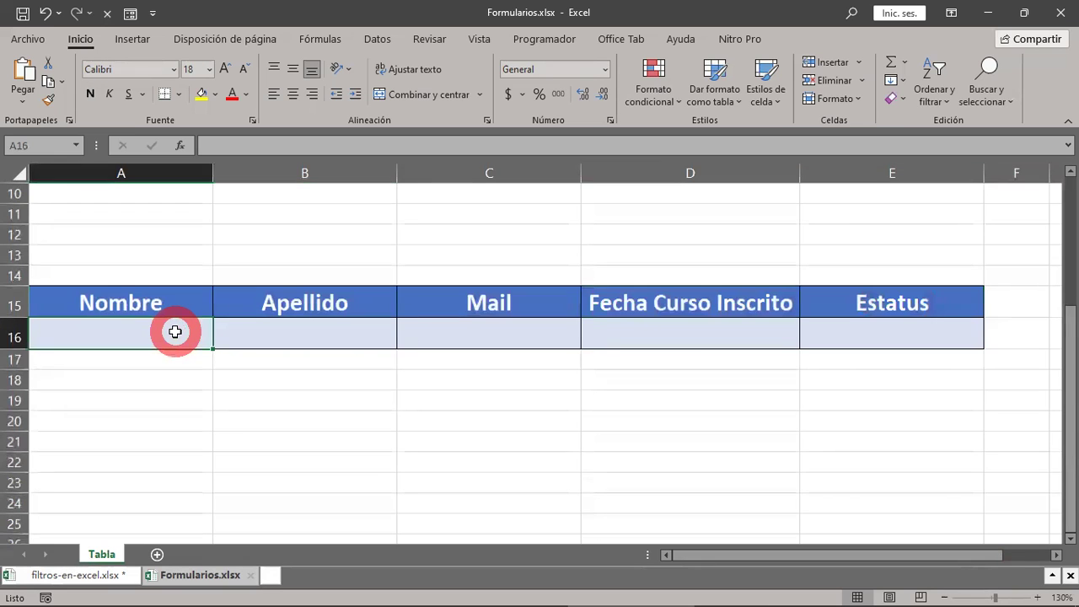
click(346, 337)
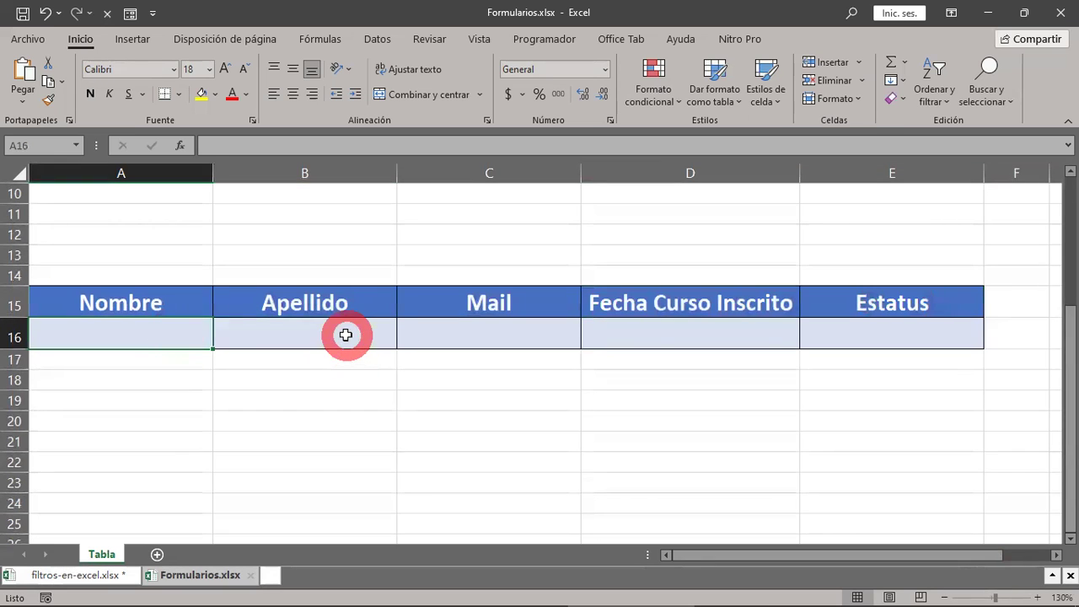
click(554, 332)
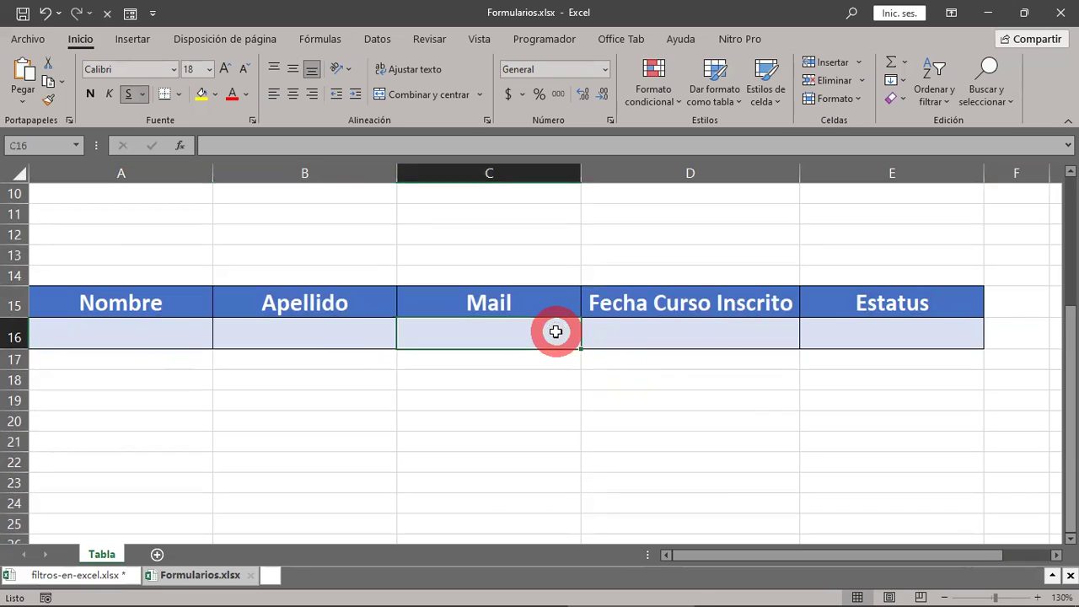
click(704, 325)
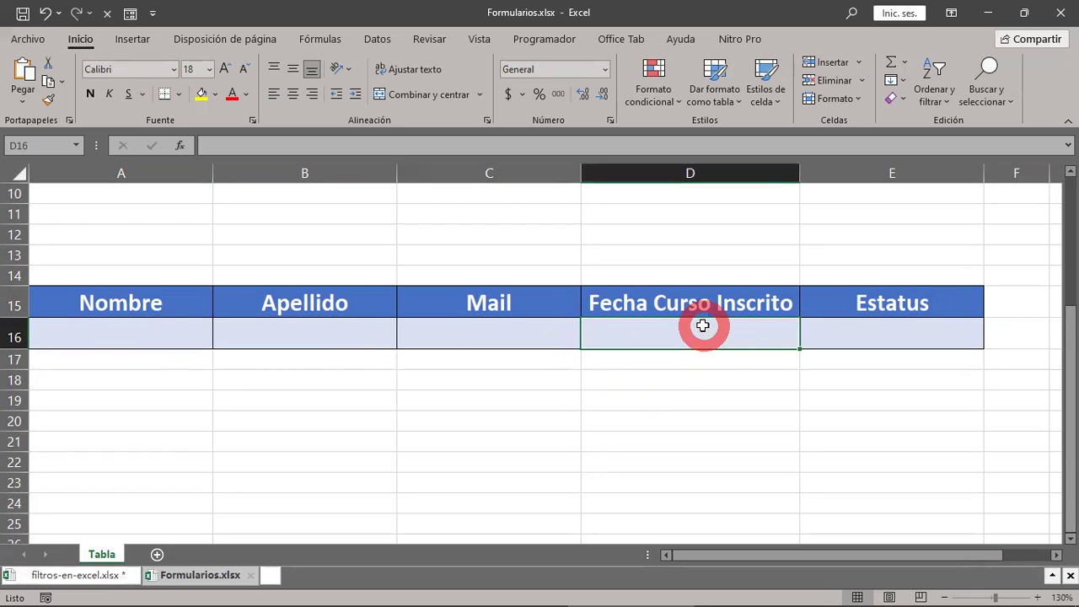
click(892, 336)
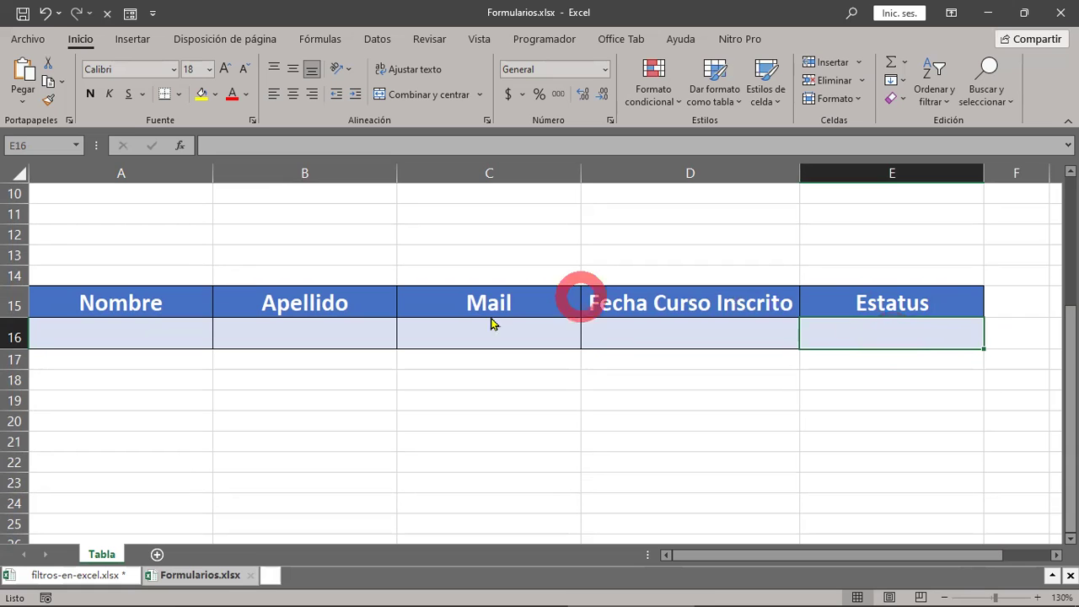
Select the header row A15:E15, Nombre through Estatus, as the data form's range.
drag(206, 309, 901, 333)
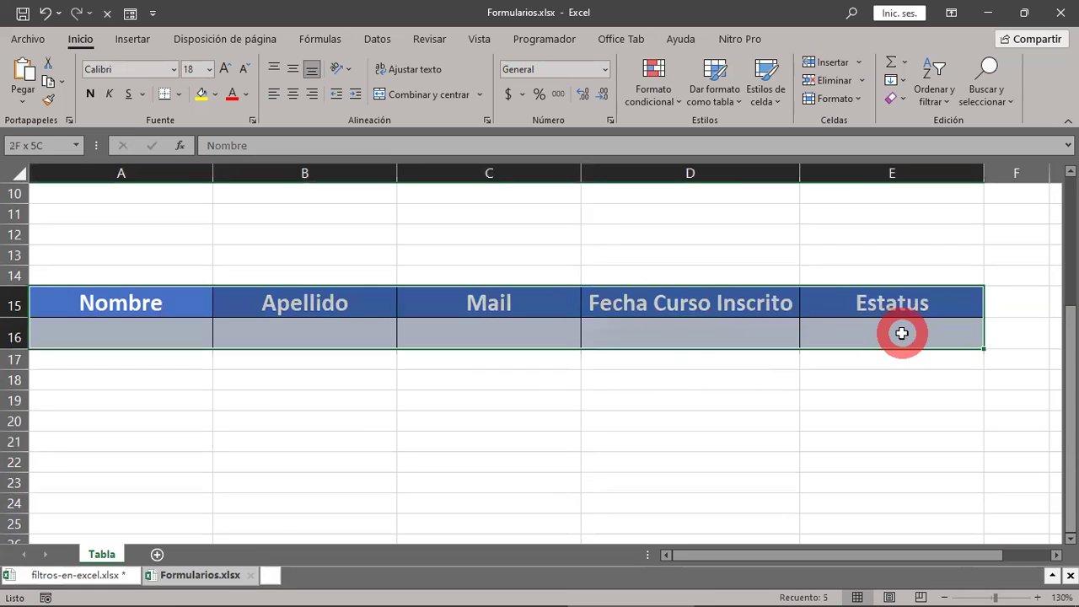
click(174, 297)
drag(174, 297, 904, 314)
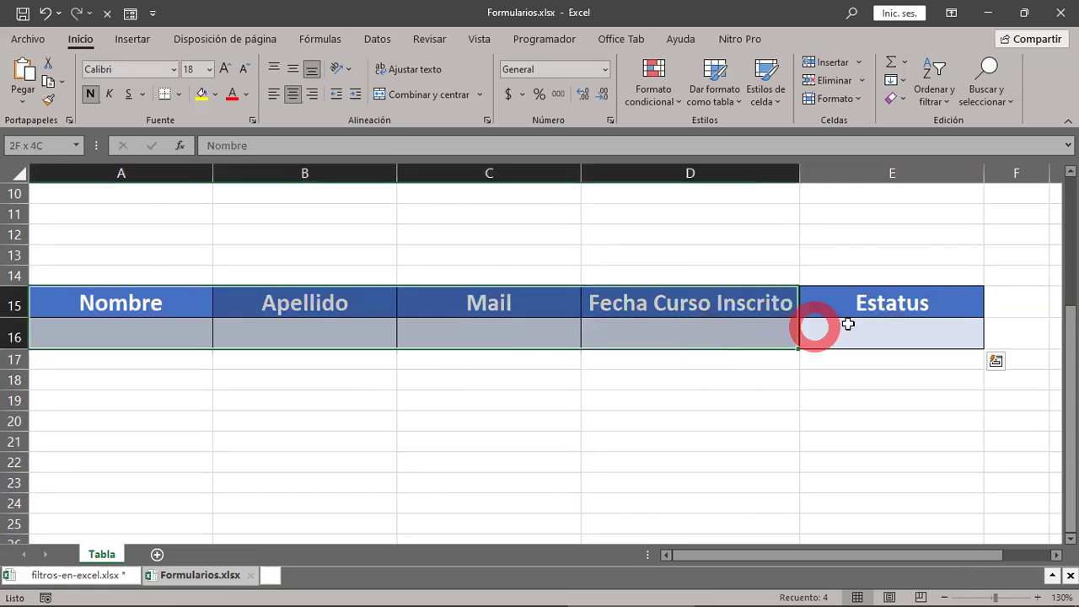
drag(181, 305, 892, 301)
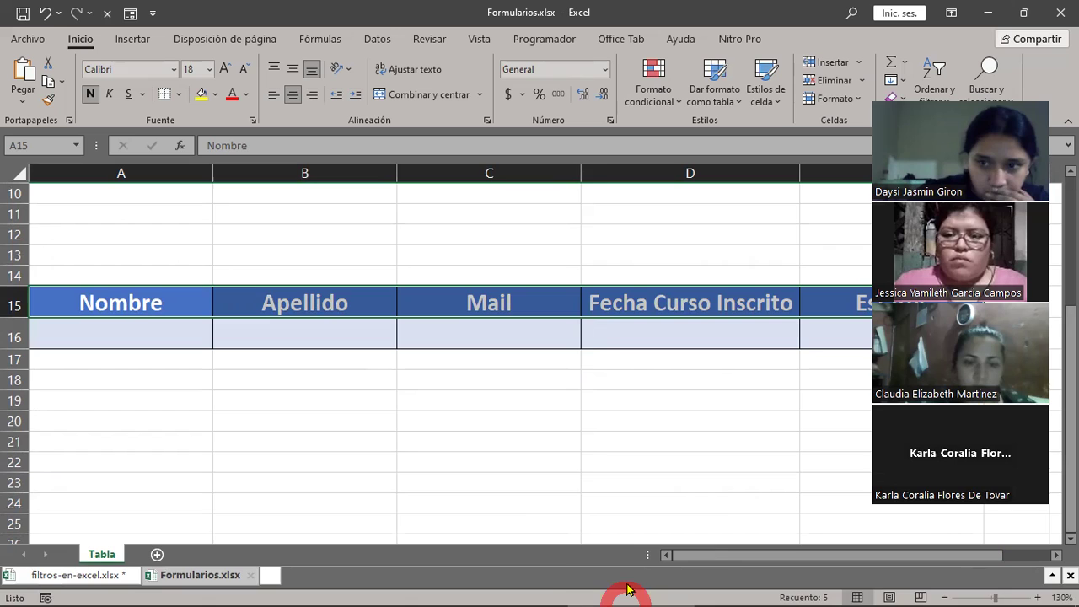
mouse_move(631, 593)
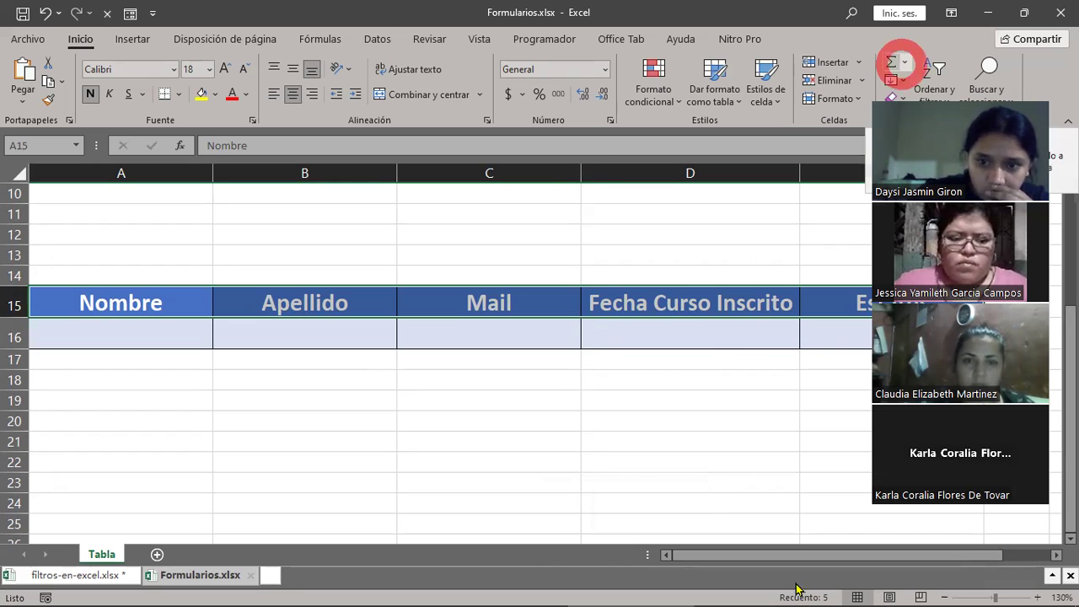
mouse_move(797, 588)
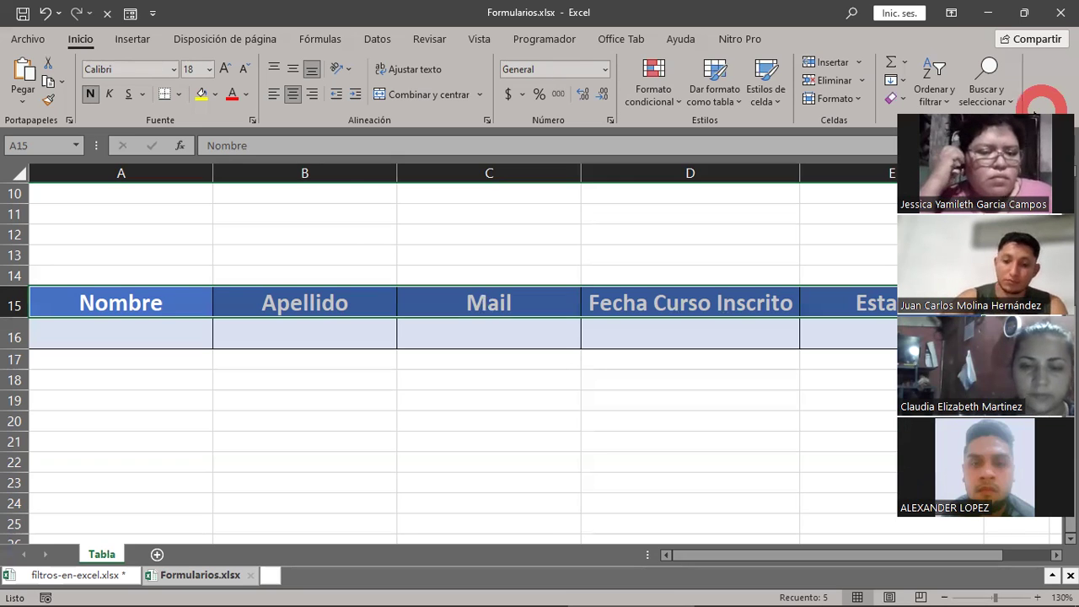
mouse_move(593, 591)
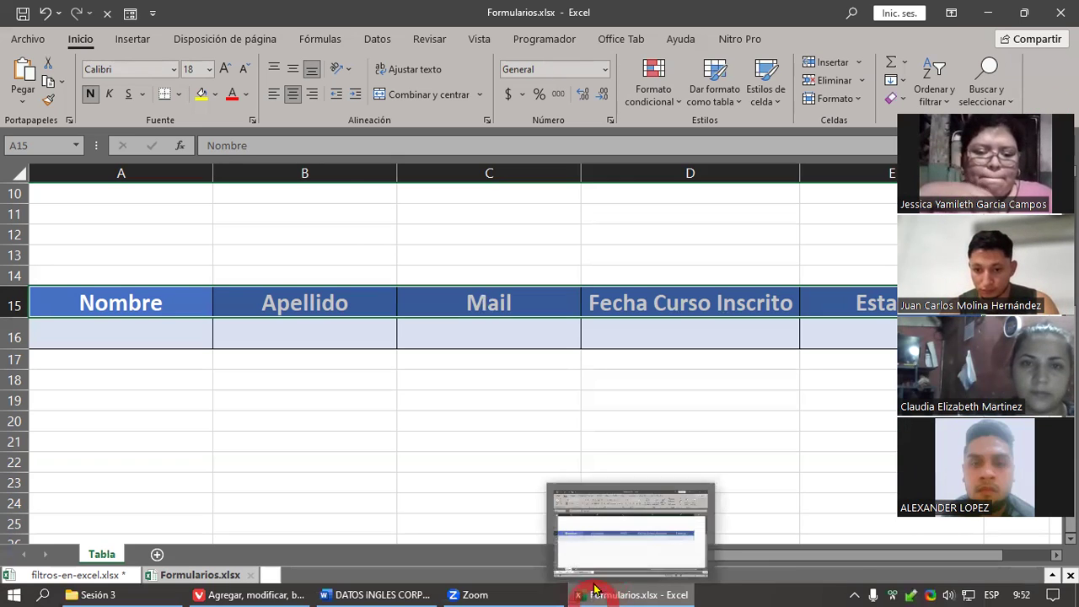